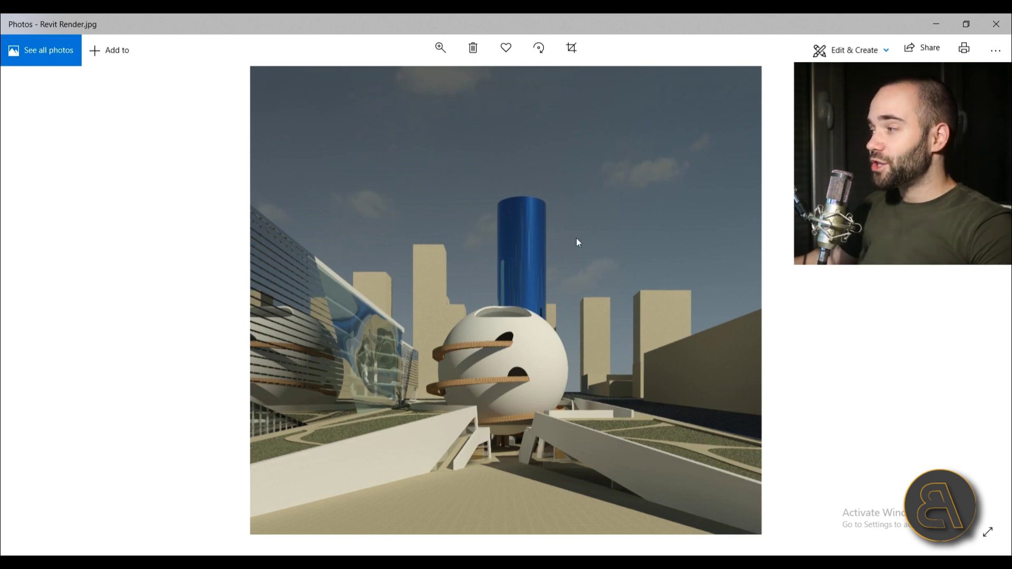
# Step: Close the image viewer and open the Revit Render image from the desktop in Adobe Photoshop CS6
pyautogui.click(1000, 28)
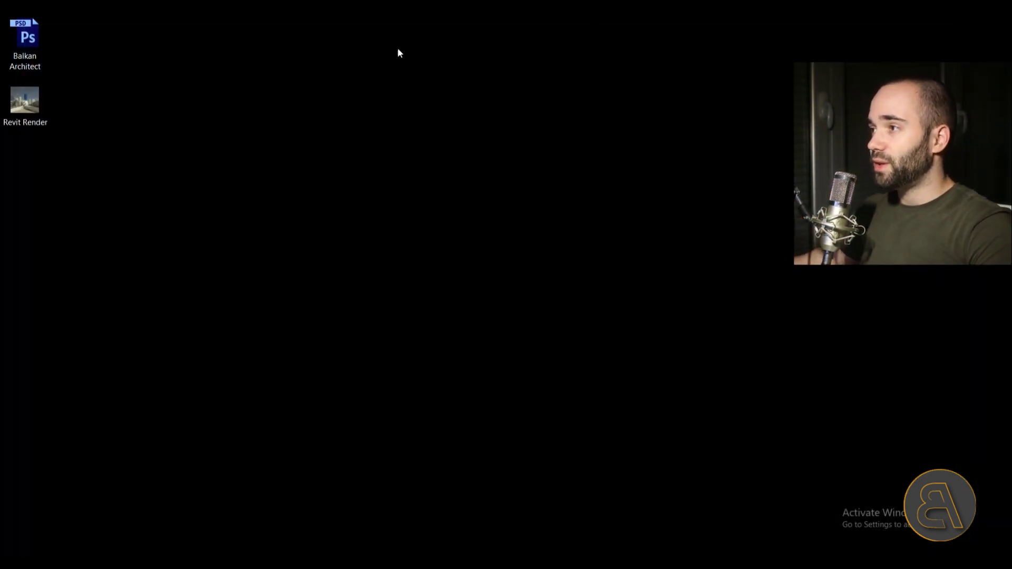
pyautogui.rightClick(24, 108)
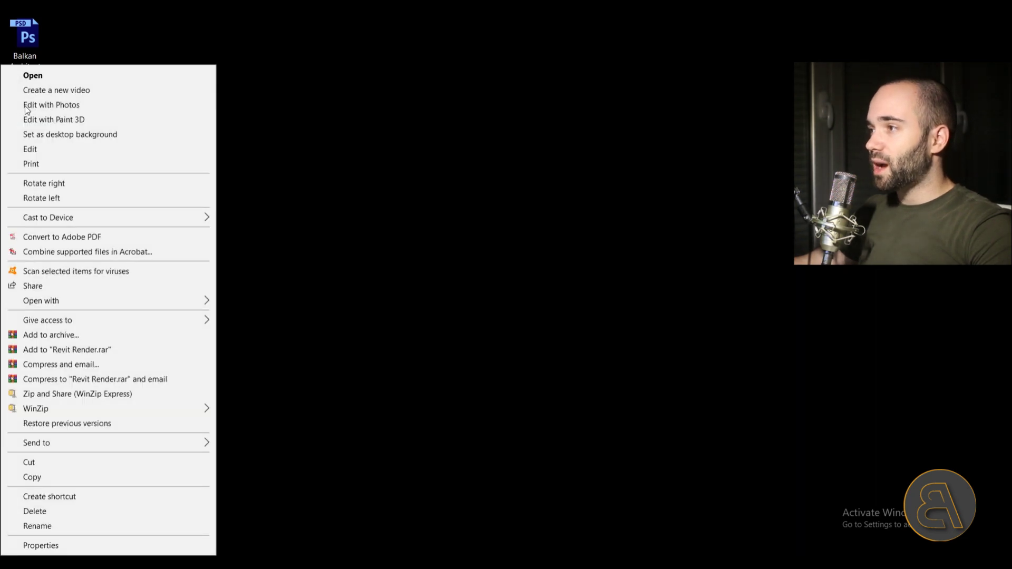
pyautogui.moveTo(118, 306)
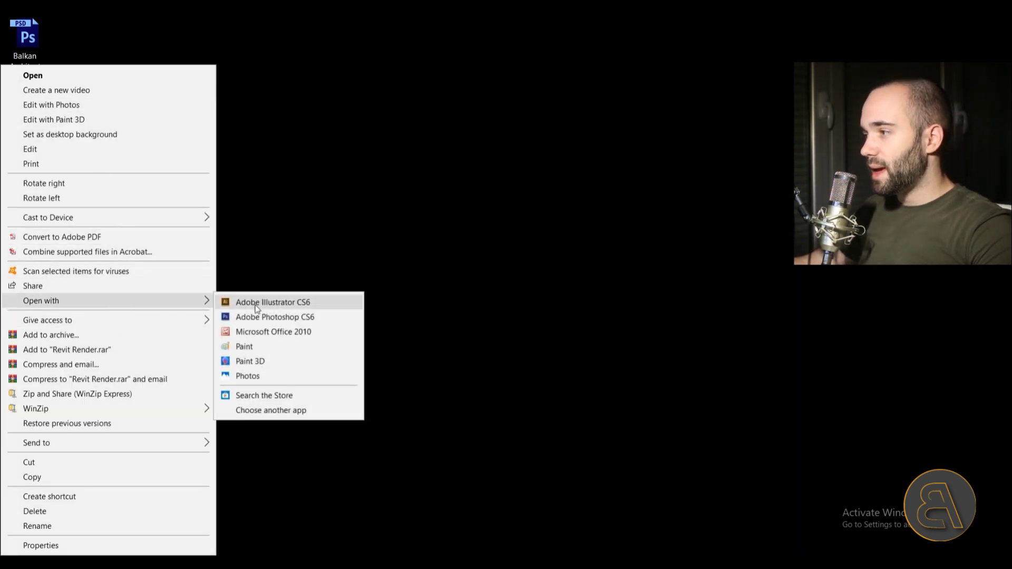
pyautogui.click(275, 318)
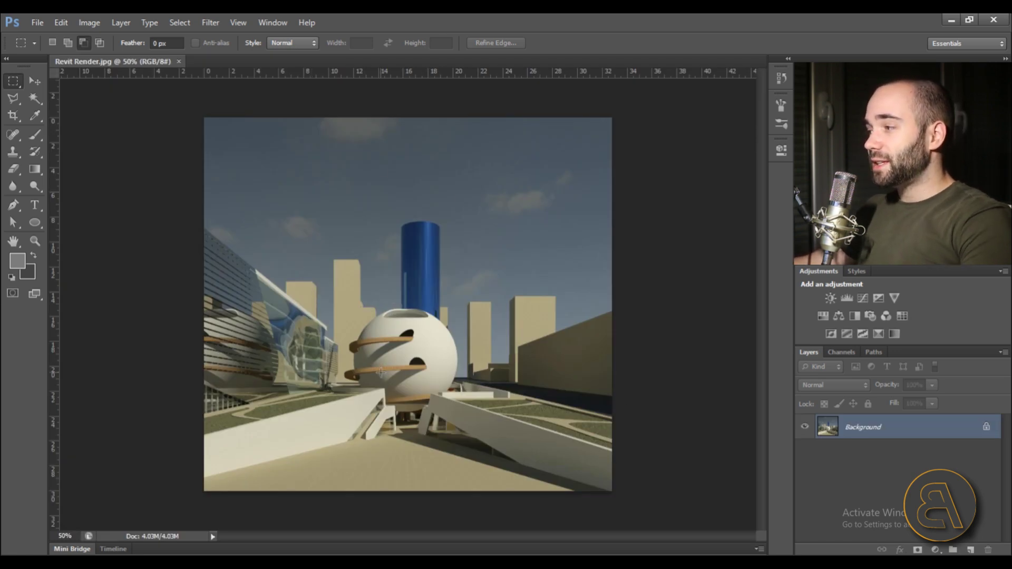
pyautogui.scroll(1, 375, 433)
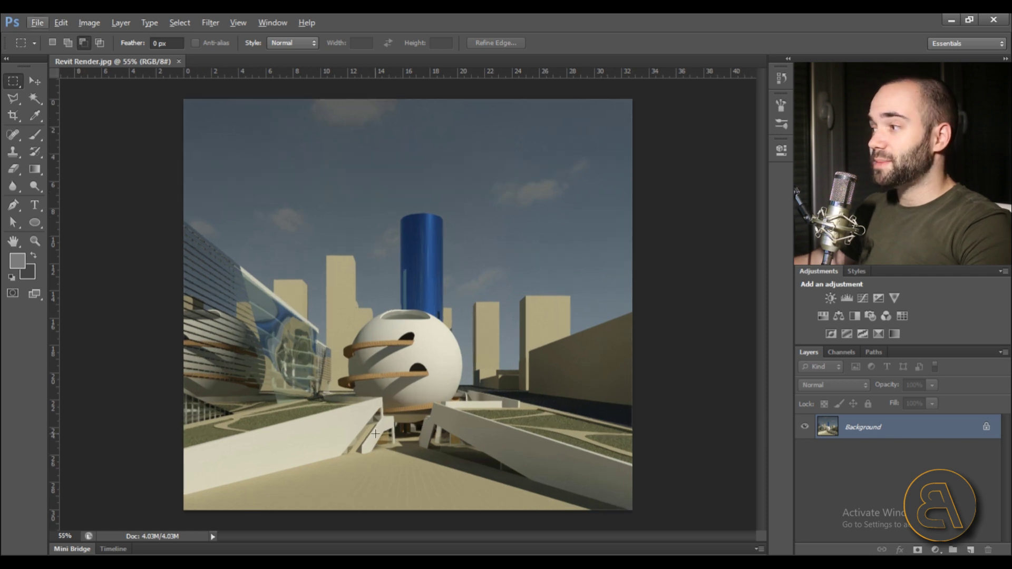
# Step: Add a Color Lookup adjustment layer and load the filmstock_50.3dl LUT into it
pyautogui.click(903, 316)
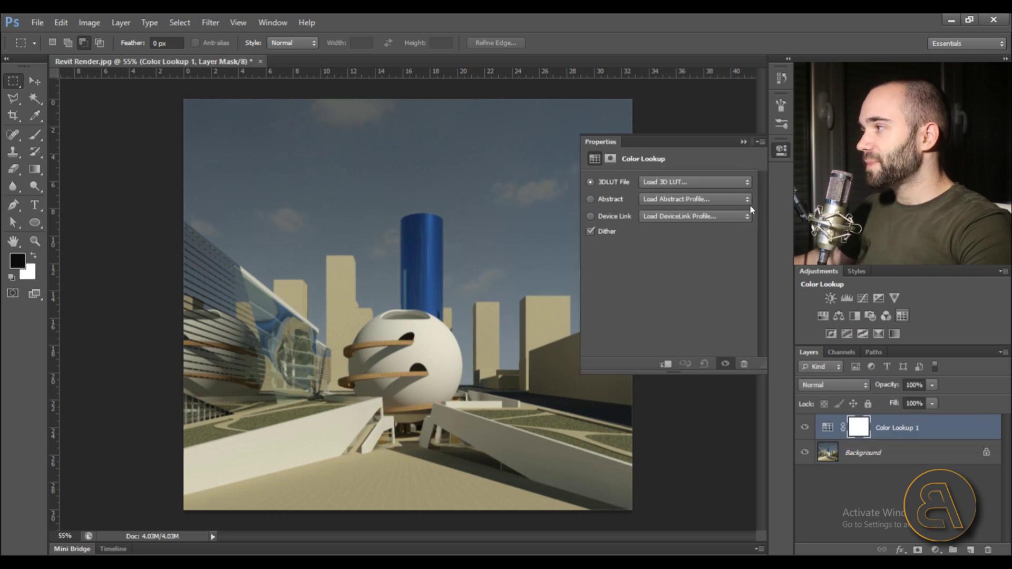
pyautogui.click(700, 183)
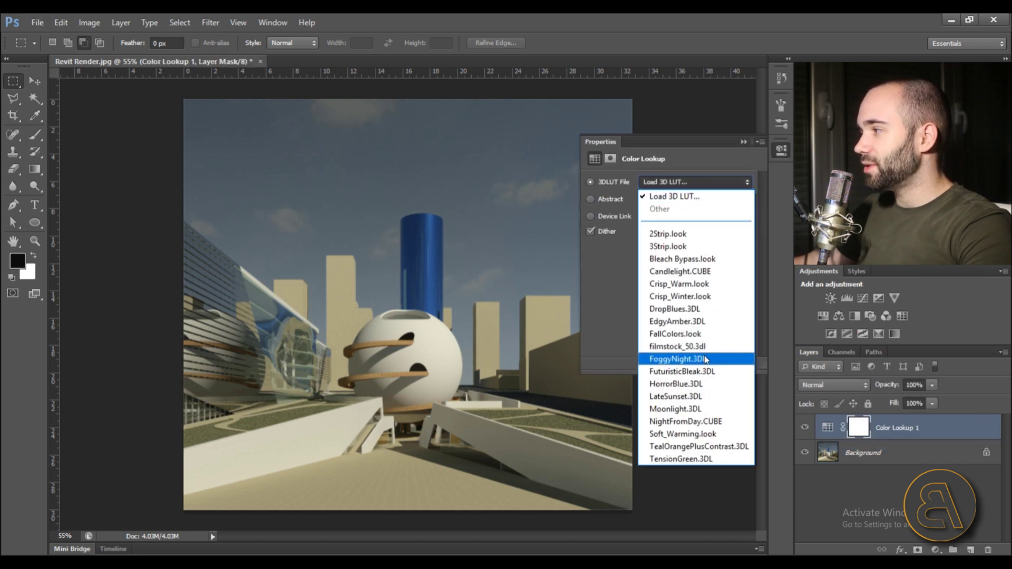
pyautogui.click(687, 352)
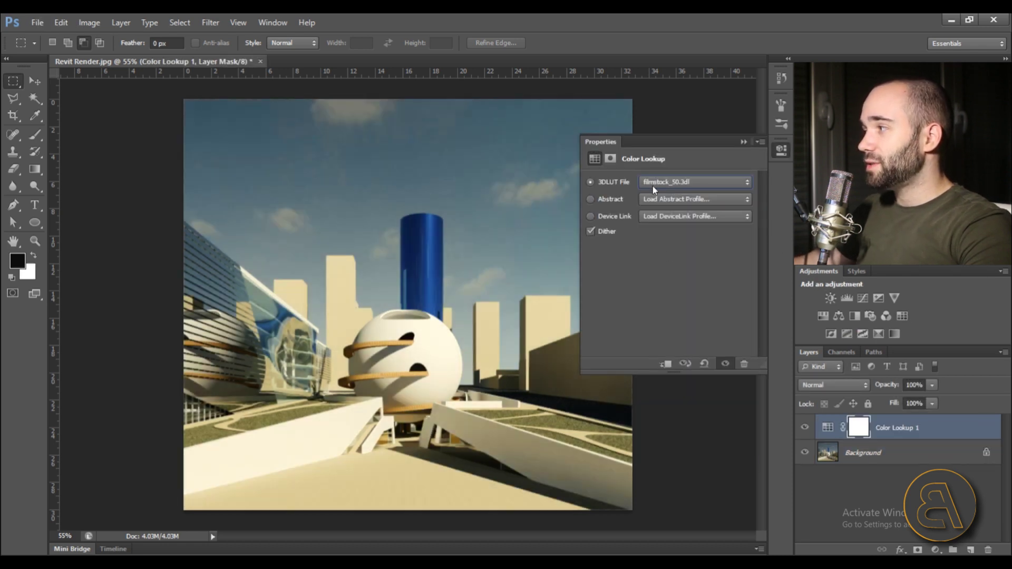
pyautogui.click(744, 143)
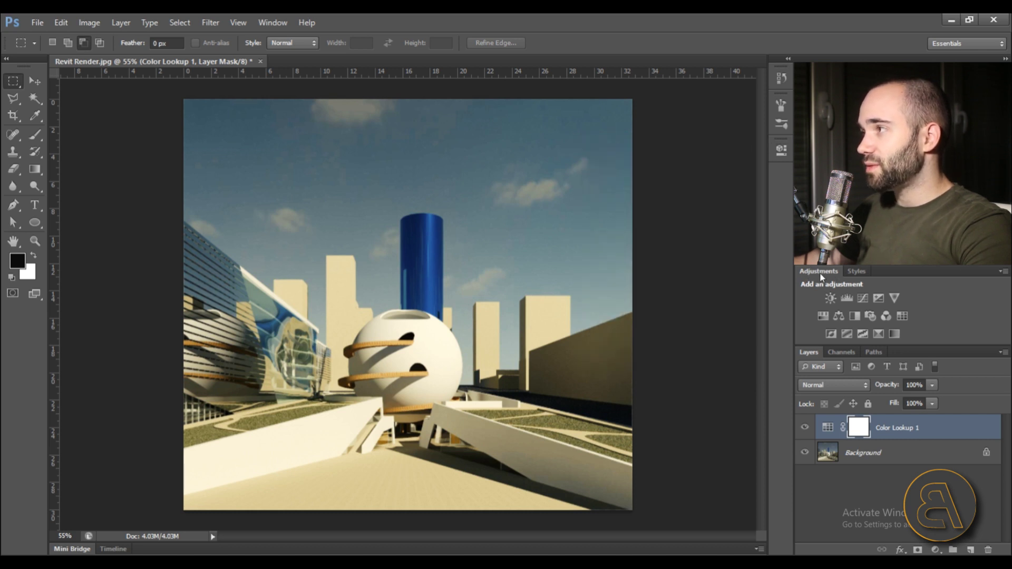
pyautogui.click(282, 24)
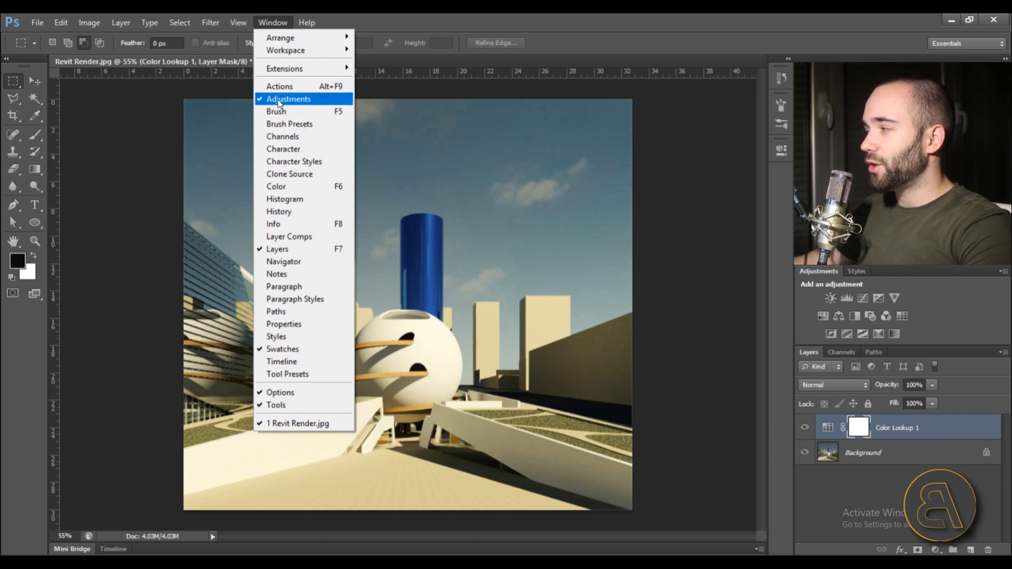
pyautogui.click(855, 473)
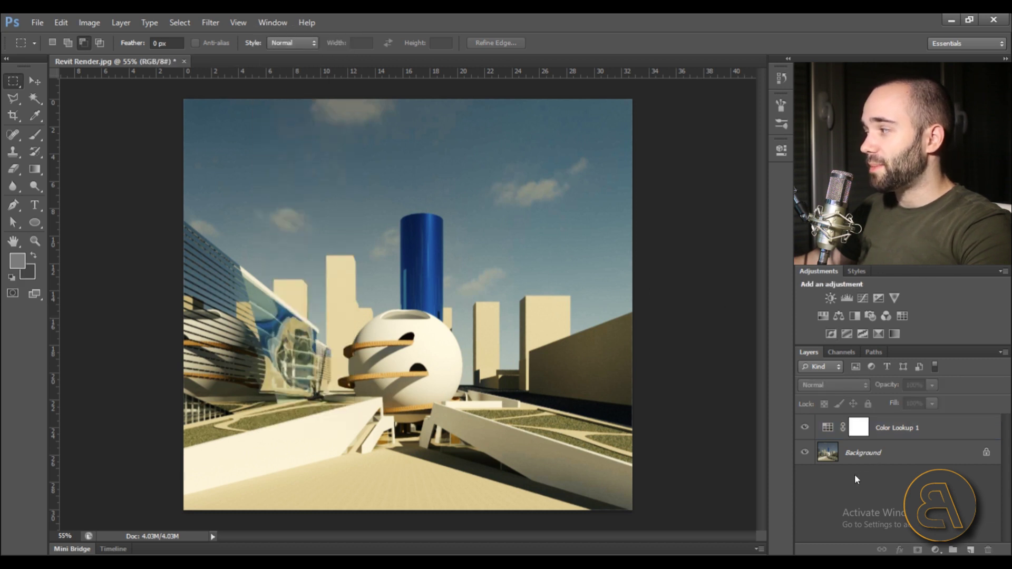
# Step: Try a 28% fill on the Color Lookup layer and restore the fill to 100%
pyautogui.click(891, 430)
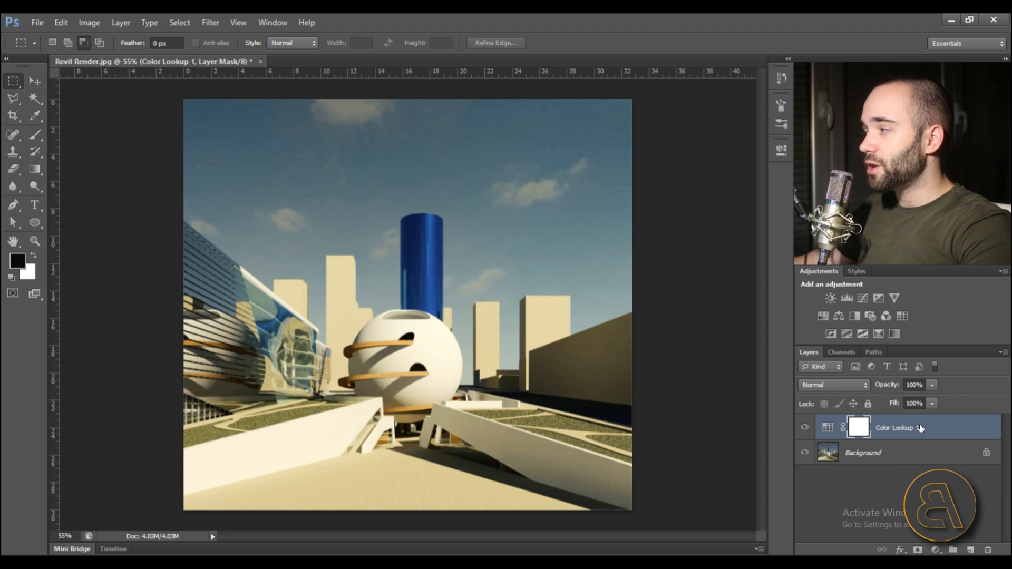
pyautogui.click(931, 404)
pyautogui.click(883, 420)
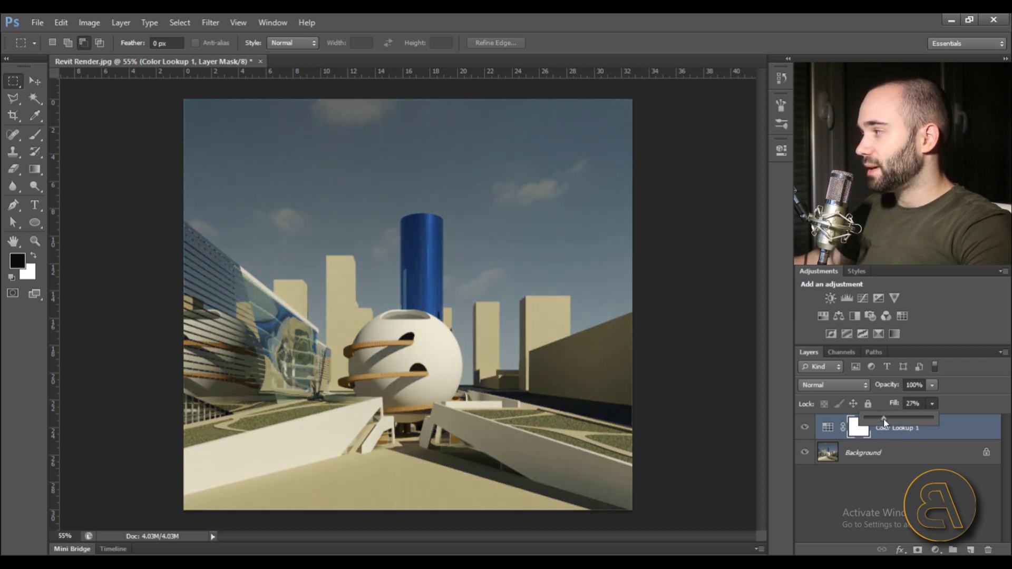
pyautogui.moveTo(885, 421); pyautogui.dragTo(884, 419)
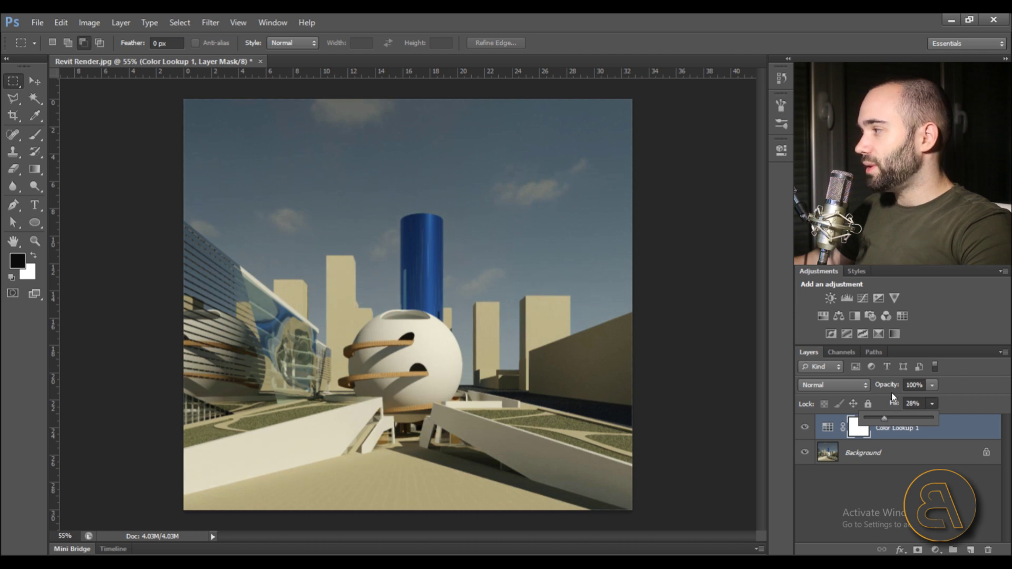
pyautogui.click(931, 404)
pyautogui.click(932, 403)
pyautogui.moveTo(966, 416); pyautogui.dragTo(986, 418)
# Step: Reduce the Color Lookup layer's opacity to 32%
pyautogui.moveTo(931, 384); pyautogui.dragTo(893, 404)
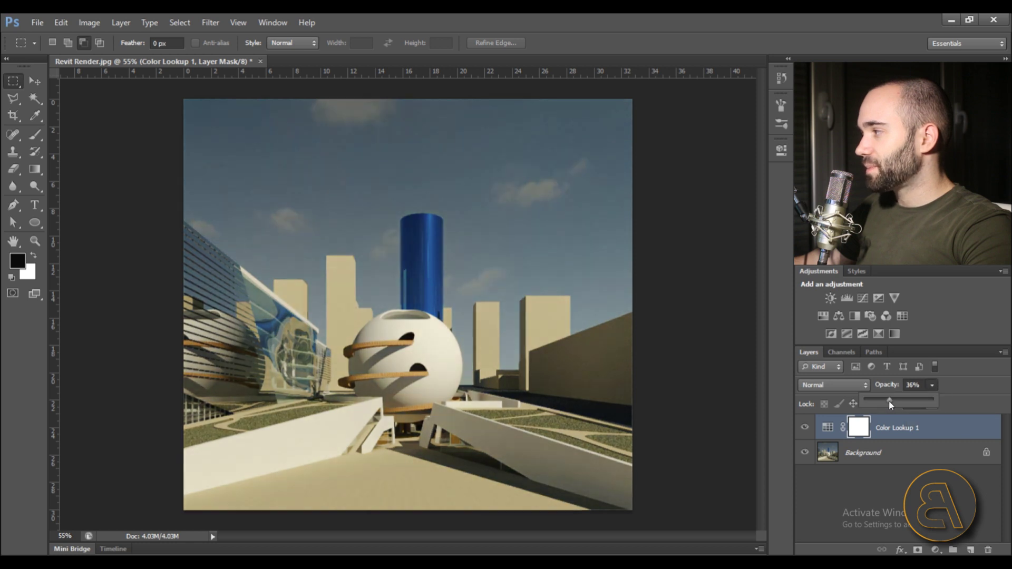
pyautogui.click(865, 468)
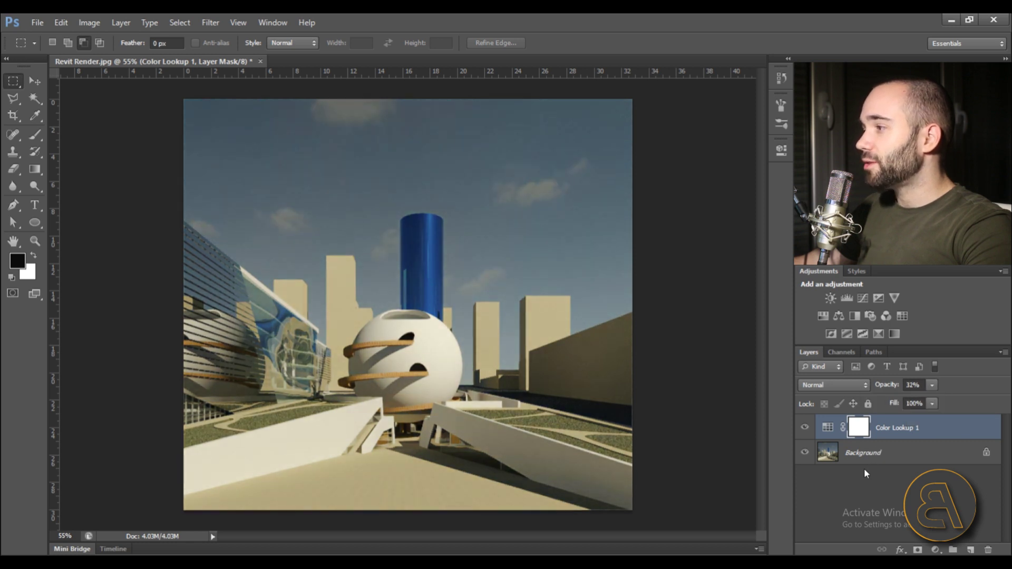
# Step: Toggle the Color Lookup layer's visibility to compare the render with and without the colour grade
pyautogui.click(805, 427)
pyautogui.click(804, 427)
pyautogui.click(804, 427)
pyautogui.scroll(1, 464, 391)
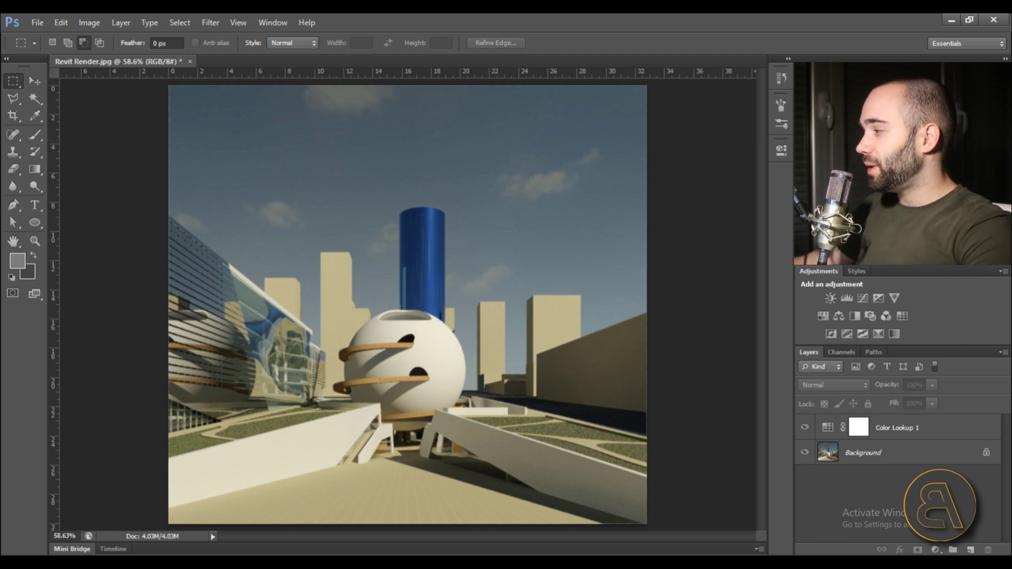
# Step: Add a new empty layer above the Color Lookup layer and activate the Magic Wand tool
pyautogui.click(969, 550)
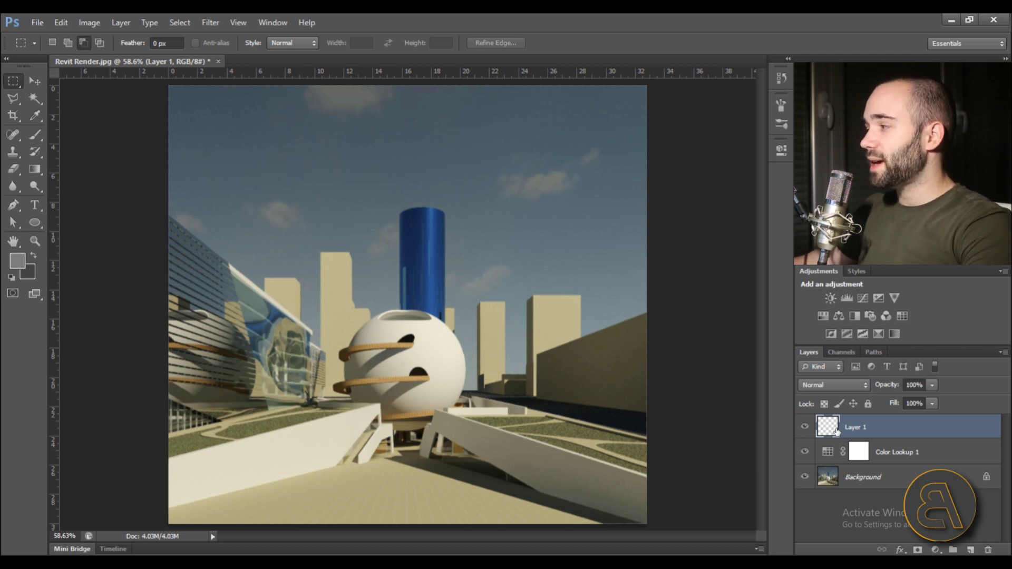
pyautogui.click(36, 101)
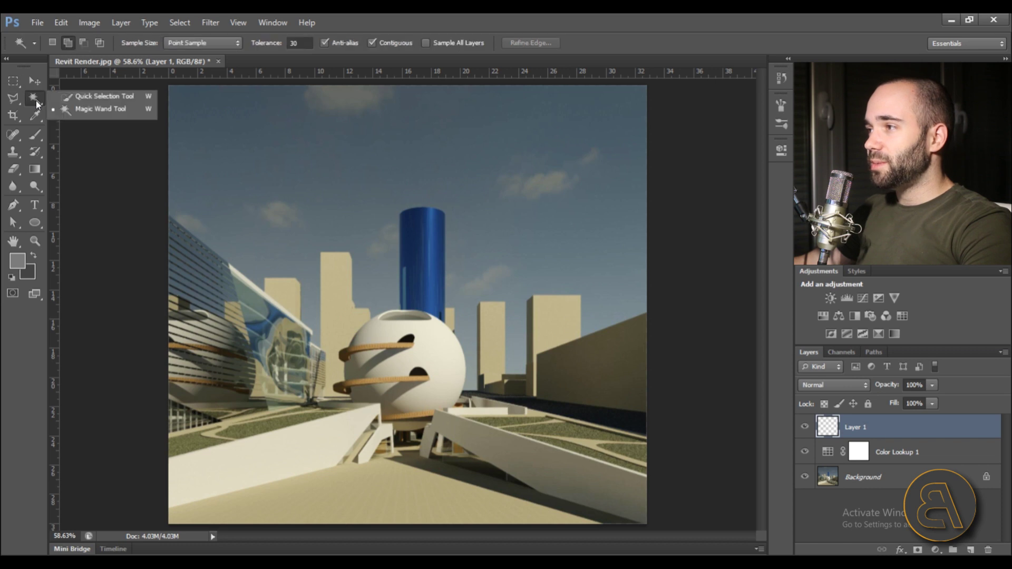
pyautogui.click(261, 180)
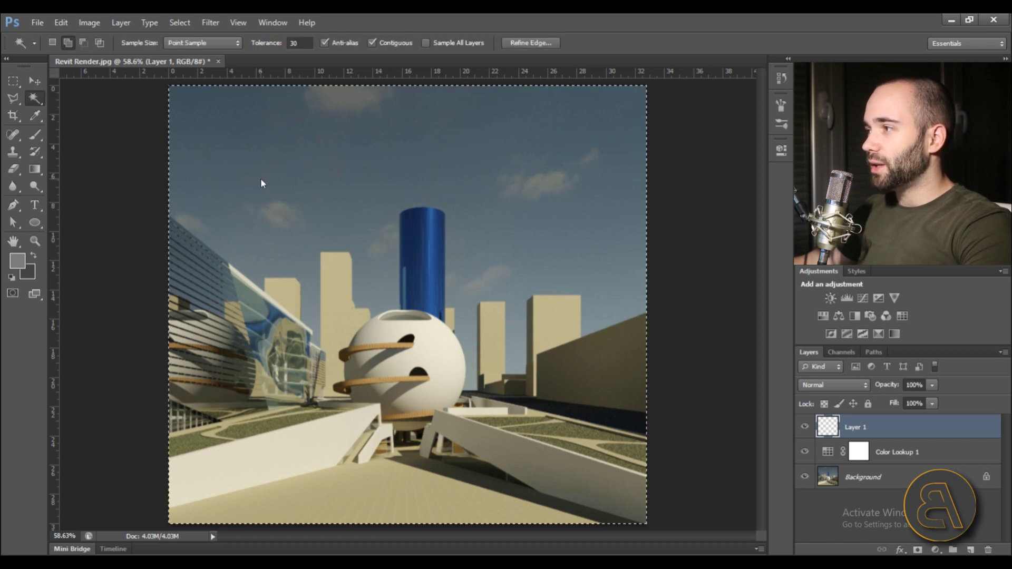
pyautogui.rightClick(323, 207)
pyautogui.click(373, 403)
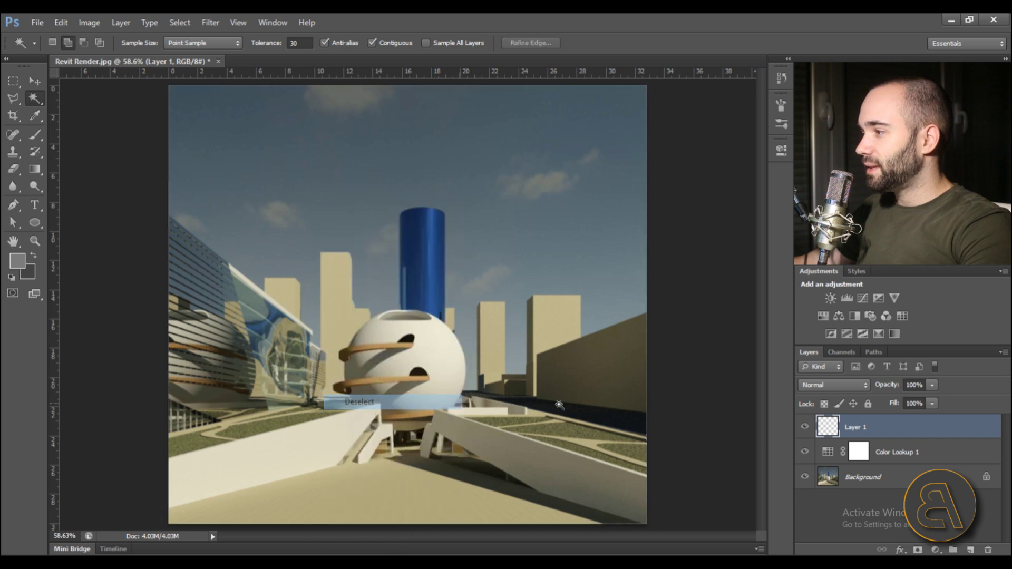
# Step: Select the entire sky on the Background layer with the Magic Wand, including the areas between the buildings
pyautogui.click(872, 477)
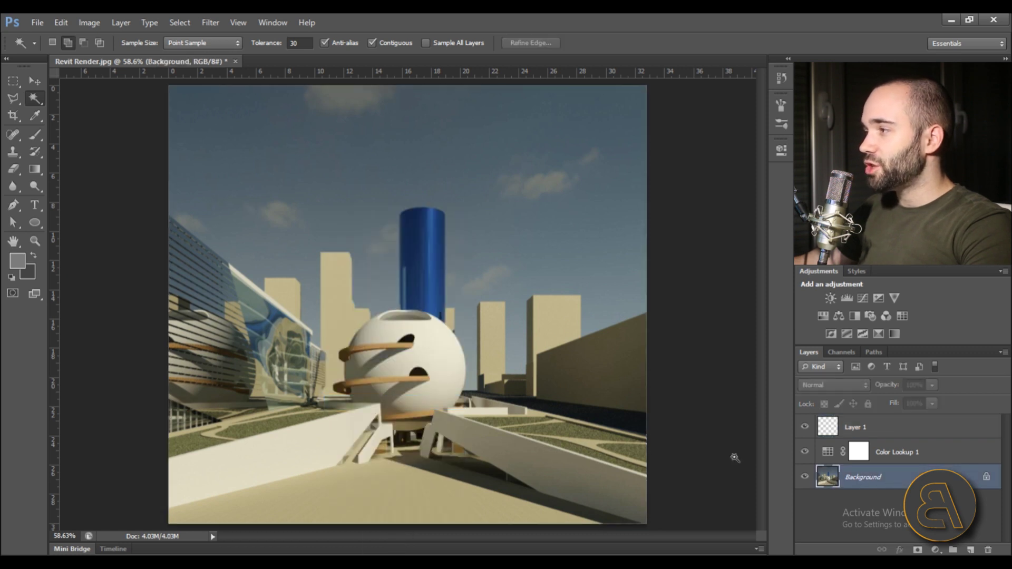
pyautogui.click(284, 159)
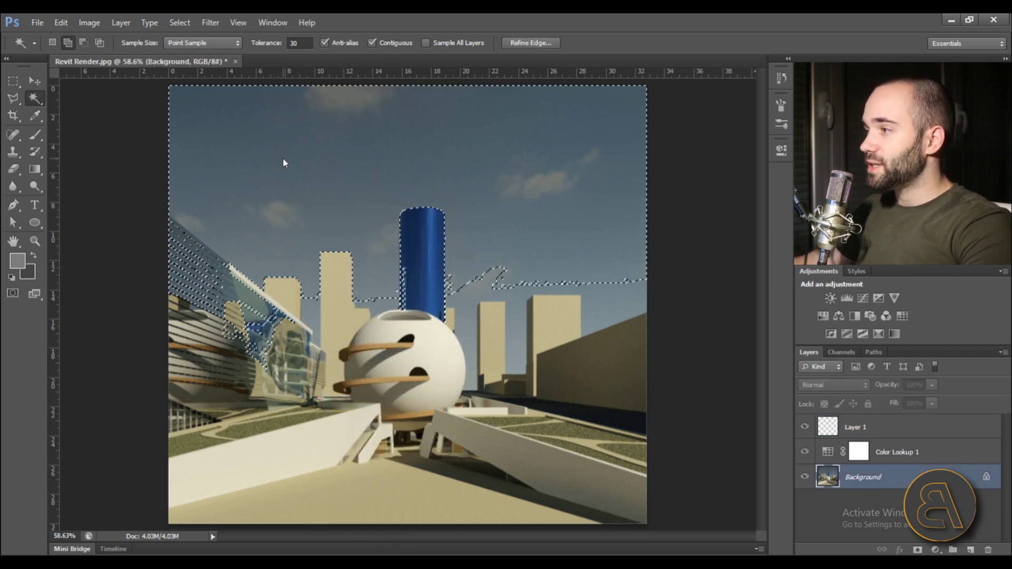
pyautogui.click(464, 295)
pyautogui.click(406, 295)
pyautogui.scroll(5, 409, 295)
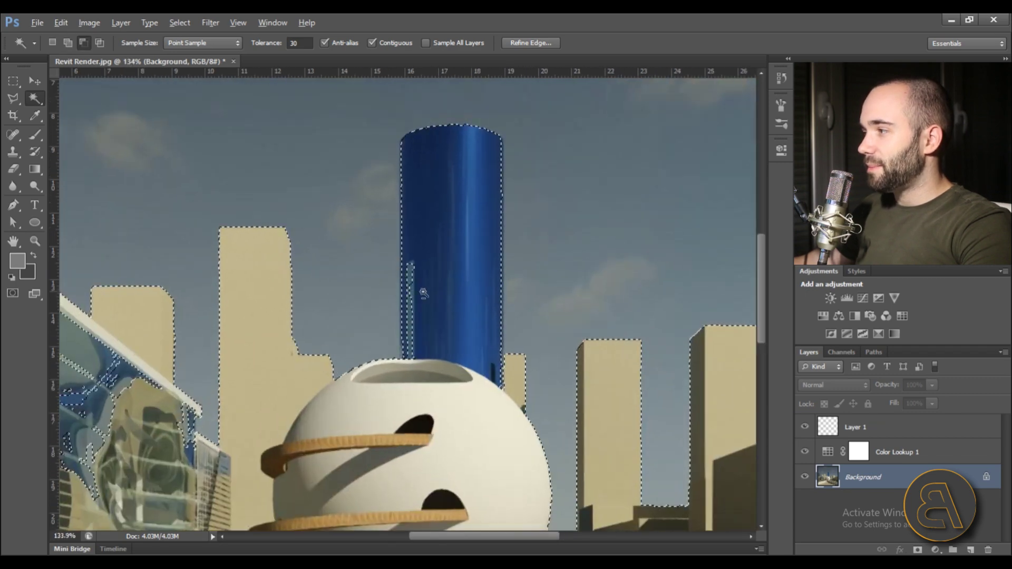
pyautogui.scroll(-3, 396, 237)
pyautogui.scroll(-2, 397, 237)
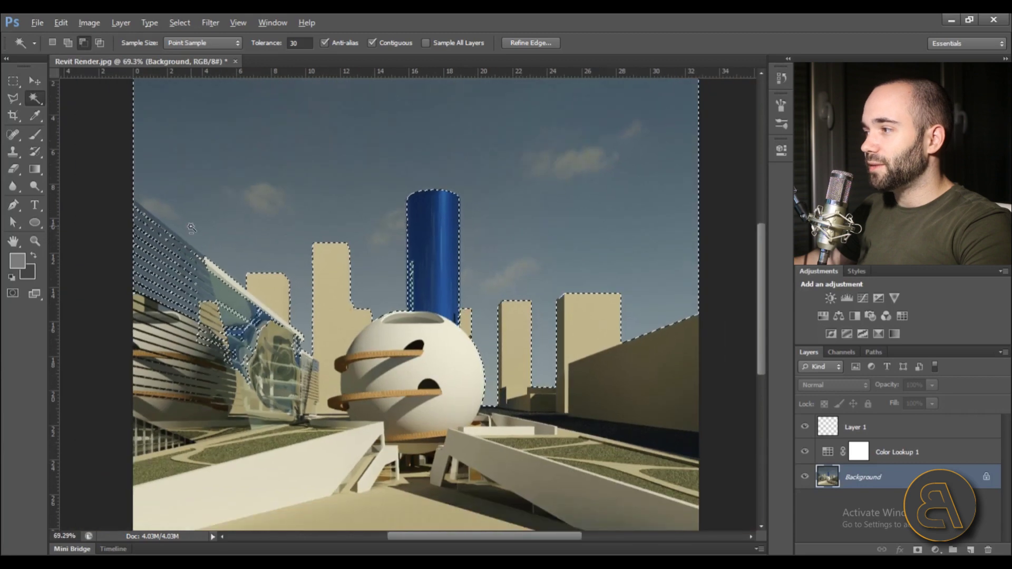
# Step: Subtract the glass building's facade from the sky selection by outlining it with the Polygonal Lasso in subtract mode
pyautogui.click(16, 102)
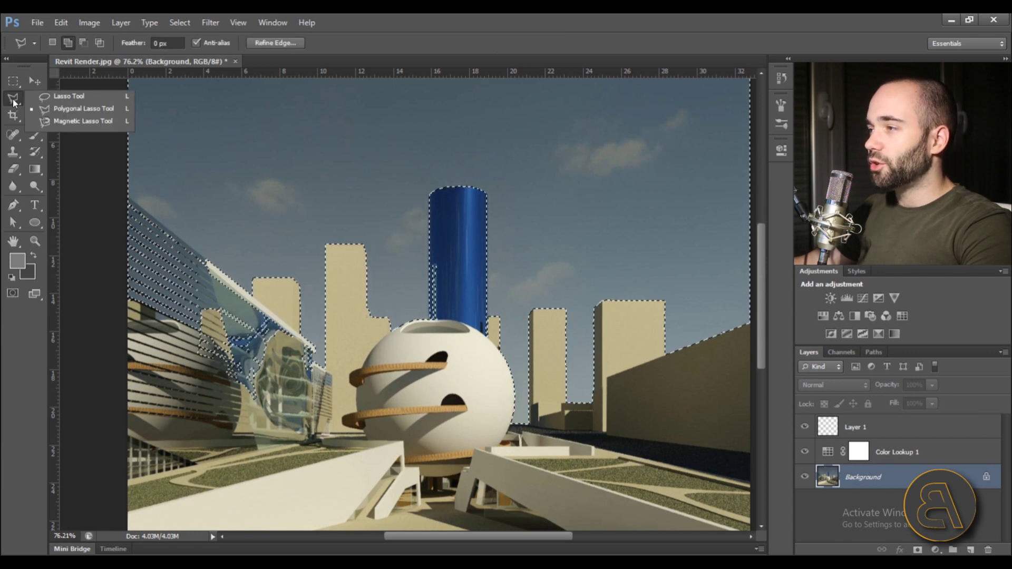
pyautogui.click(68, 109)
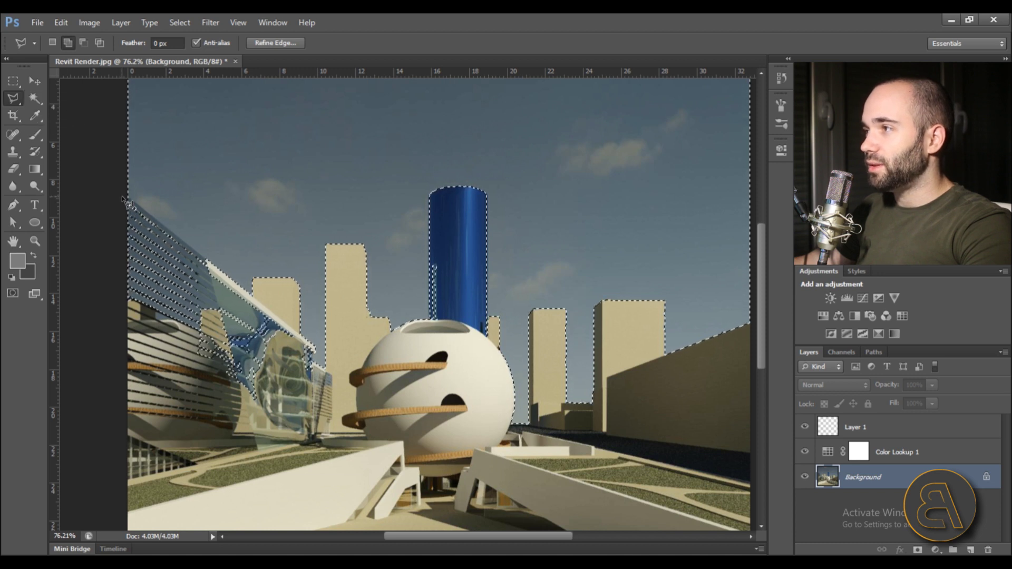
pyautogui.click(83, 45)
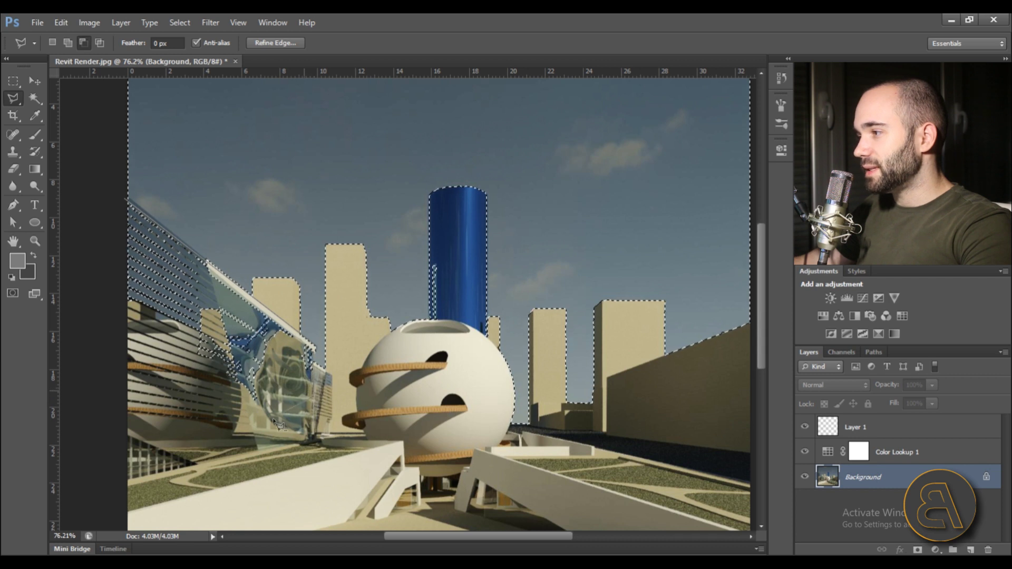
pyautogui.doubleClick(113, 372)
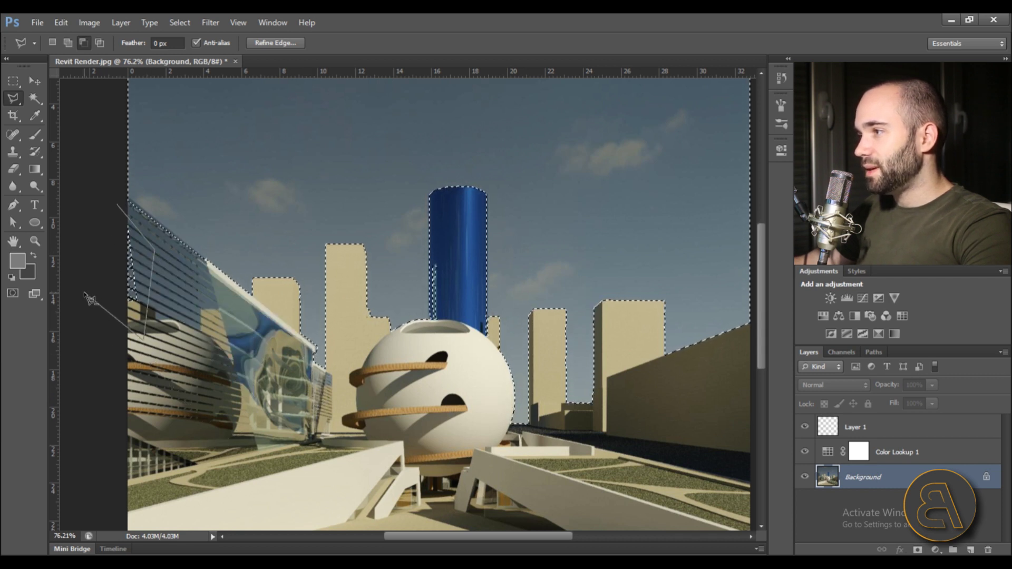
pyautogui.scroll(5, 132, 201)
pyautogui.click(129, 196)
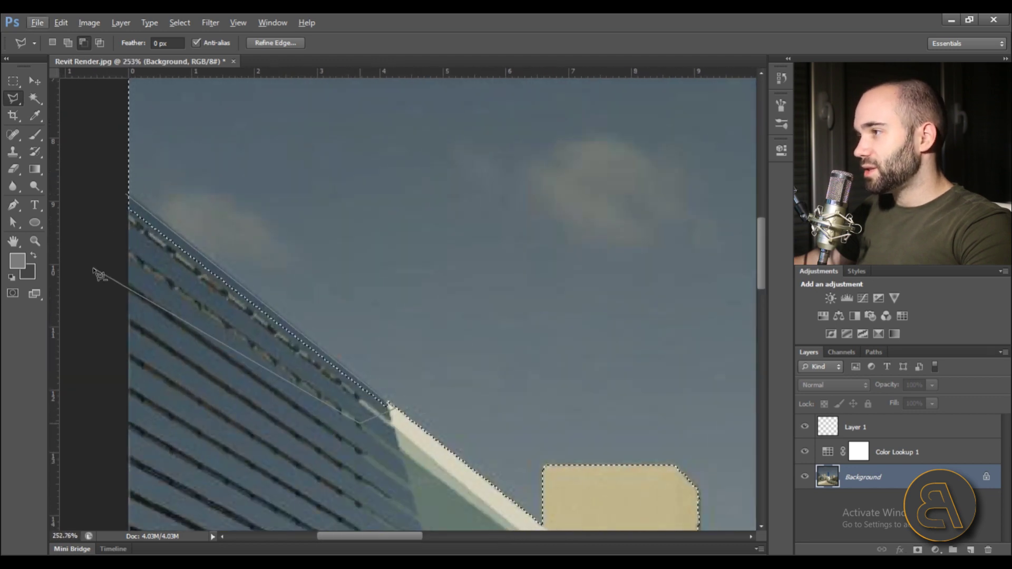
pyautogui.scroll(-5, 136, 259)
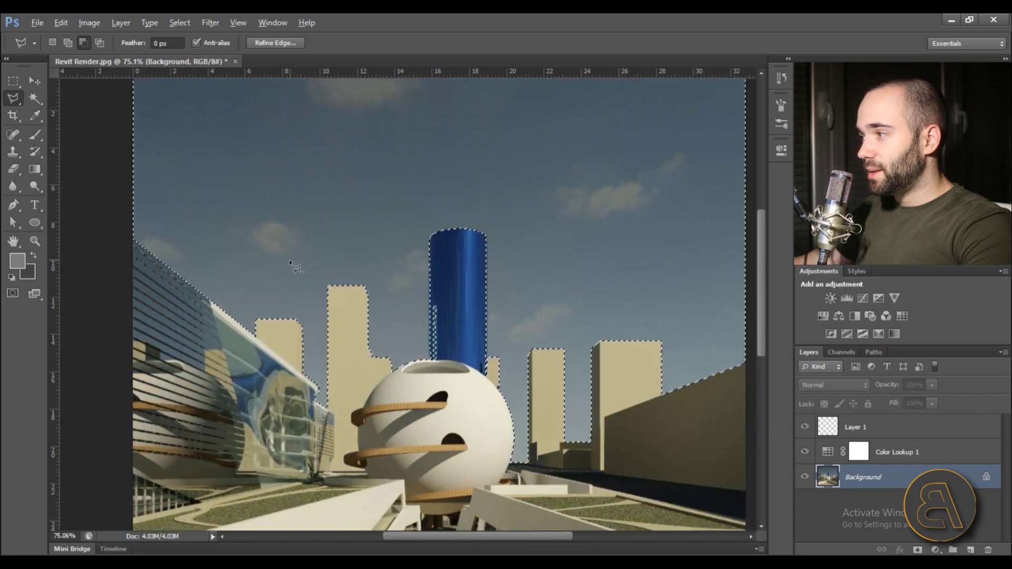
# Step: Subtract the narrow light reflection strip on the blue tower from the sky selection and check the tower's edges
pyautogui.scroll(6, 433, 306)
pyautogui.click(344, 214)
pyautogui.click(343, 457)
pyautogui.click(383, 452)
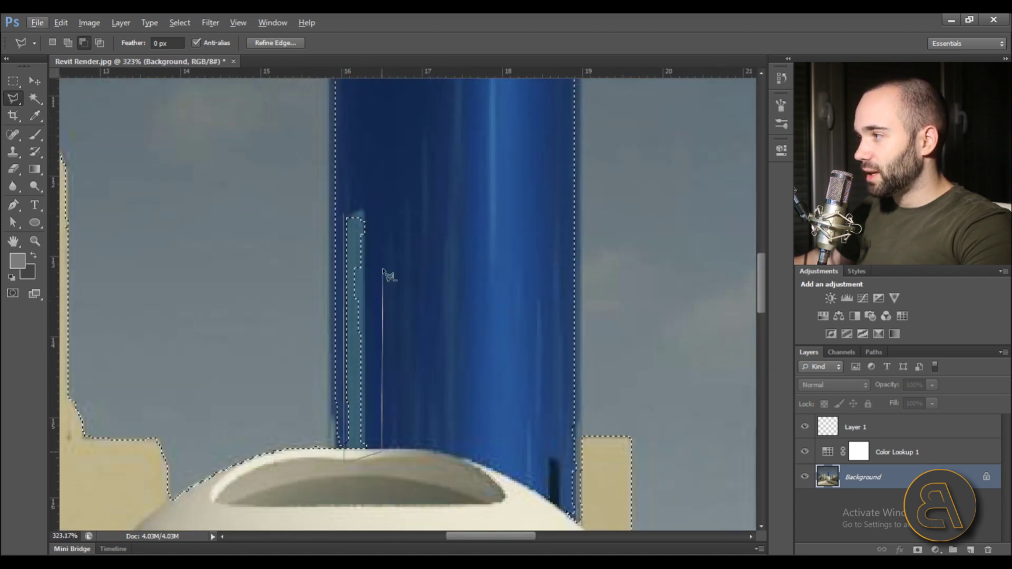
pyautogui.doubleClick(389, 207)
pyautogui.scroll(-1, 348, 432)
pyautogui.scroll(-4, 348, 432)
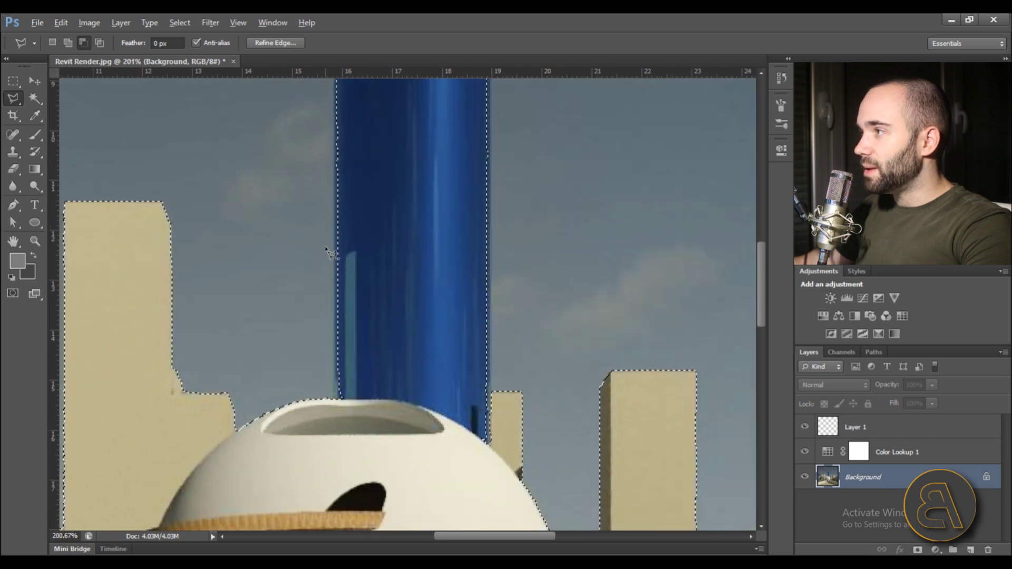
pyautogui.scroll(5, 337, 169)
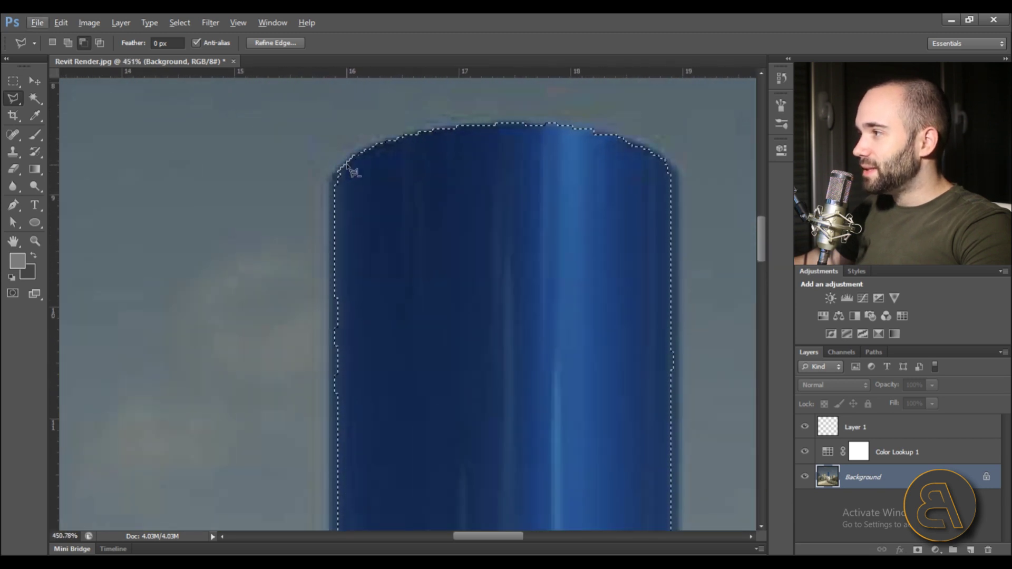
pyautogui.scroll(-6, 340, 400)
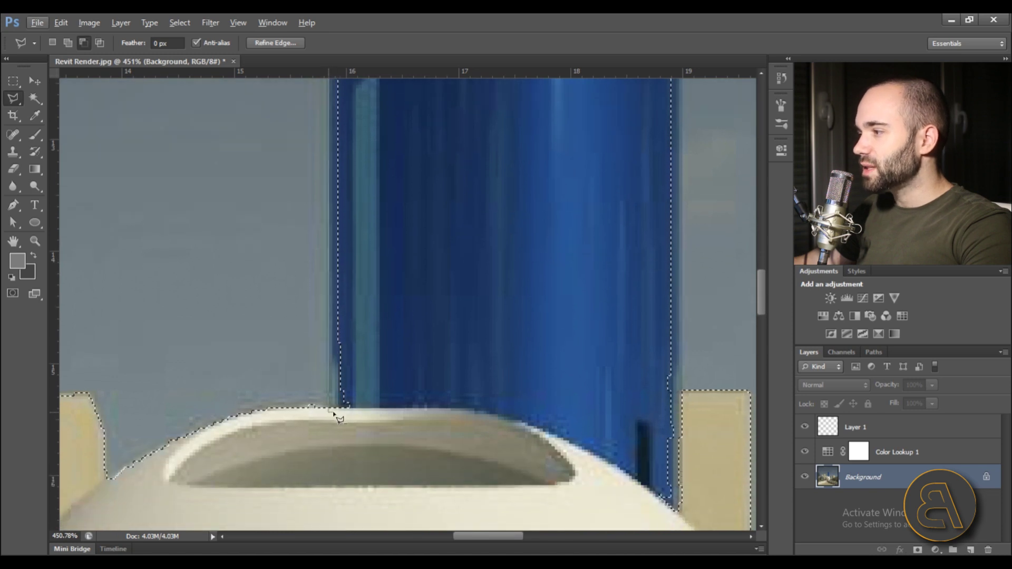
# Step: Subtract the sliver along the blue tower's left edge from the sky selection with the Polygonal Lasso
pyautogui.scroll(6, 419, 142)
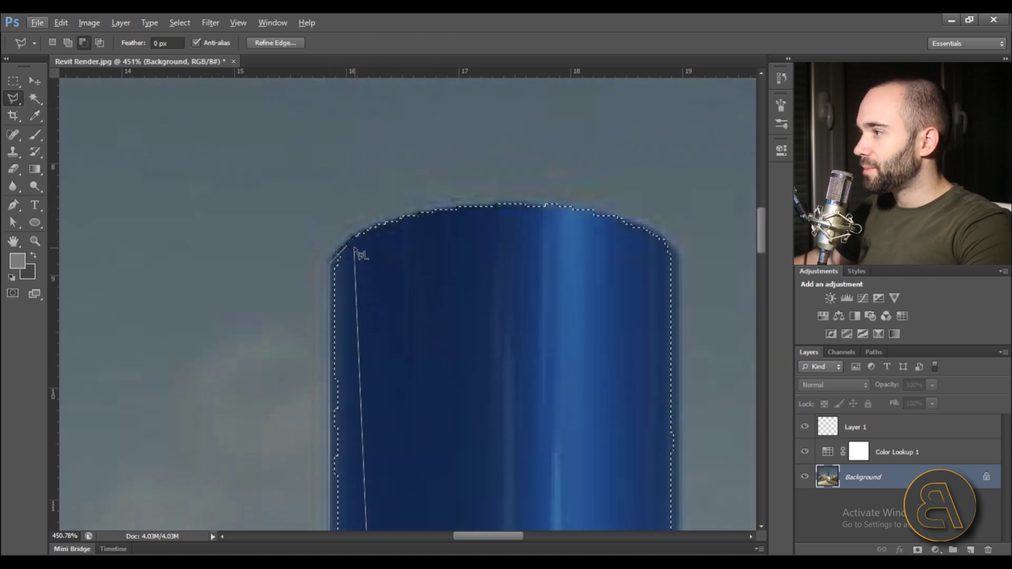
pyautogui.doubleClick(350, 255)
pyautogui.hotkey('ctrl', '0')
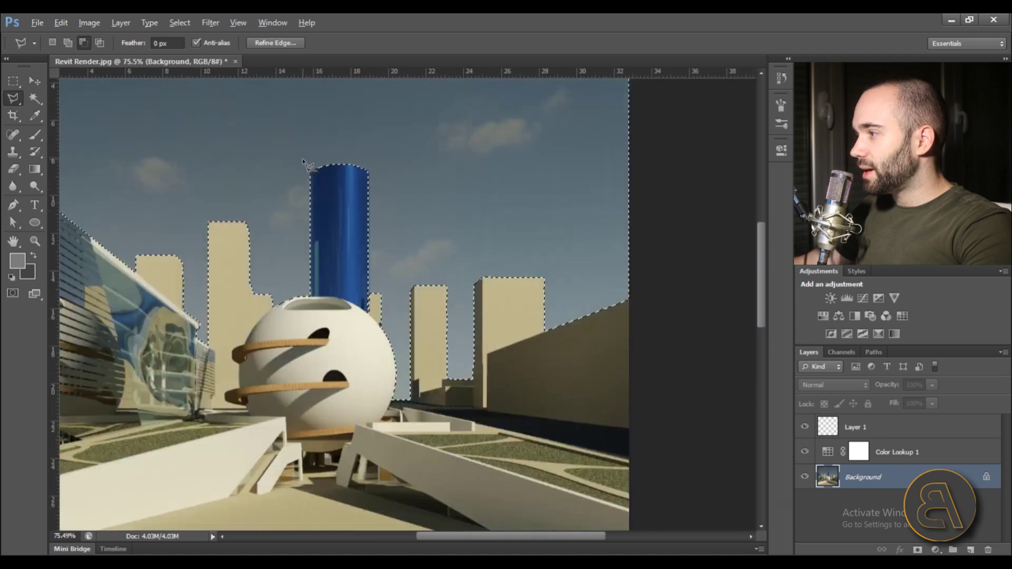
pyautogui.scroll(-5, 456, 375)
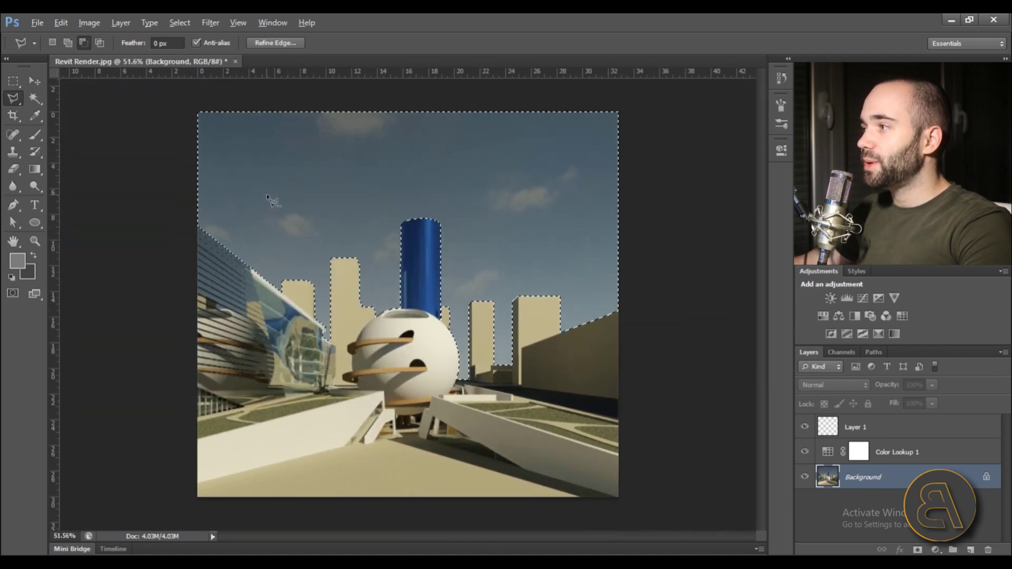
# Step: Fill the sky selection on Layer 1 with black in Normal mode at 100% opacity
pyautogui.click(874, 432)
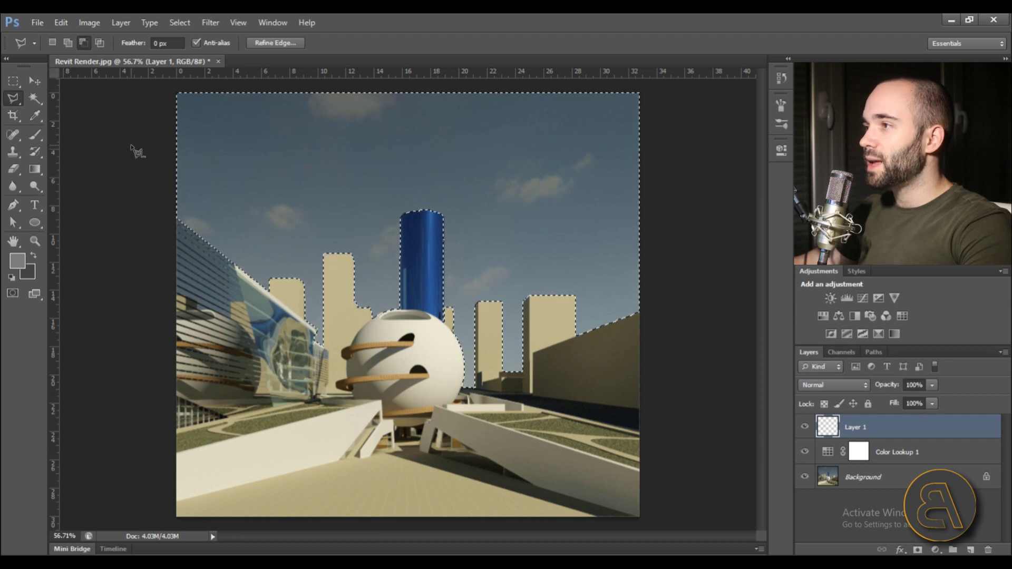
pyautogui.rightClick(316, 159)
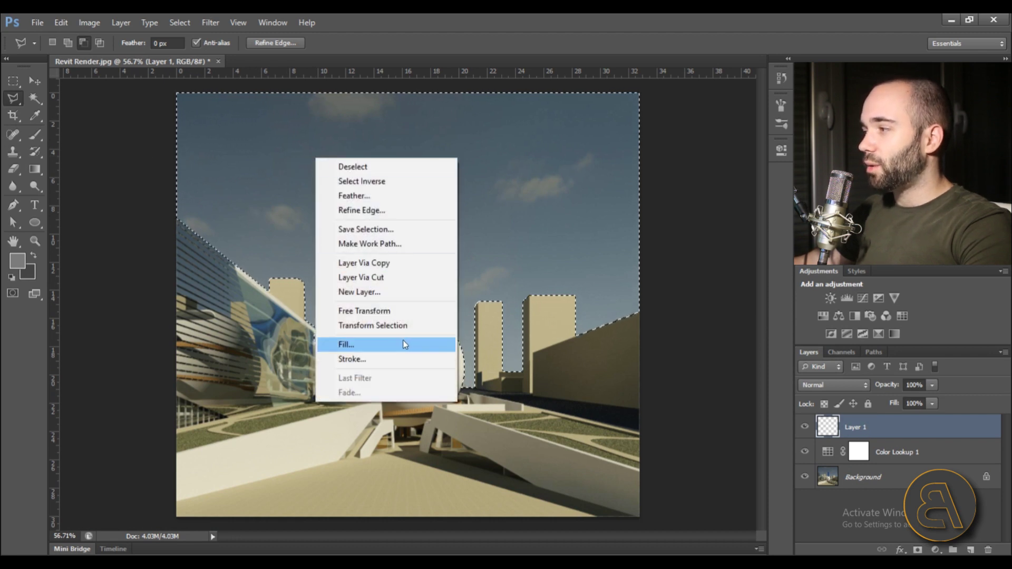
pyautogui.click(405, 344)
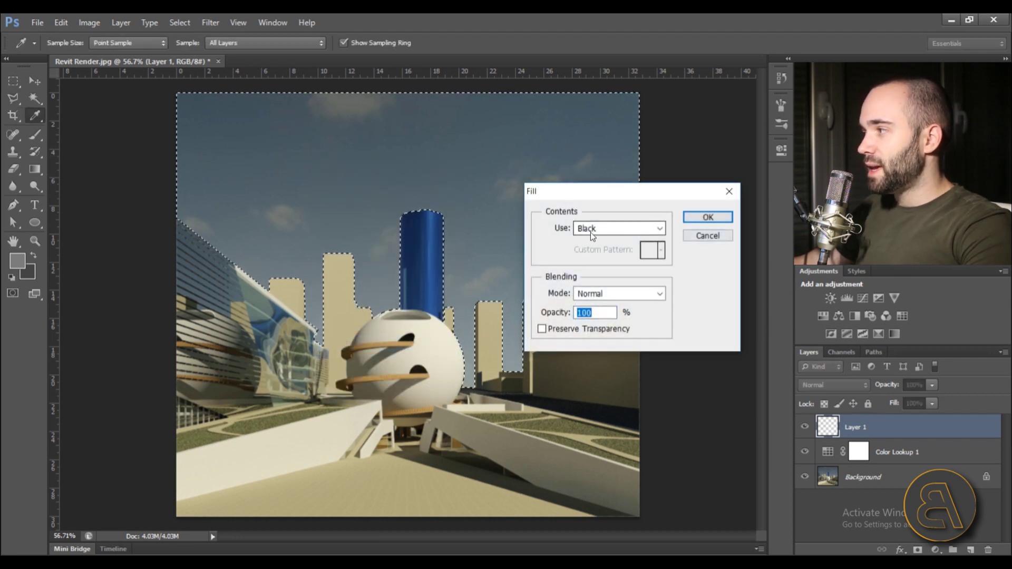
pyautogui.click(617, 228)
pyautogui.click(585, 326)
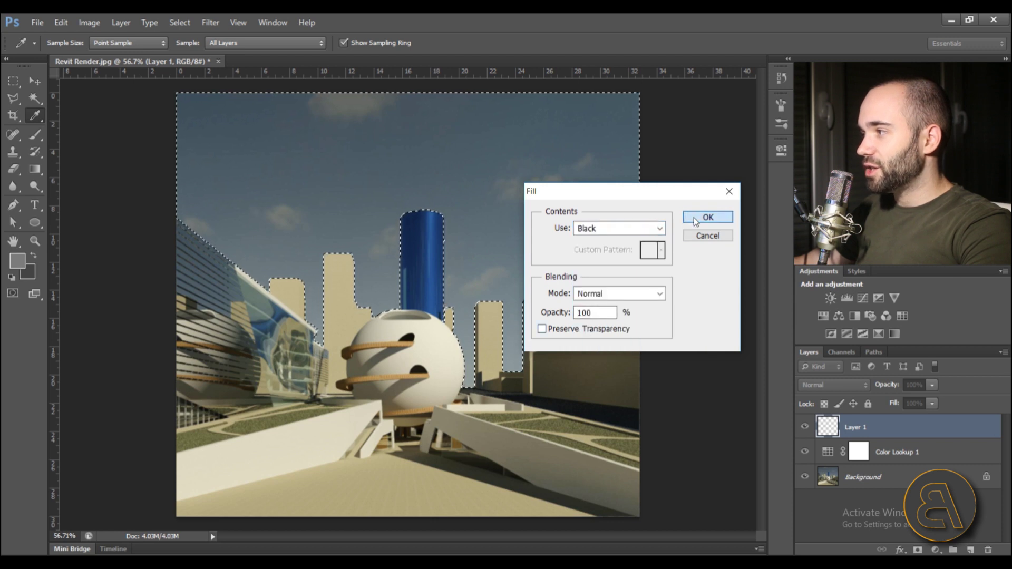
pyautogui.click(708, 217)
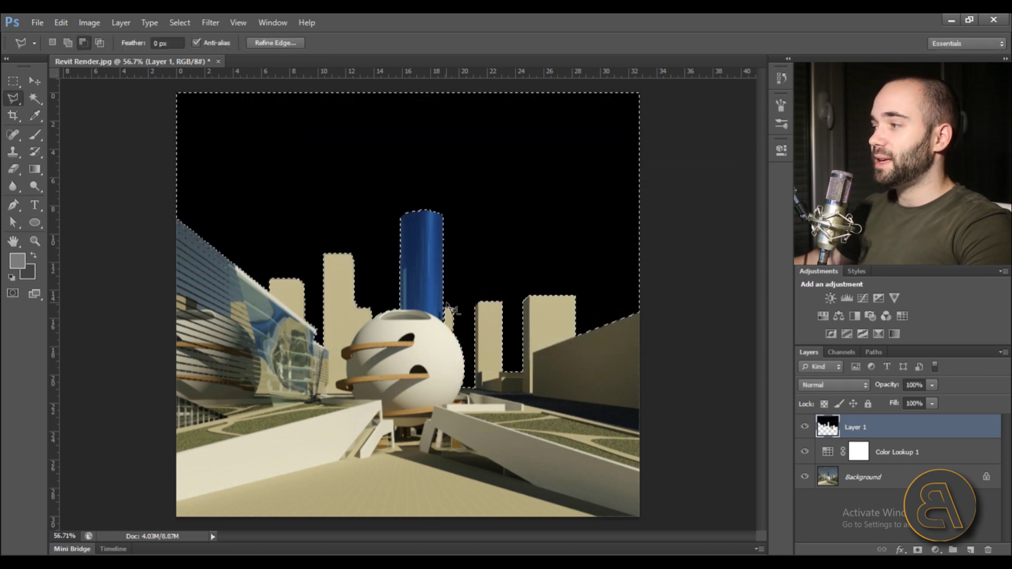
# Step: Check the black fill around the buildings, clear the sky selection and hide Layer 1
pyautogui.scroll(2, 369, 230)
pyautogui.scroll(-2, 444, 215)
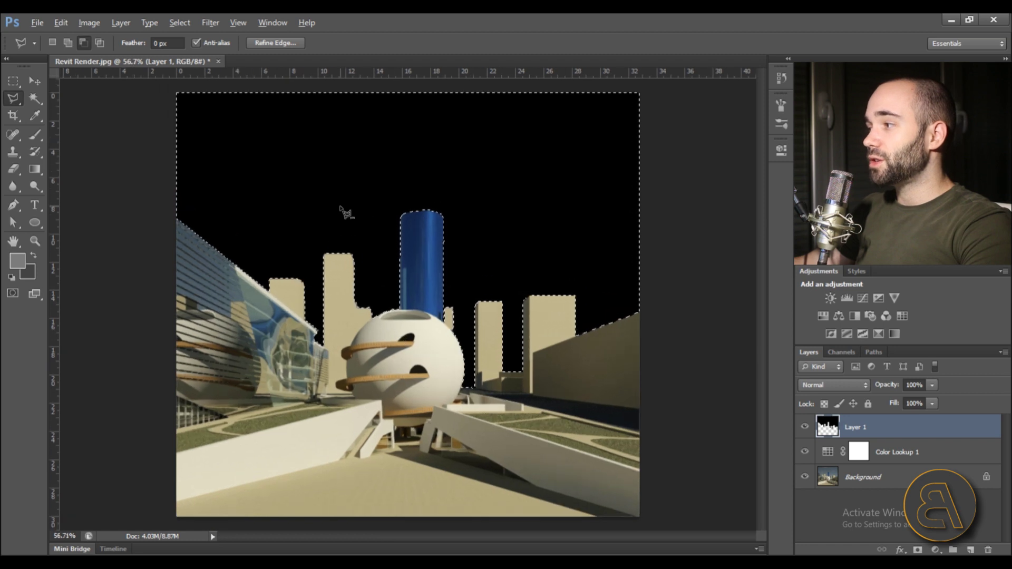
pyautogui.scroll(3, 546, 335)
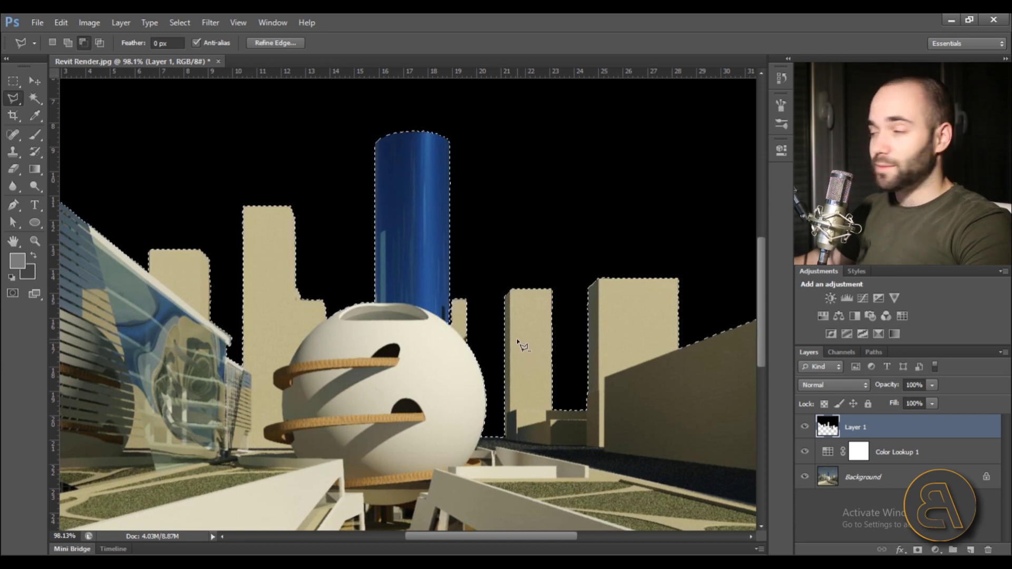
pyautogui.scroll(1, 532, 364)
pyautogui.scroll(-3, 536, 374)
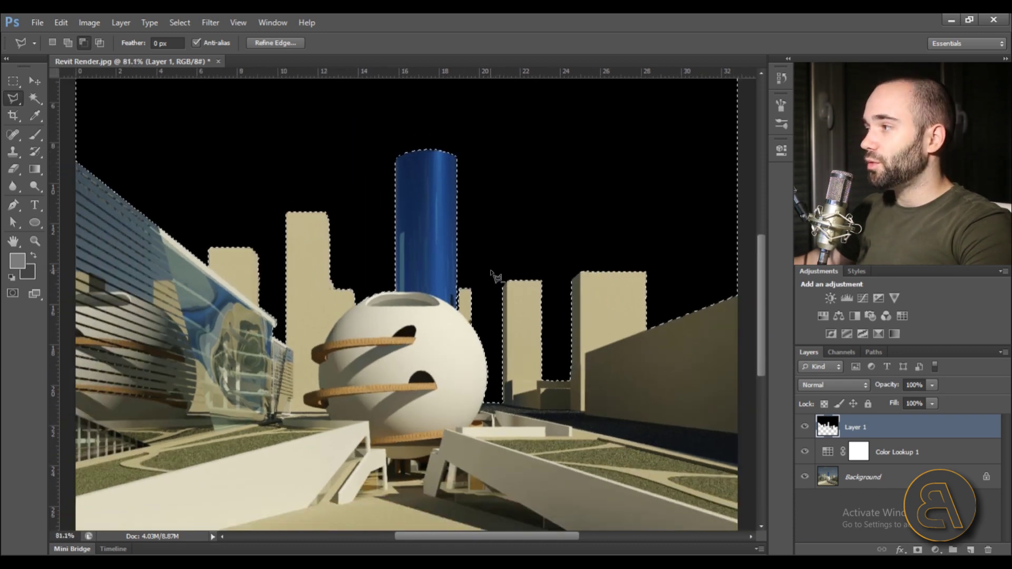
pyautogui.rightClick(316, 171)
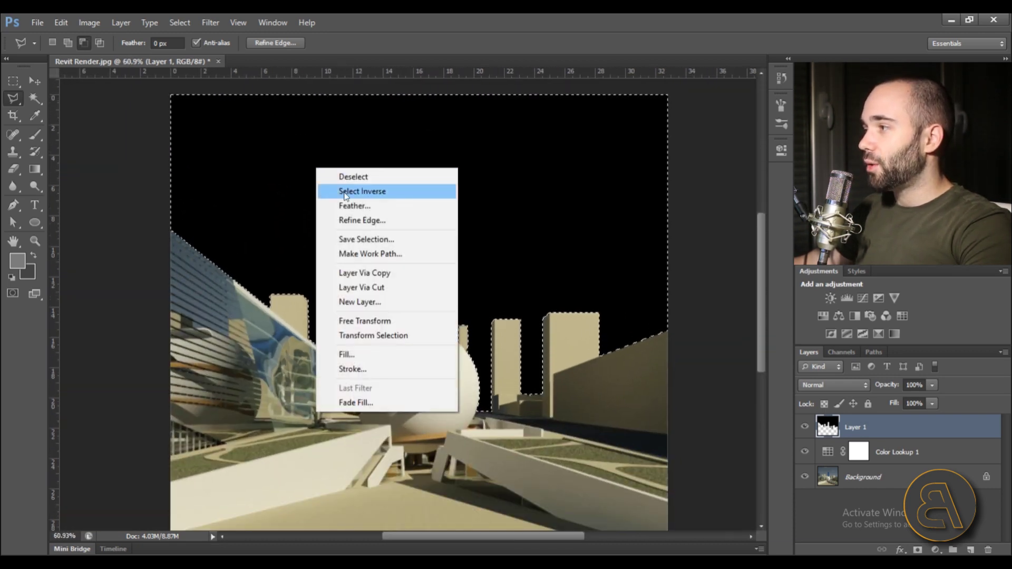
pyautogui.click(332, 174)
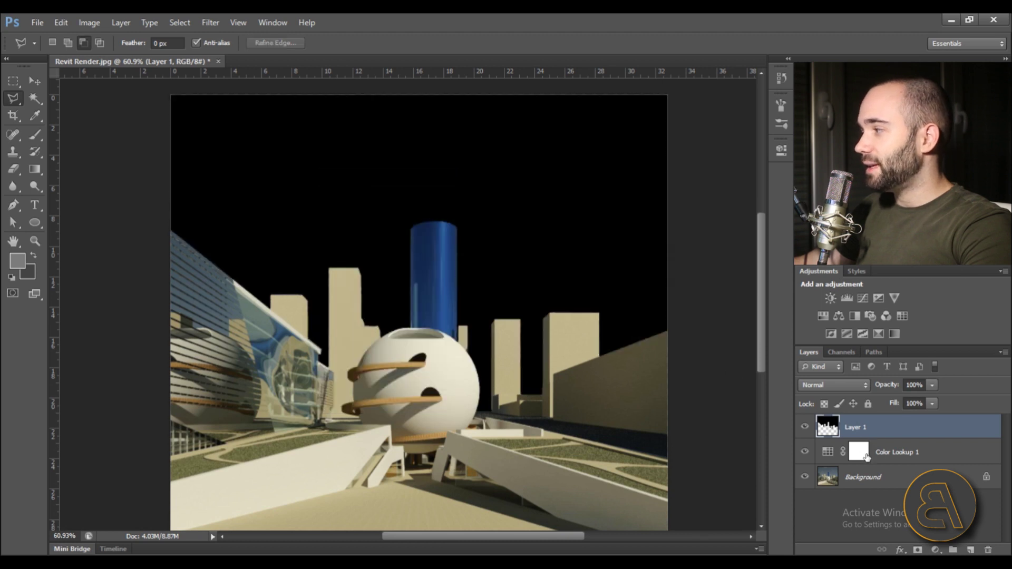
pyautogui.click(805, 428)
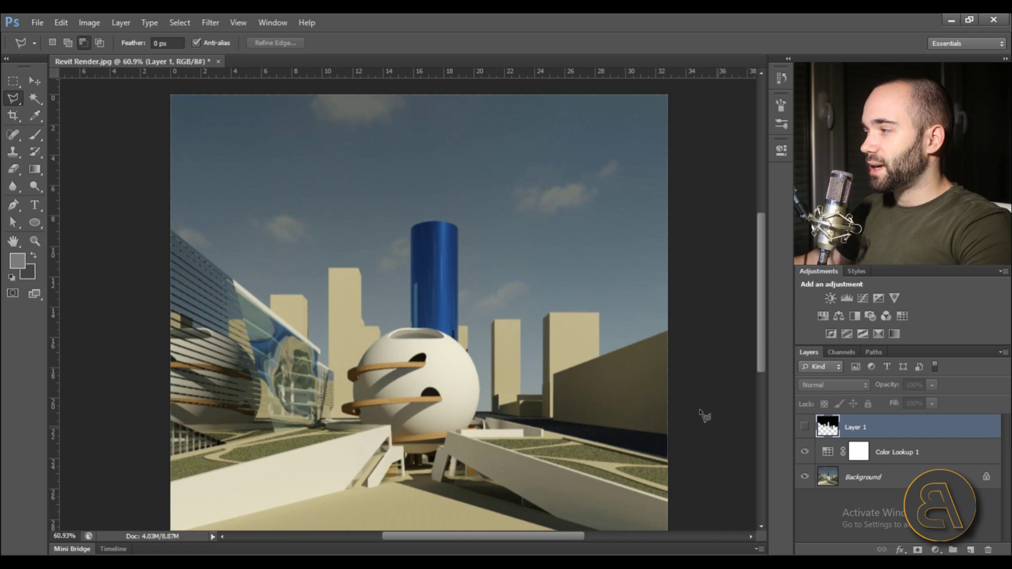
# Step: Select the freestanding beige building to the right of the white sphere by outlining it with the Polygonal Lasso
pyautogui.scroll(5, 292, 307)
pyautogui.scroll(-3, 445, 342)
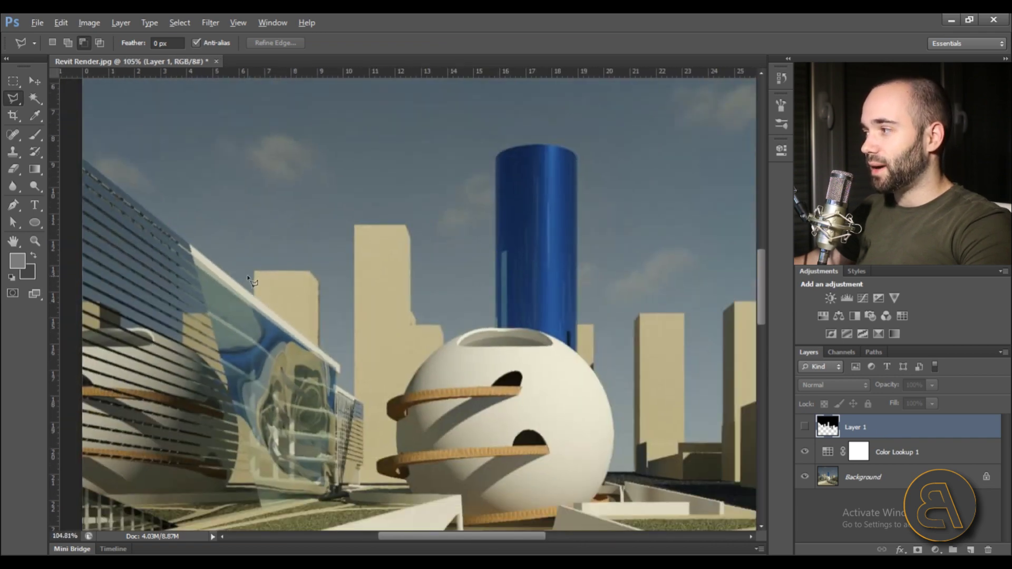
pyautogui.scroll(-1, 601, 362)
pyautogui.scroll(3, 601, 363)
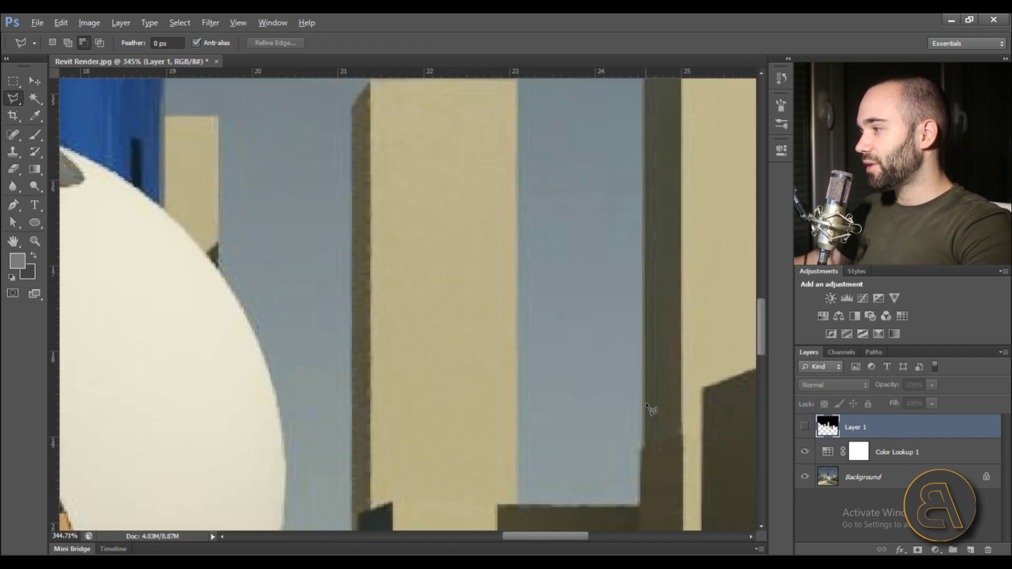
pyautogui.scroll(-1, 665, 399)
pyautogui.scroll(1, 429, 260)
pyautogui.scroll(-1, 367, 245)
pyautogui.scroll(1, 183, 92)
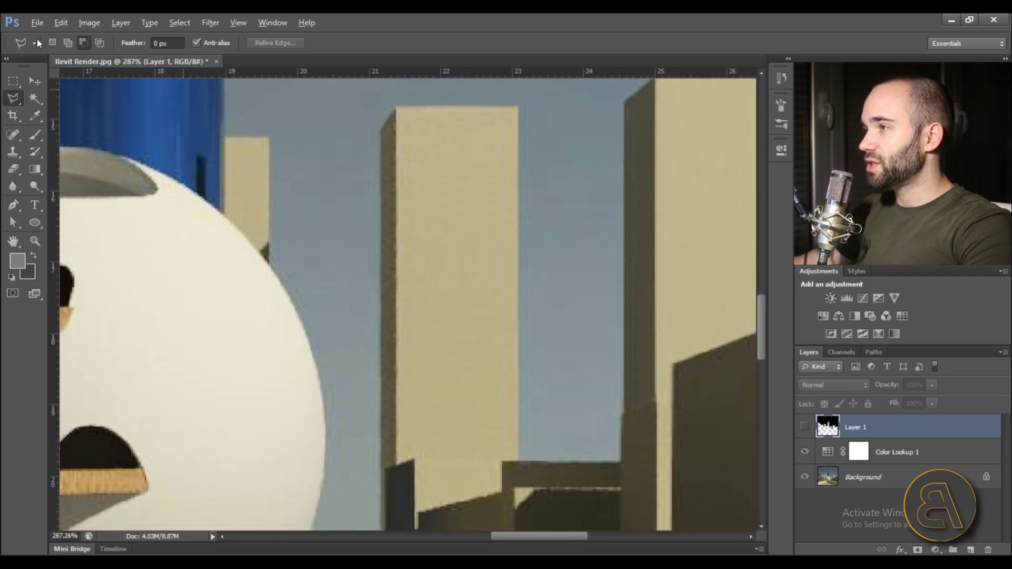
pyautogui.click(14, 100)
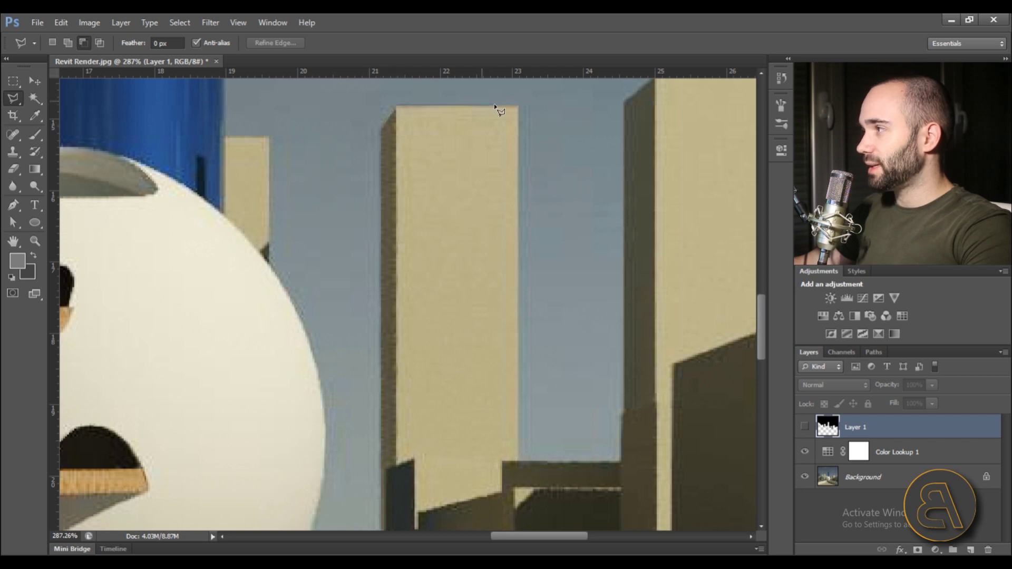
pyautogui.click(519, 106)
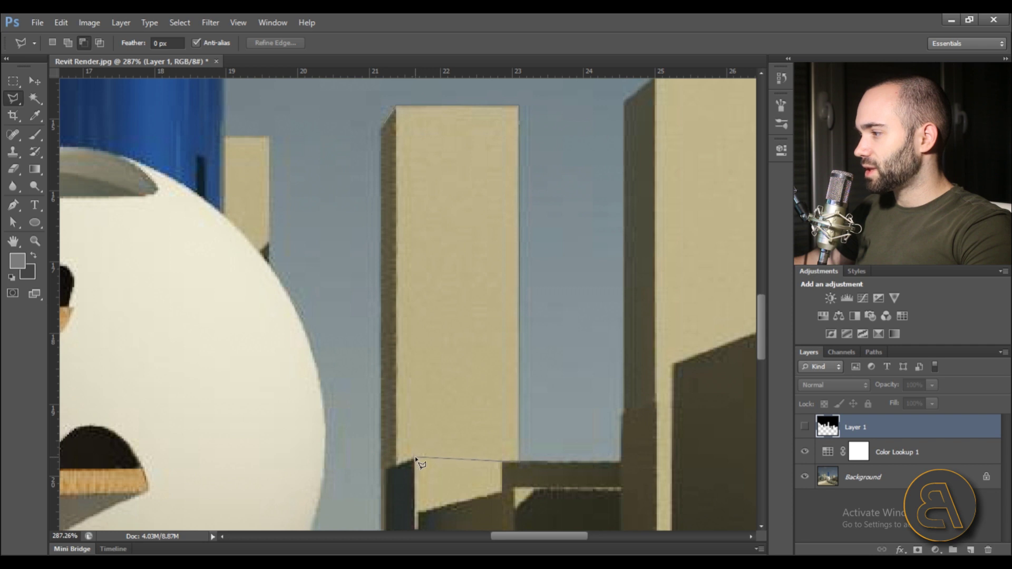
pyautogui.click(382, 471)
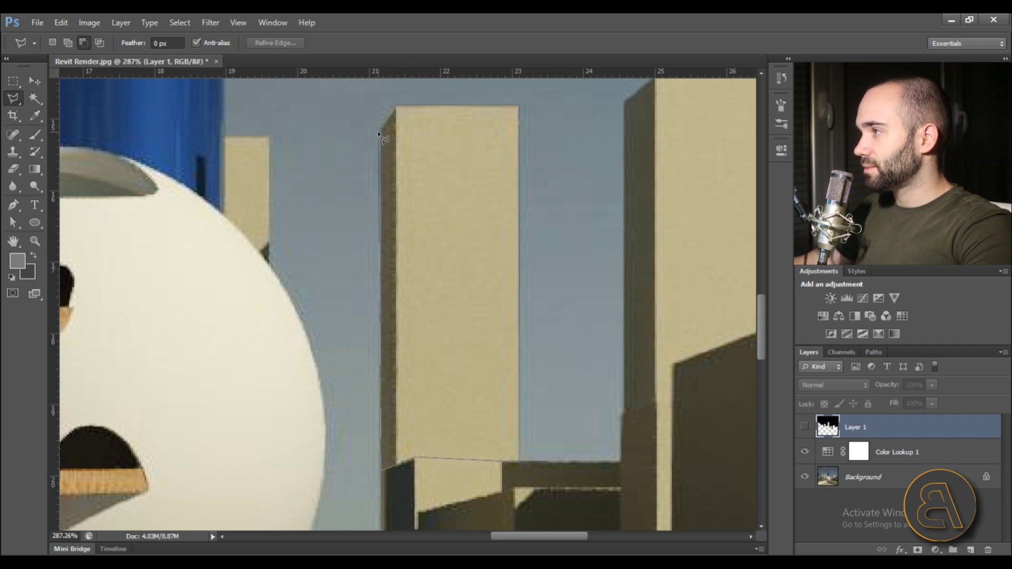
pyautogui.doubleClick(378, 131)
# Step: Try to outline the small beige building beside the blue tower with the Polygonal Lasso in subtract mode
pyautogui.scroll(-2, 502, 244)
pyautogui.scroll(5, 356, 169)
pyautogui.click(469, 161)
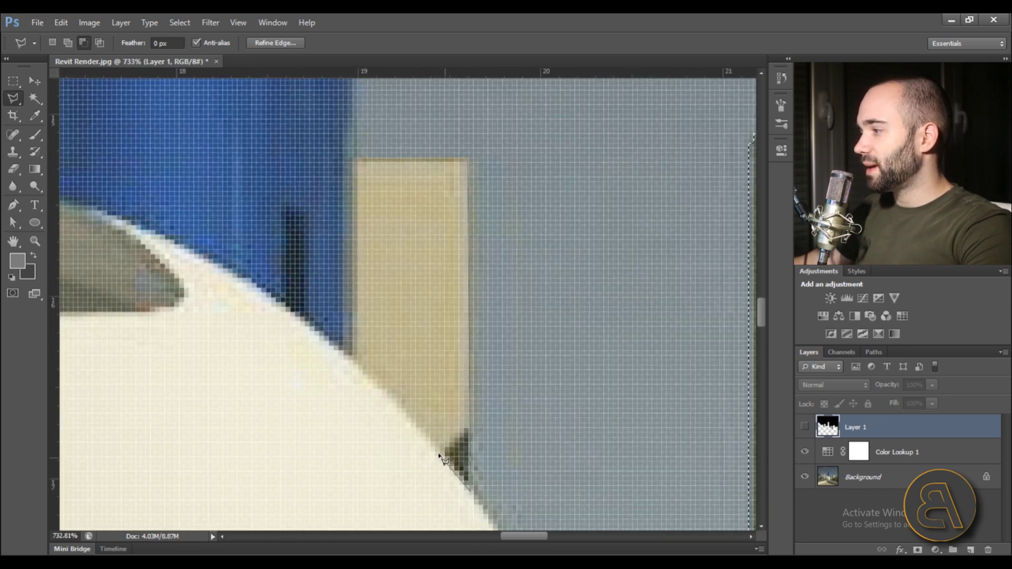
pyautogui.click(347, 356)
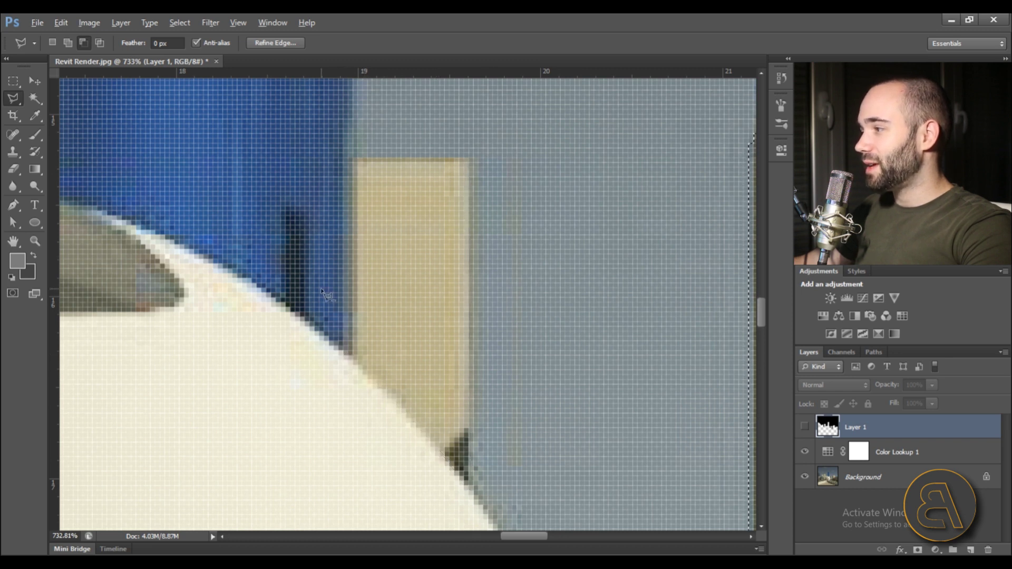
pyautogui.scroll(-5, 324, 293)
# Step: Switch the Polygonal Lasso to add mode and add the small beige building beside the blue tower to the selection
pyautogui.scroll(3, 352, 303)
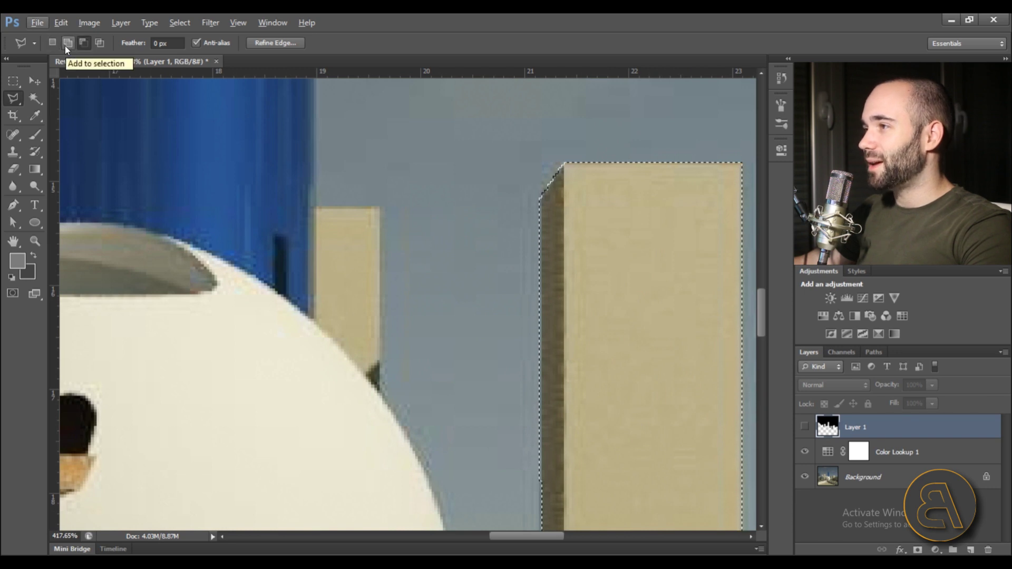
pyautogui.click(65, 46)
pyautogui.scroll(2, 276, 212)
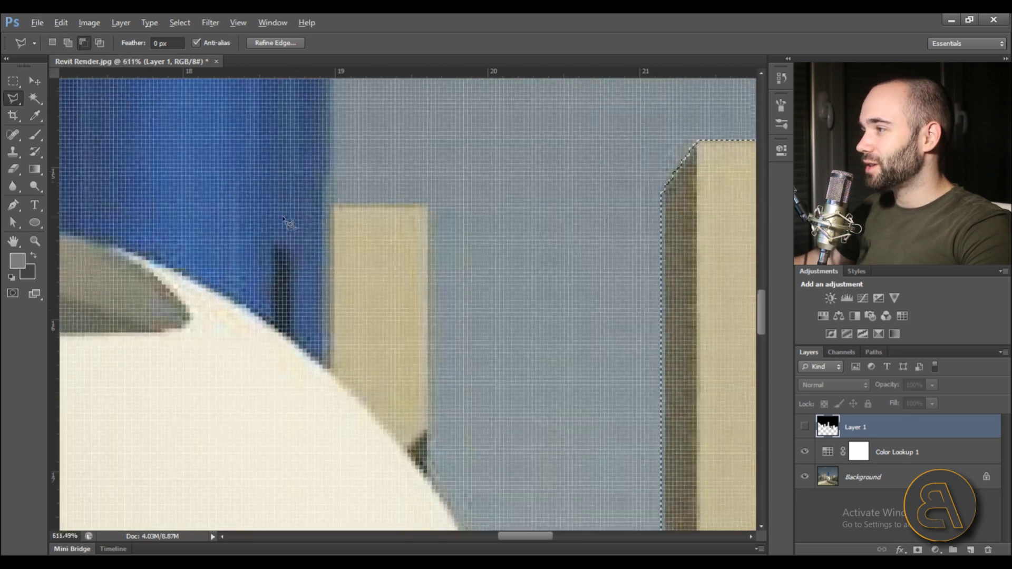
pyautogui.click(429, 205)
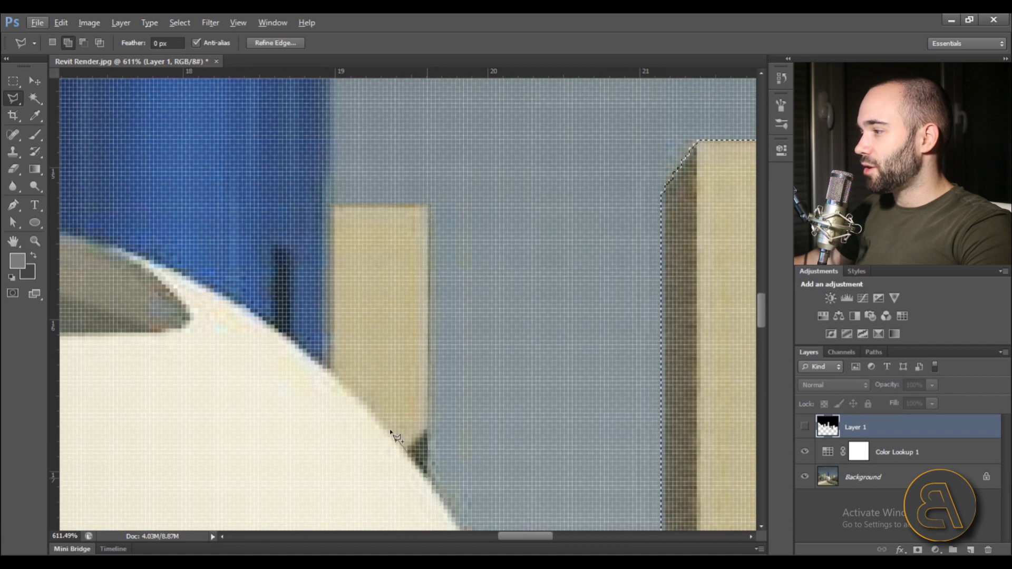
pyautogui.doubleClick(327, 372)
pyautogui.scroll(-10, 514, 285)
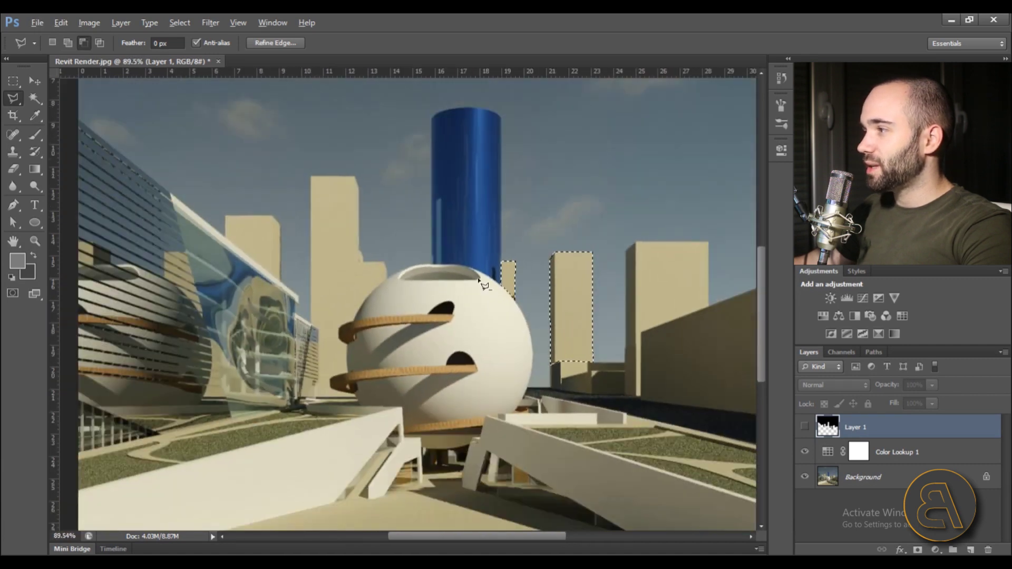
# Step: Add the small protrusion on the tall beige building left of the sphere to the selection
pyautogui.scroll(8, 352, 241)
pyautogui.click(356, 244)
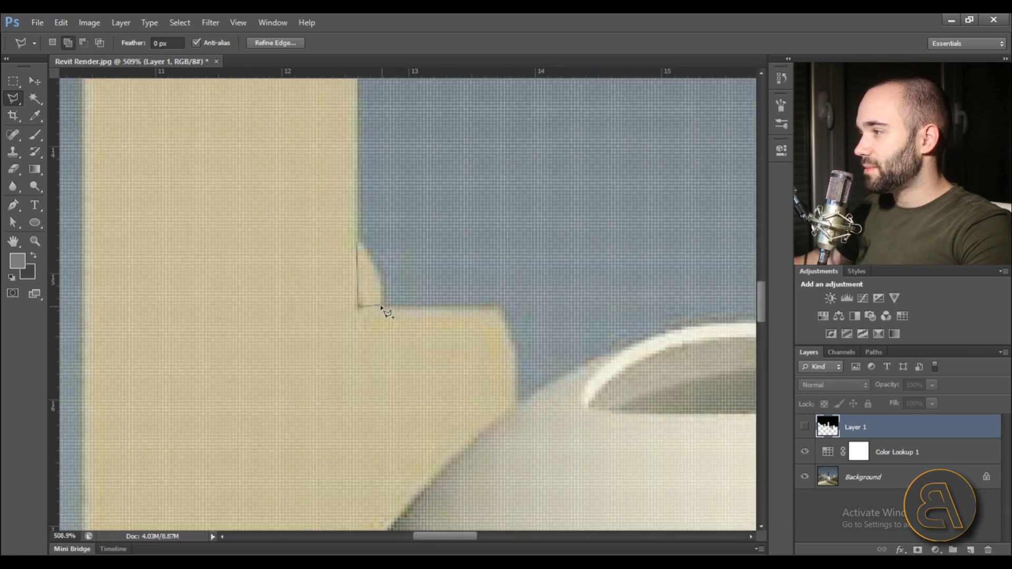
pyautogui.click(356, 244)
pyautogui.scroll(-11, 357, 244)
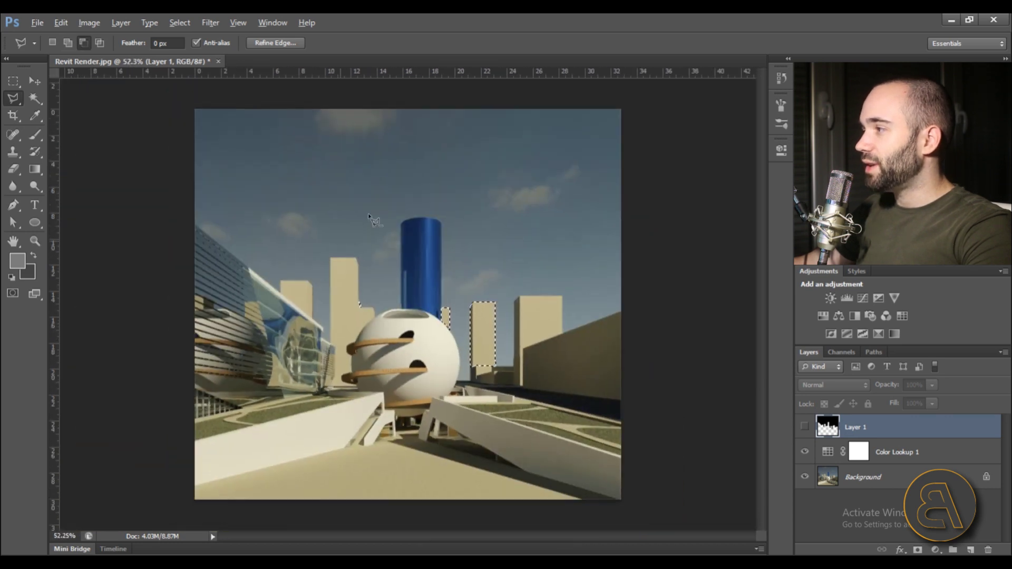
# Step: Show Layer 1, activate the Brush and set the foreground colour to dark grey 282828
pyautogui.click(806, 427)
pyautogui.scroll(1, 402, 318)
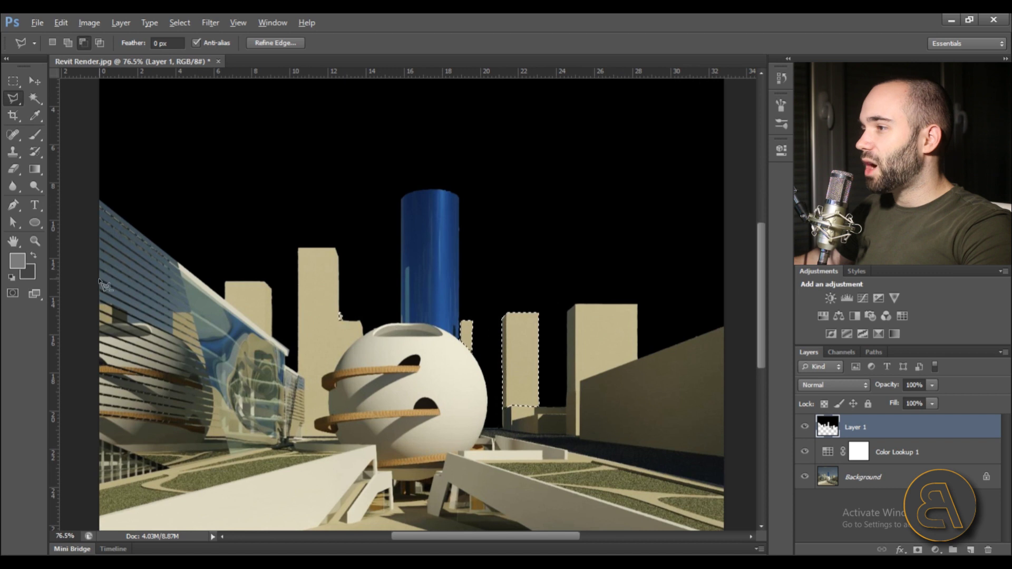
pyautogui.click(37, 134)
pyautogui.click(11, 277)
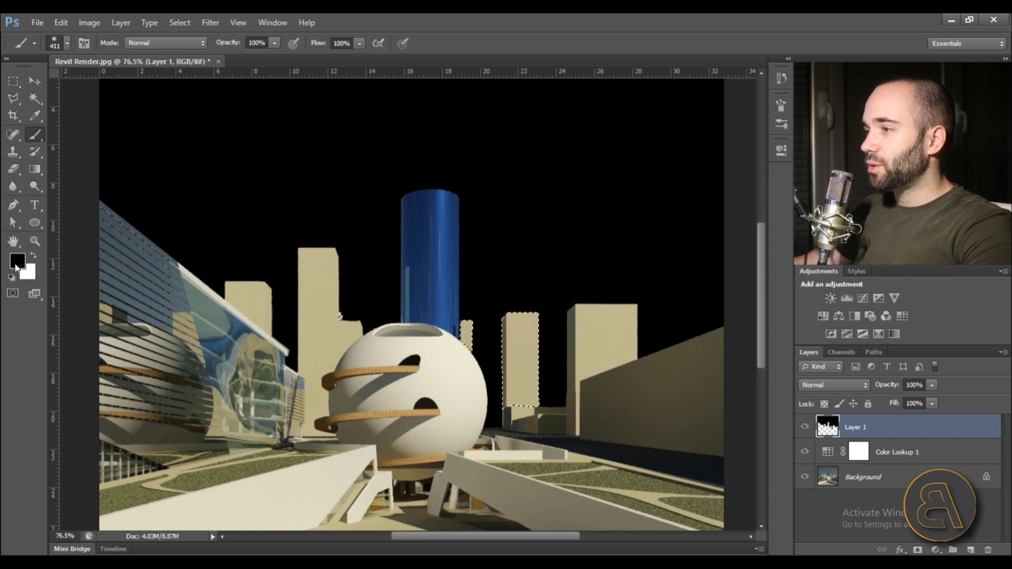
pyautogui.click(15, 268)
pyautogui.moveTo(542, 175); pyautogui.dragTo(257, 228)
pyautogui.moveTo(176, 419); pyautogui.dragTo(166, 401)
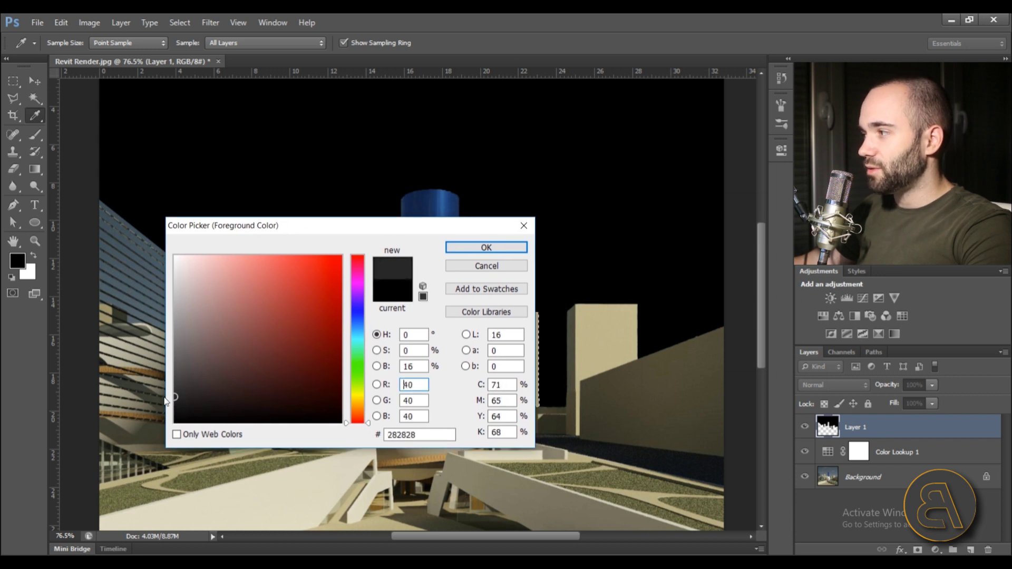
pyautogui.click(486, 247)
# Step: Paint the selected building areas dark grey on Layer 1 with the Brush, check the result and activate the Rectangular Marquee tool
pyautogui.press('b')
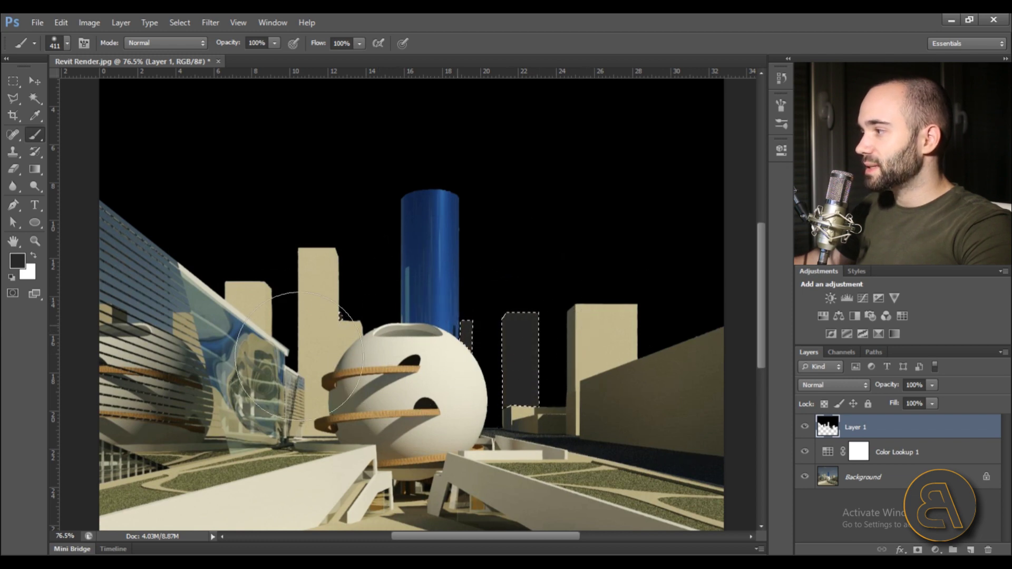
pyautogui.scroll(5, 522, 353)
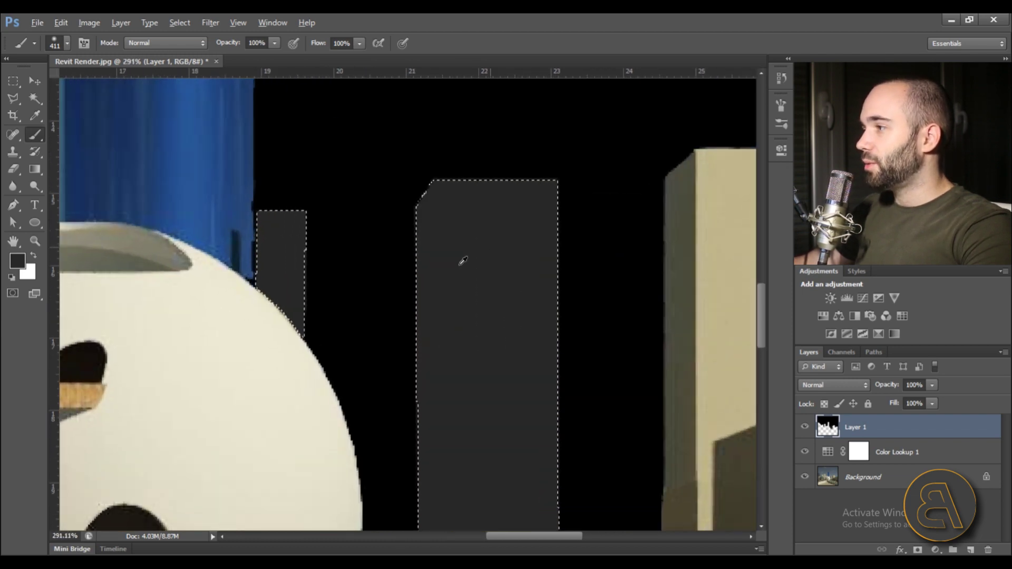
pyautogui.scroll(-6, 445, 301)
pyautogui.scroll(2, 316, 226)
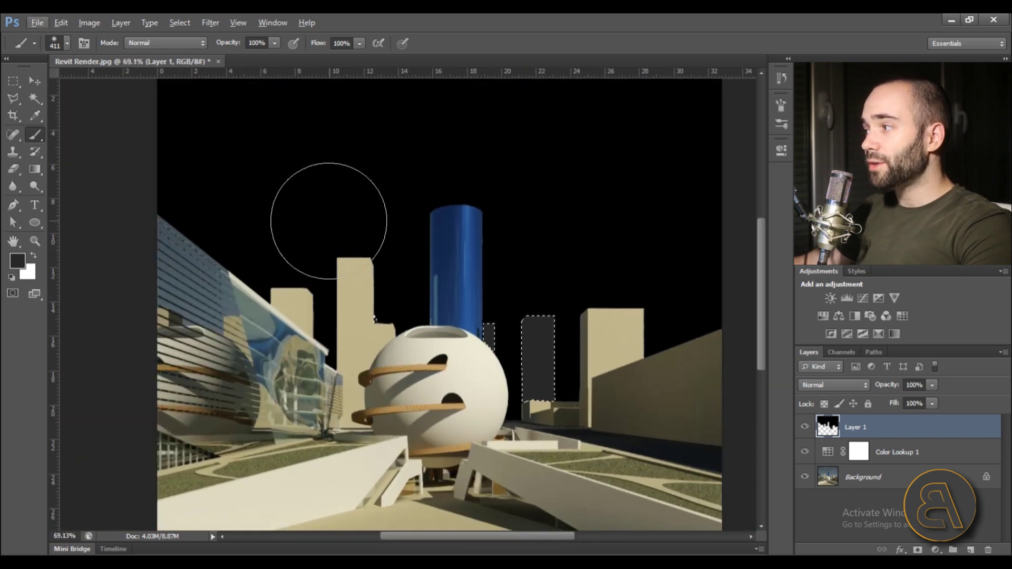
pyautogui.click(13, 80)
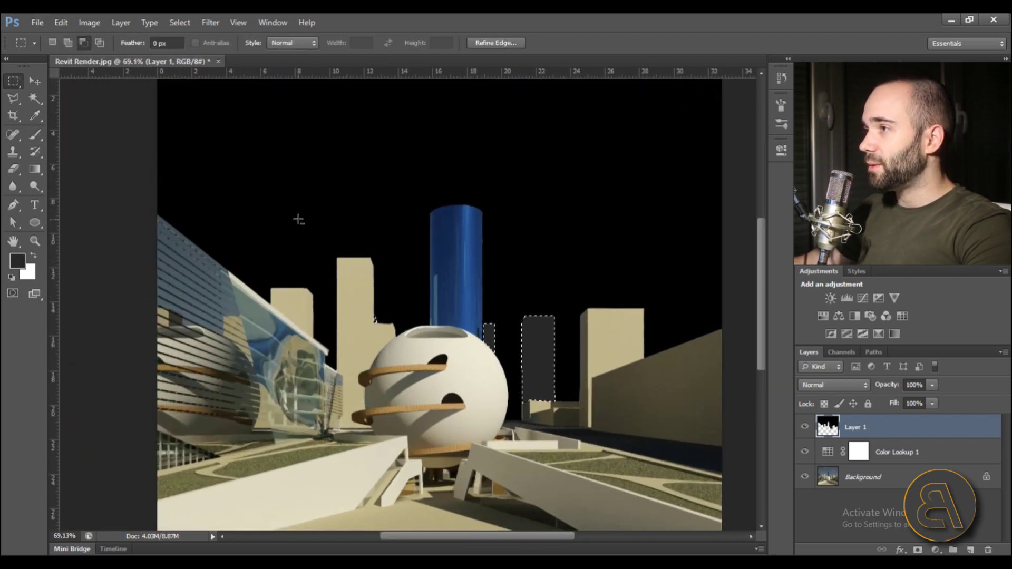
# Step: Deselect the painted building areas, make the Background layer active and hide Layer 1
pyautogui.rightClick(357, 209)
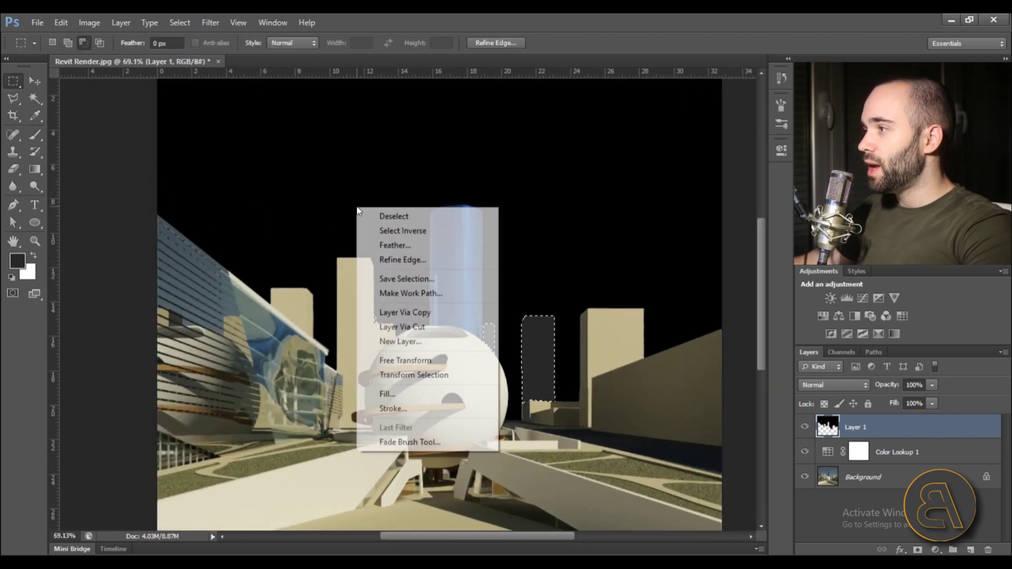
pyautogui.click(401, 216)
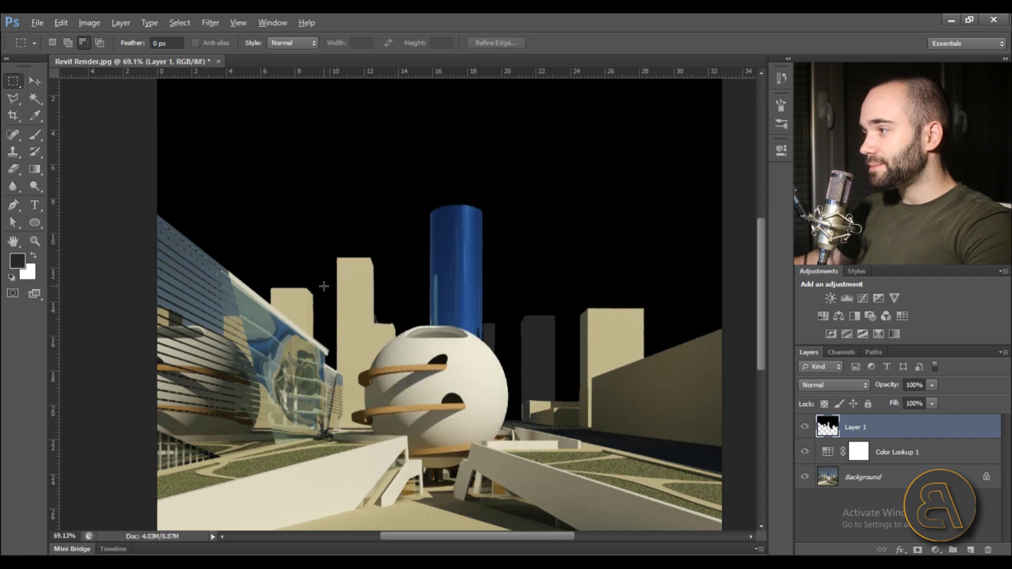
pyautogui.scroll(2, 323, 287)
pyautogui.scroll(-3, 323, 287)
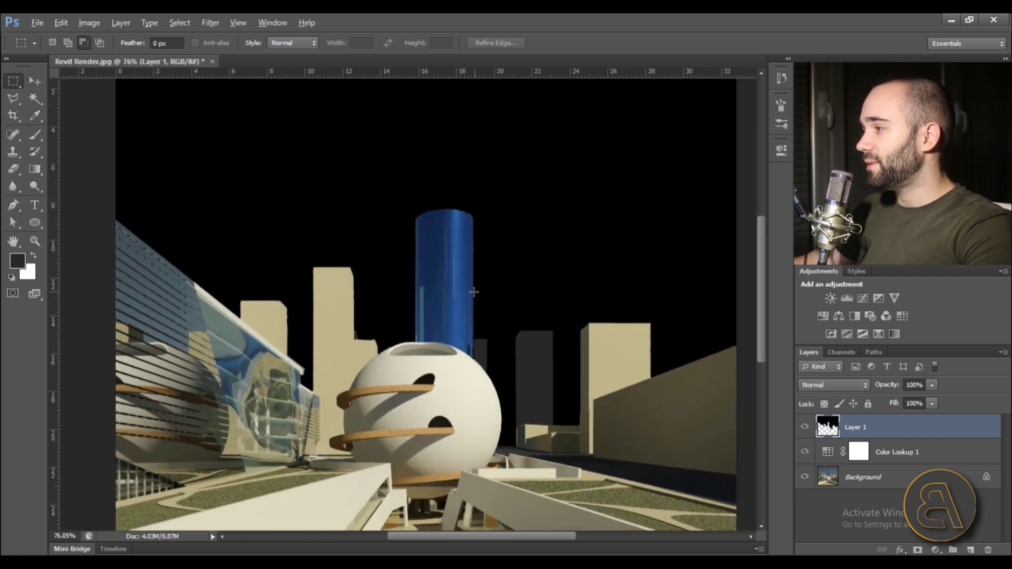
pyautogui.scroll(4, 441, 359)
pyautogui.scroll(-4, 423, 338)
pyautogui.scroll(2, 422, 339)
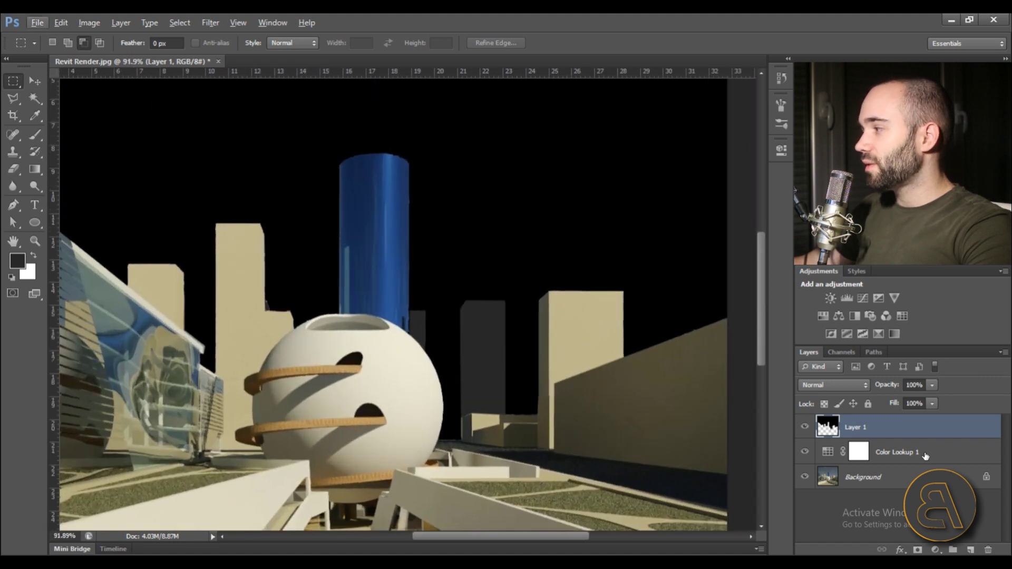
pyautogui.click(866, 478)
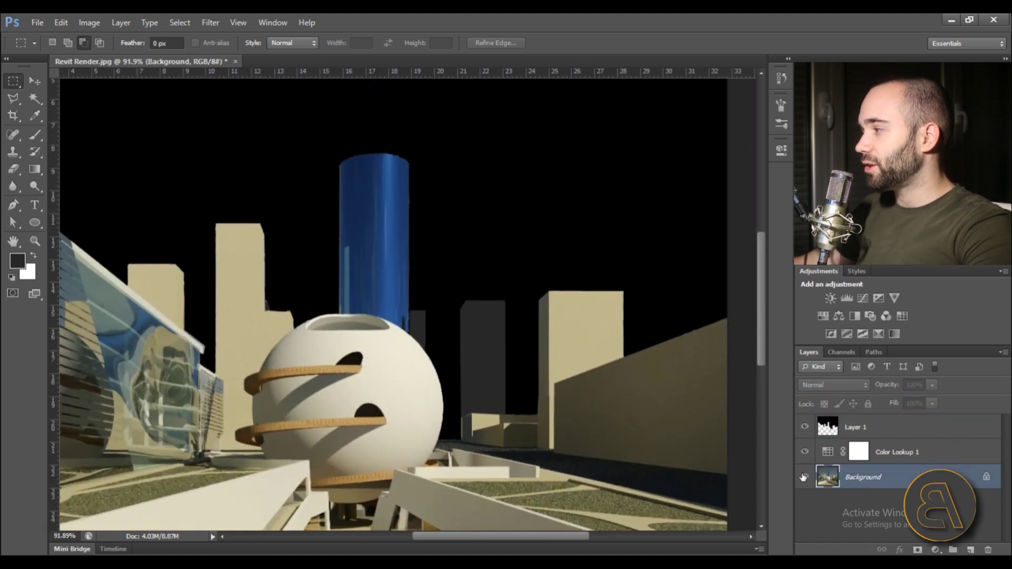
pyautogui.click(804, 428)
# Step: Select the wide beige building behind the long dark wall on the Background layer with the Polygonal Lasso
pyautogui.scroll(3, 574, 339)
pyautogui.scroll(-2, 203, 170)
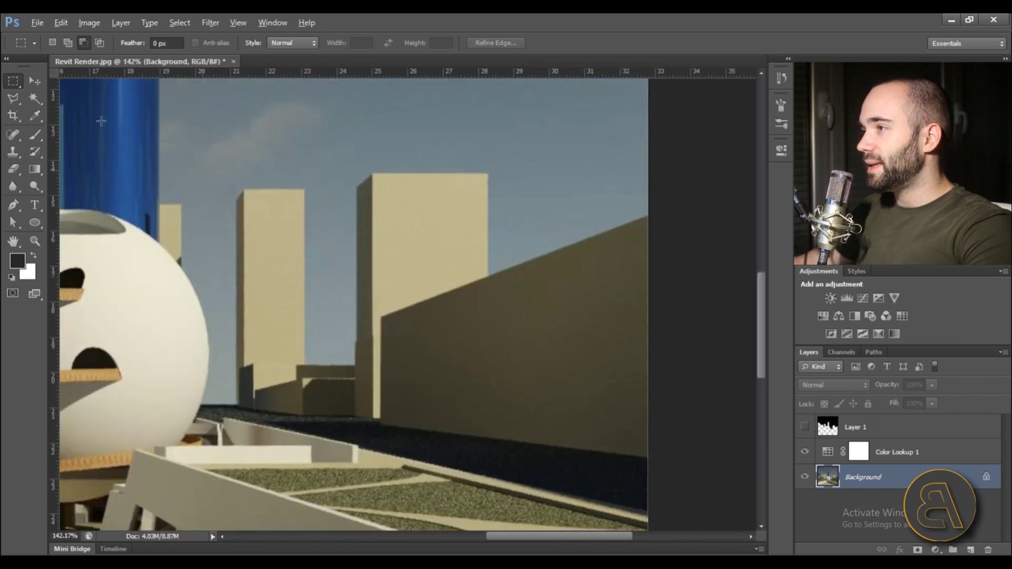
pyautogui.click(13, 99)
pyautogui.scroll(4, 405, 428)
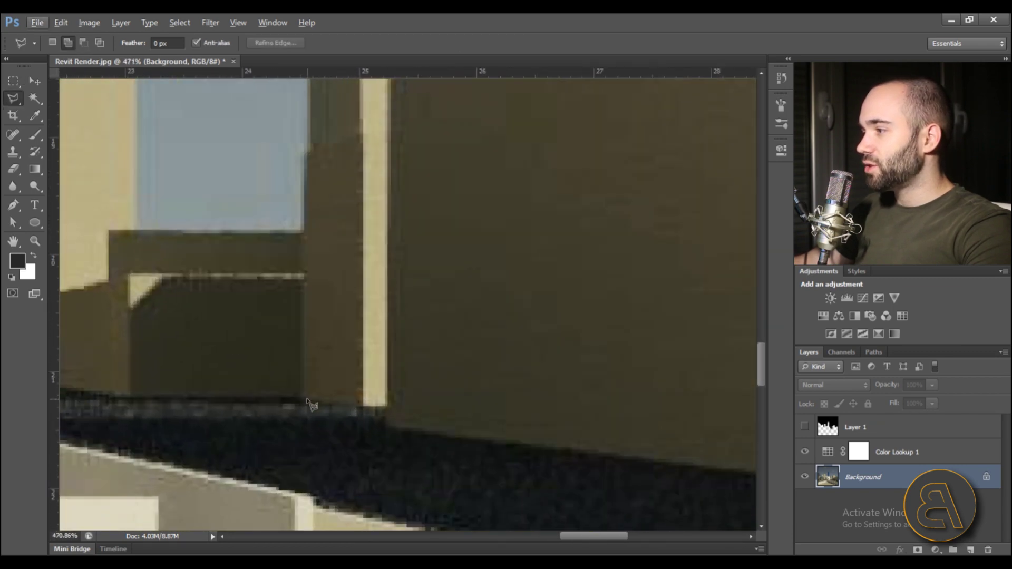
pyautogui.click(388, 408)
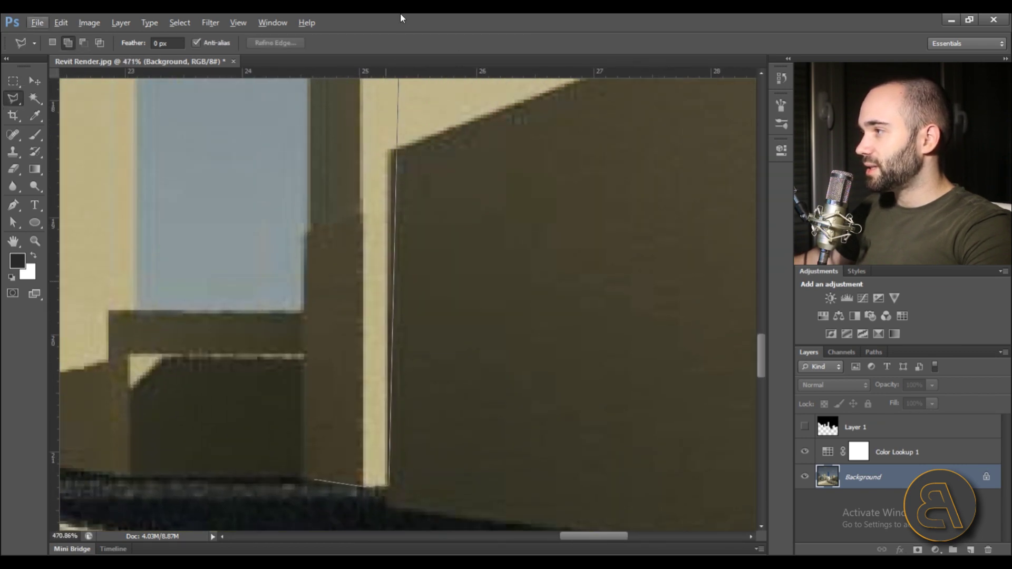
pyautogui.click(396, 271)
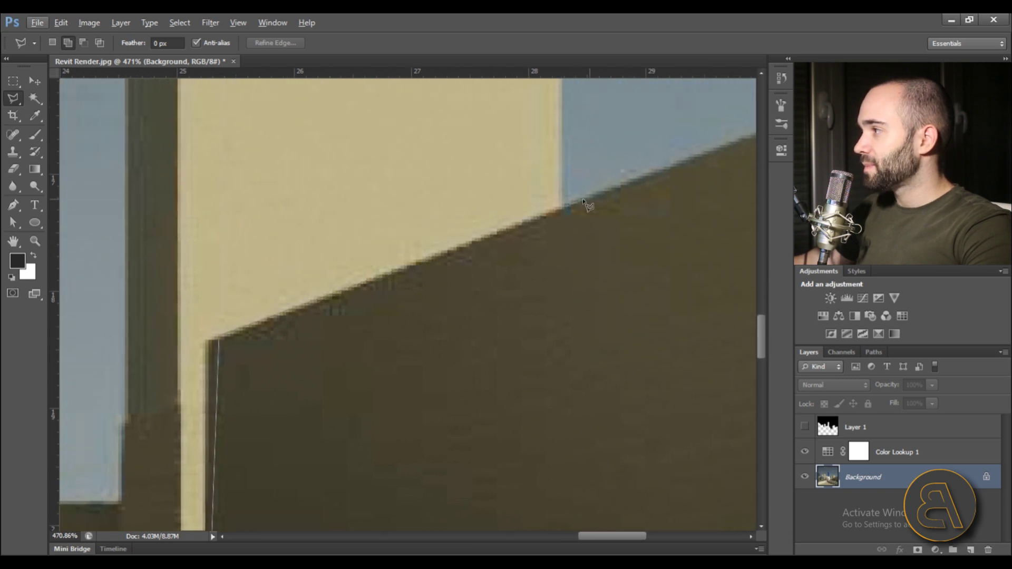
pyautogui.scroll(5, 565, 207)
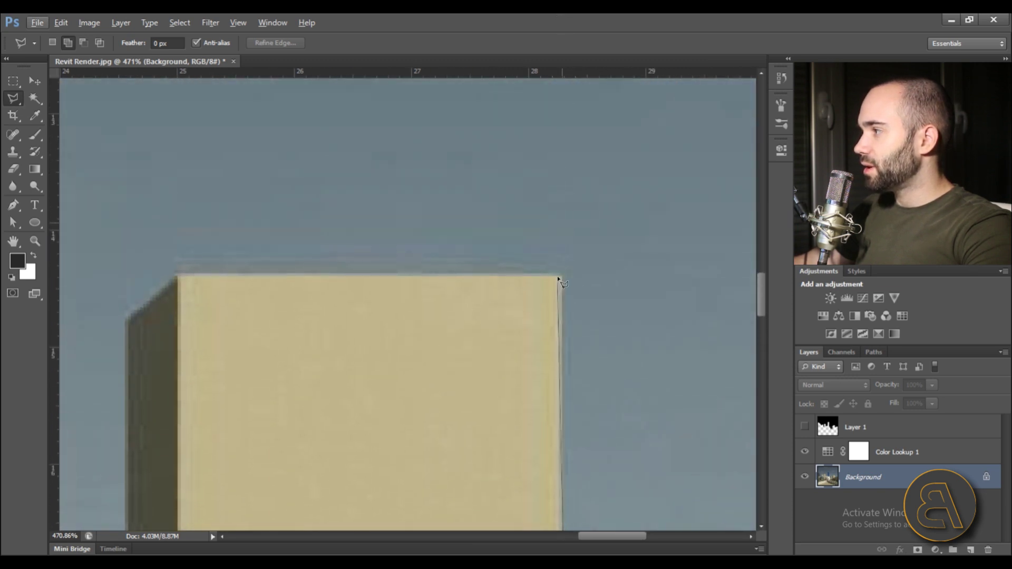
pyautogui.click(560, 275)
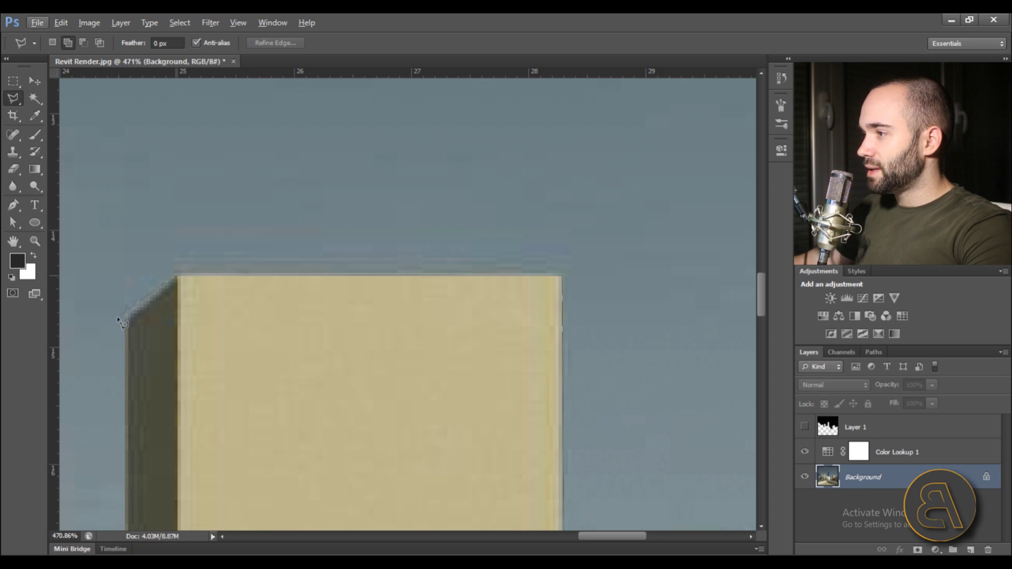
pyautogui.scroll(-5, 130, 322)
pyautogui.hscroll(-4, 316, 368)
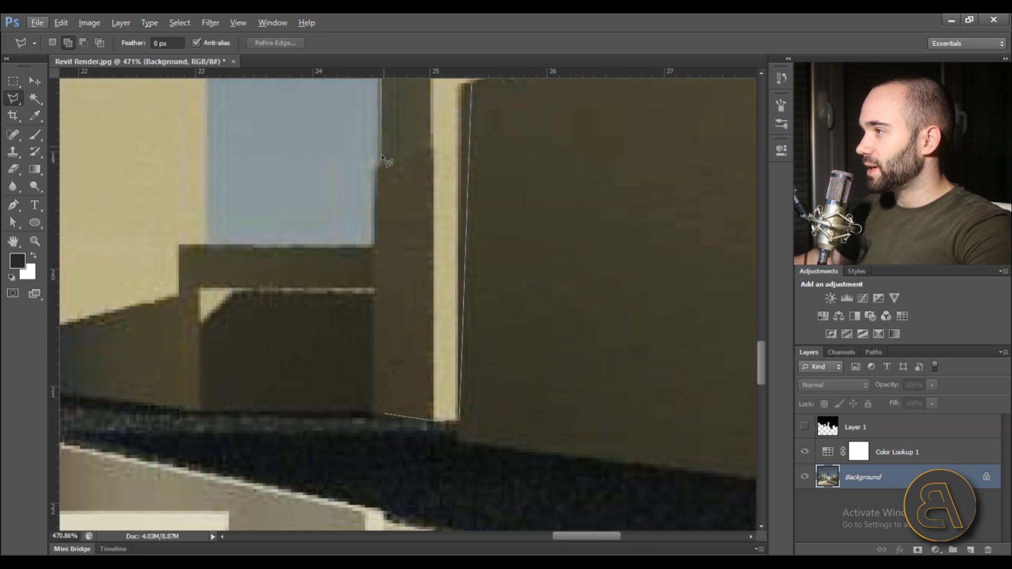
pyautogui.doubleClick(385, 416)
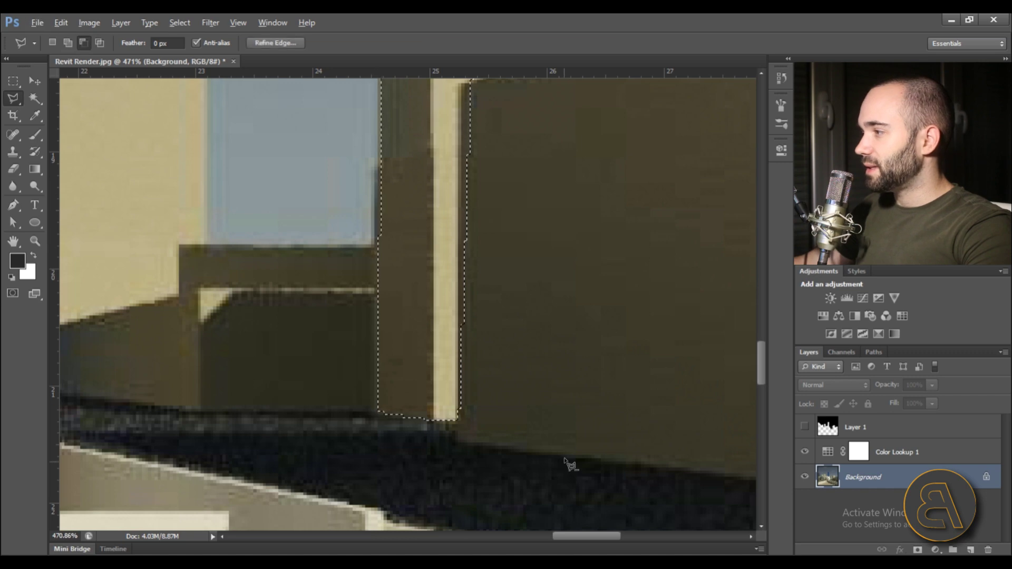
# Step: Add the blue cylindrical tower above the sphere to the selection, following its curved top and the sphere's edge
pyautogui.hotkey('ctrl', '0')
pyautogui.scroll(-2, 510, 393)
pyautogui.scroll(3, 501, 422)
pyautogui.scroll(-4, 369, 369)
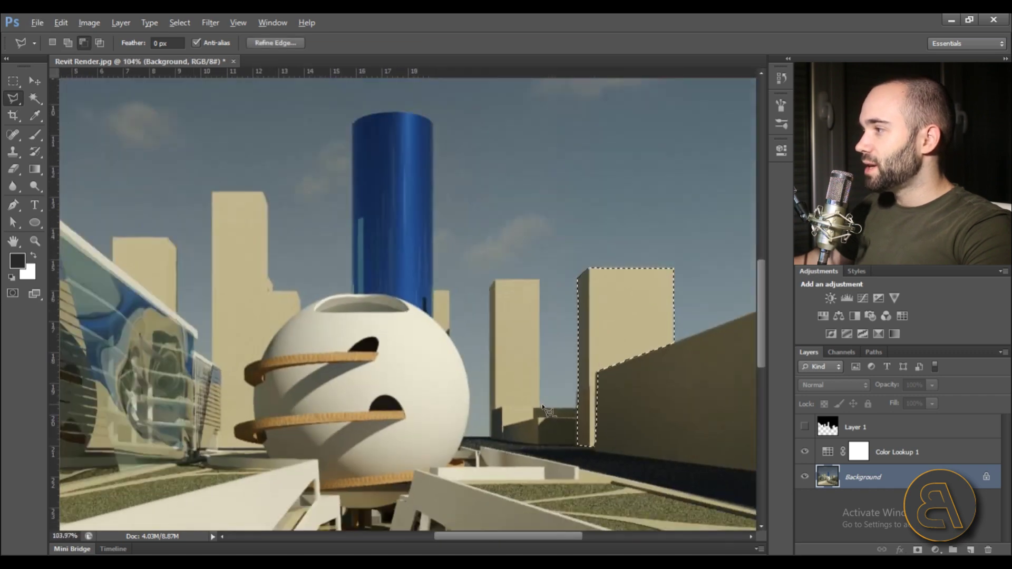
pyautogui.scroll(5, 527, 293)
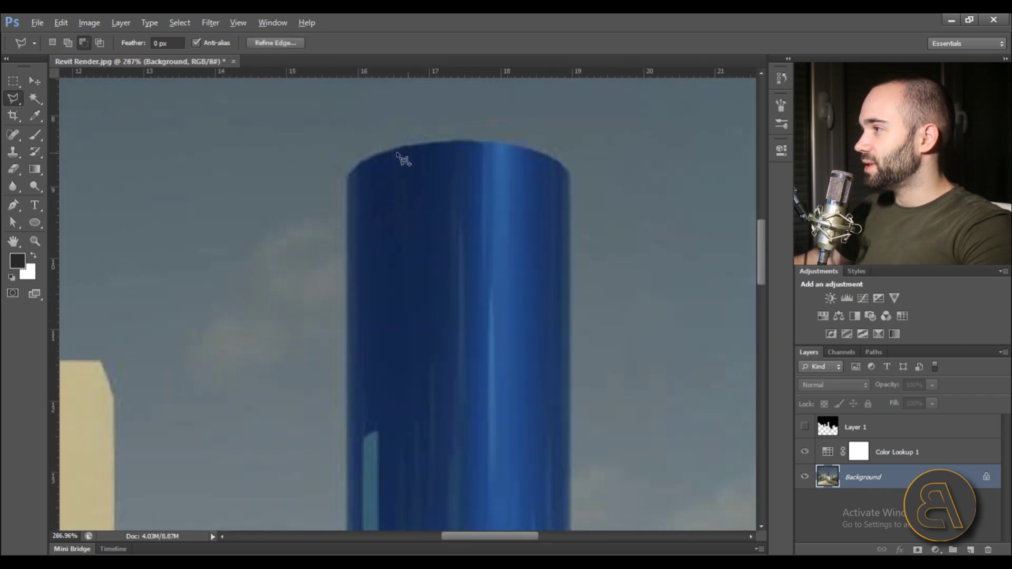
pyautogui.press('shift')
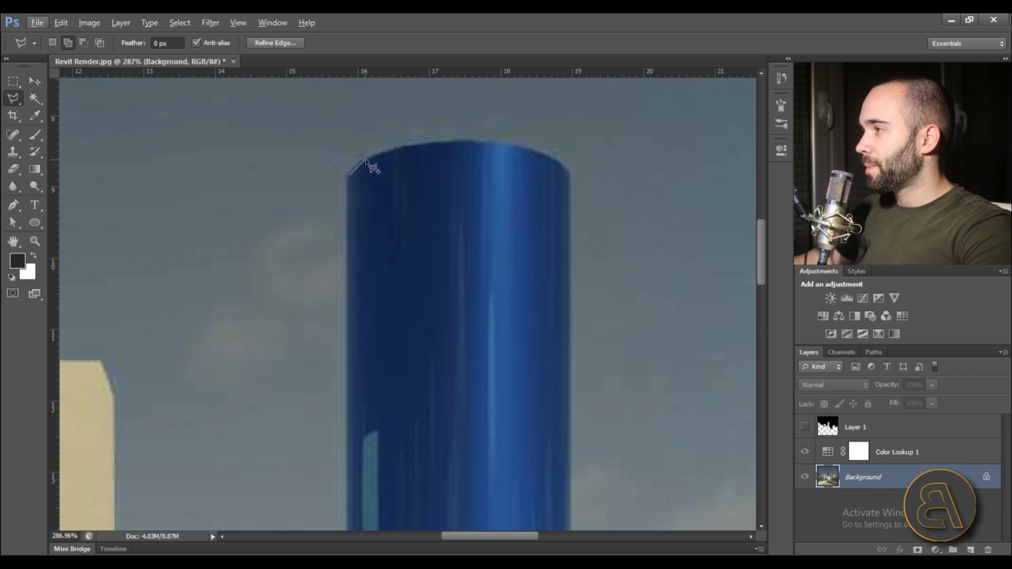
pyautogui.click(507, 140)
pyautogui.click(532, 149)
pyautogui.click(553, 159)
pyautogui.scroll(-5, 574, 474)
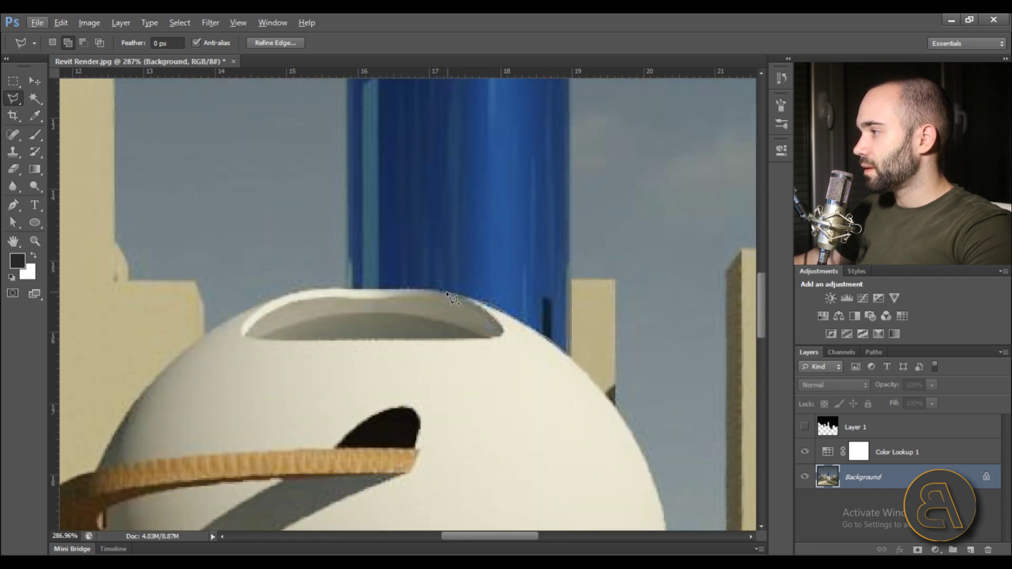
pyautogui.scroll(5, 346, 290)
pyautogui.click(347, 283)
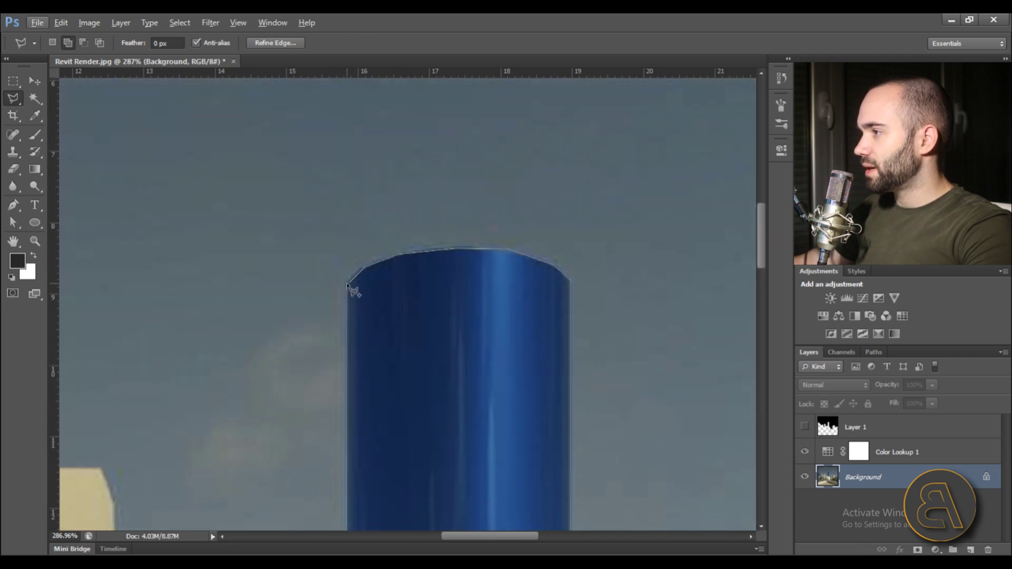
pyautogui.scroll(-5, 587, 185)
# Step: Add the two beige buildings between the glass building and the sphere to the selection with the Polygonal Lasso
pyautogui.scroll(3, 409, 334)
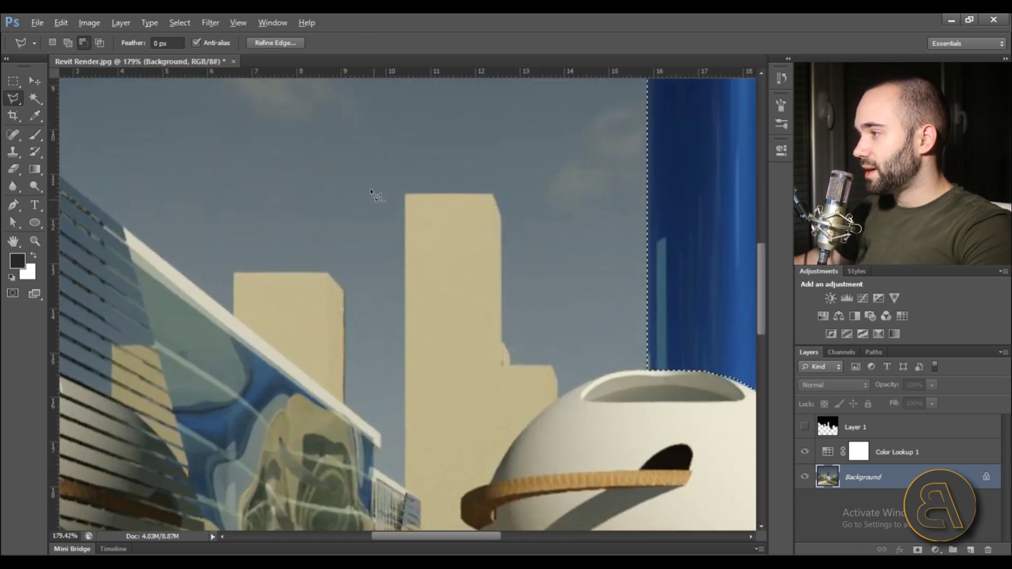
pyautogui.scroll(1, 461, 428)
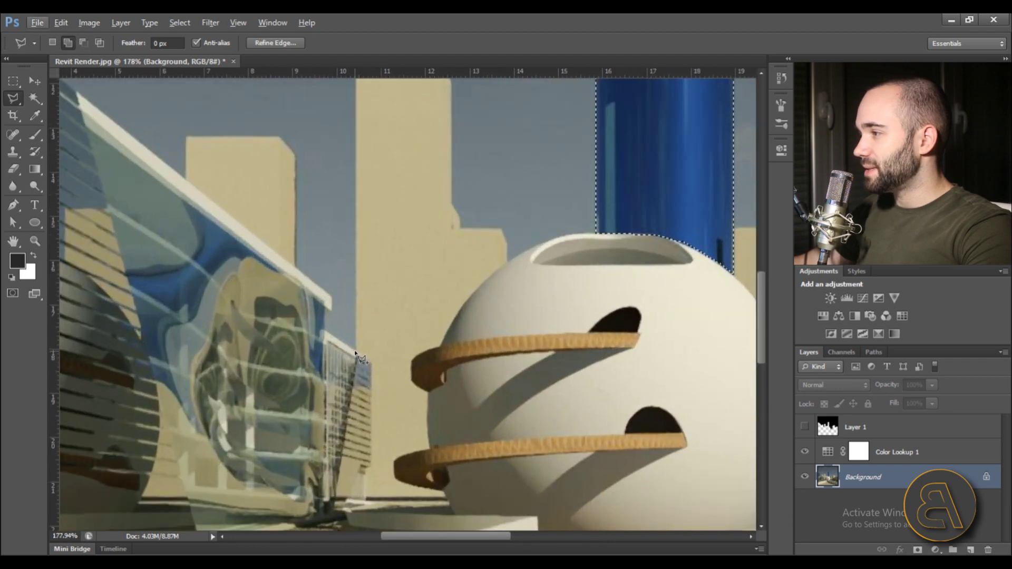
pyautogui.scroll(5, 345, 244)
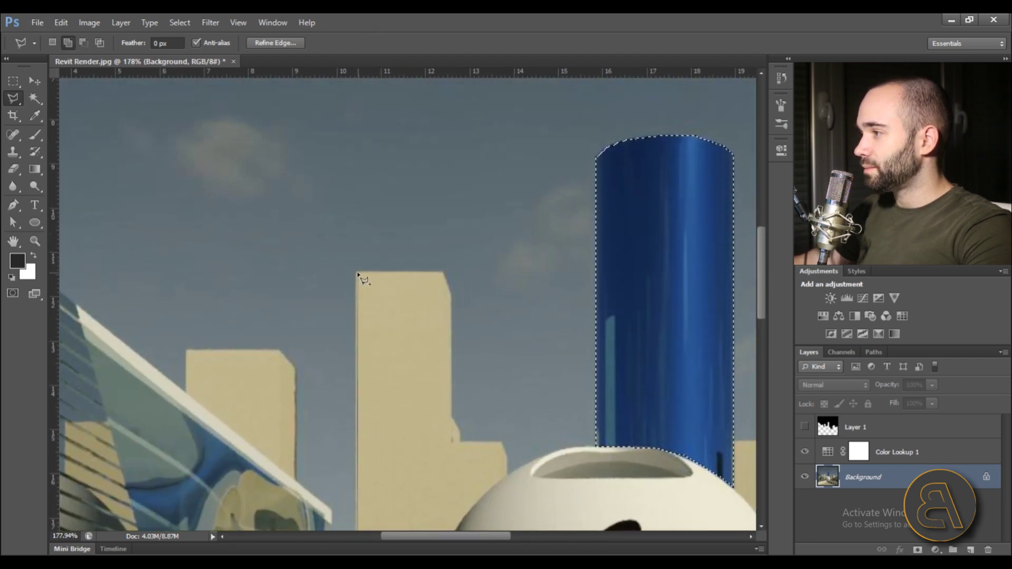
pyautogui.scroll(1, 379, 274)
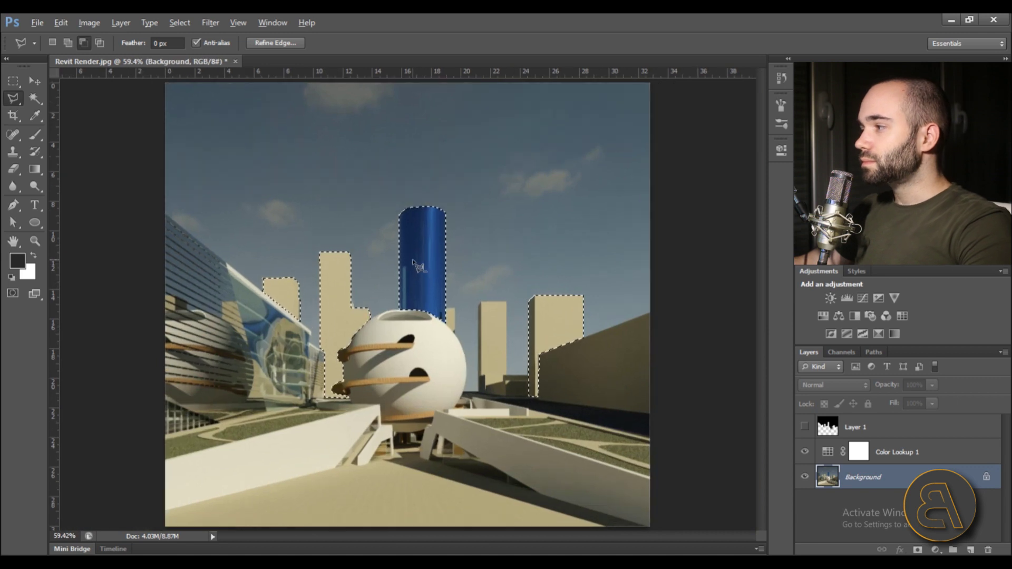
pyautogui.press('shift')
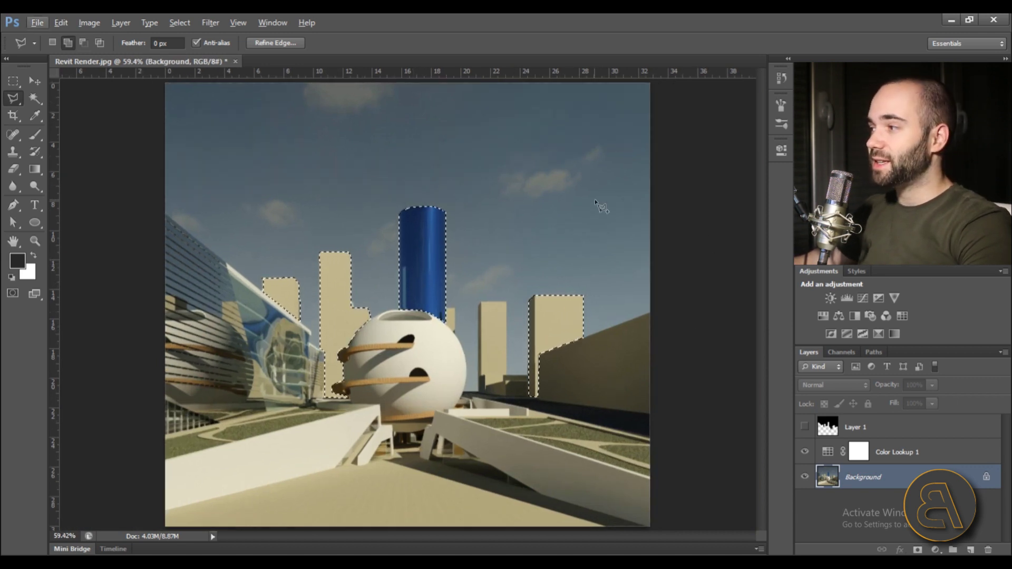
pyautogui.scroll(2, 315, 298)
pyautogui.scroll(-2, 314, 298)
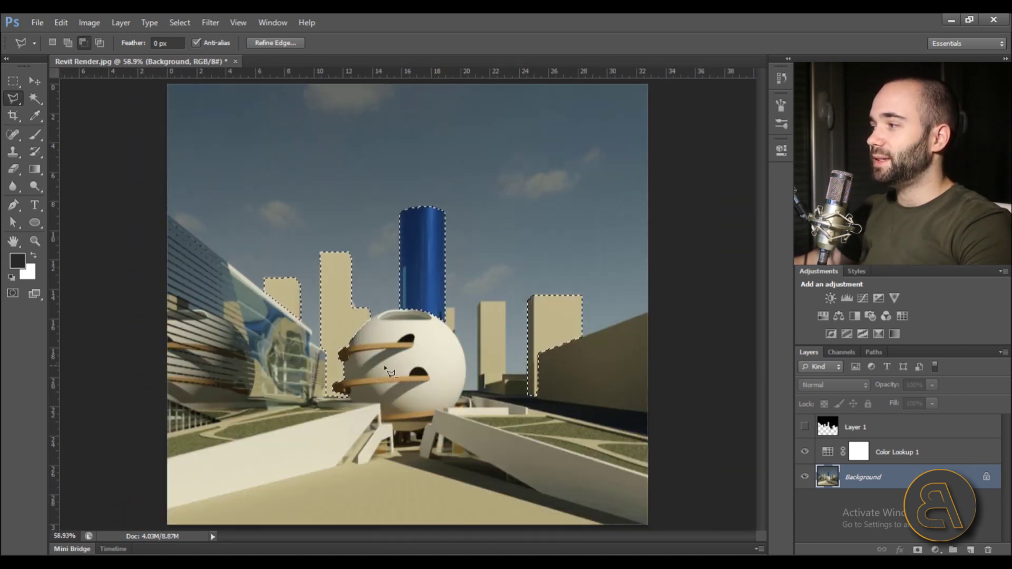
# Step: Activate and show Layer 1, switch to the Brush and set the foreground colour to grey 474747
pyautogui.click(861, 431)
pyautogui.click(805, 426)
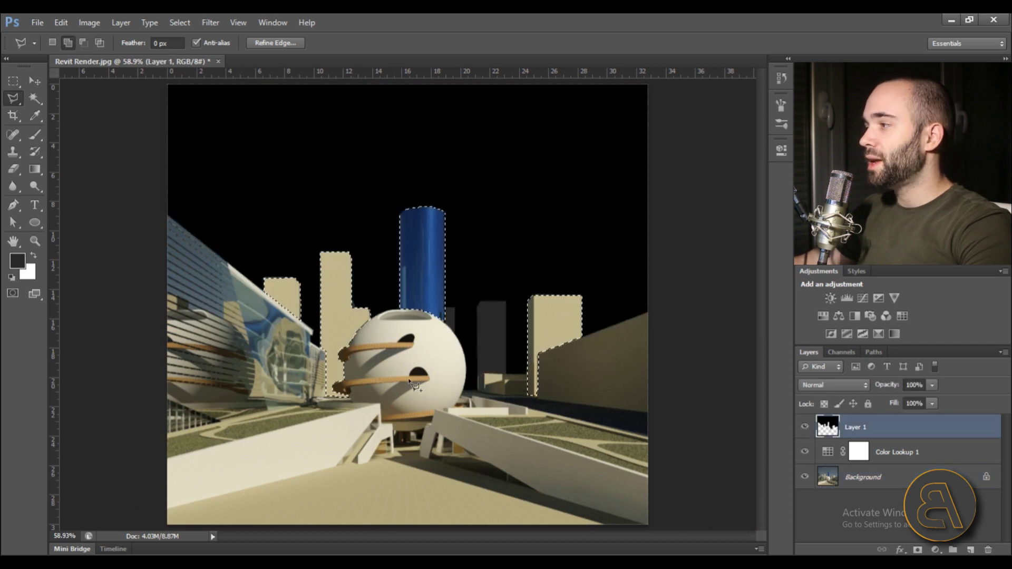
pyautogui.click(42, 135)
pyautogui.click(24, 265)
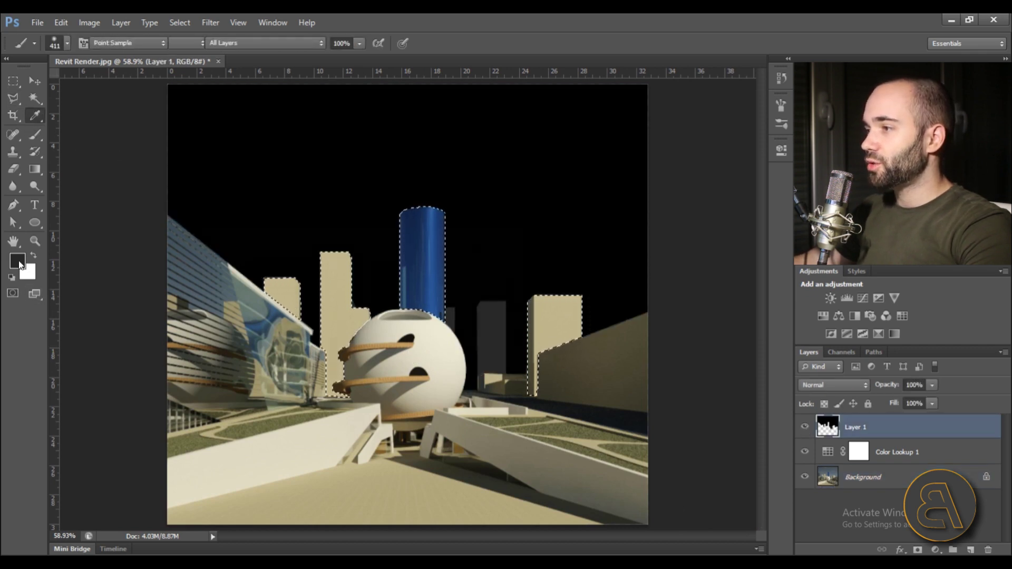
pyautogui.moveTo(177, 396); pyautogui.dragTo(169, 374)
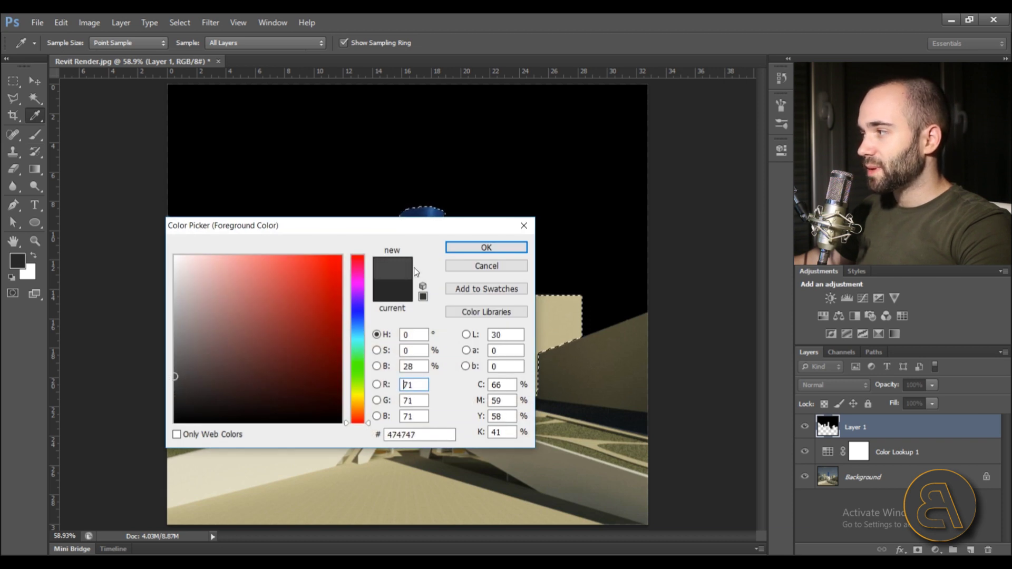
pyautogui.click(486, 247)
# Step: Paint the selected tower and beige buildings grey on Layer 1 with the Brush, and clear the selection
pyautogui.moveTo(525, 300)
pyautogui.mouseDown()
pyautogui.moveTo(563, 382)
pyautogui.moveTo(481, 429)
pyautogui.moveTo(623, 350)
pyautogui.moveTo(598, 273)
pyautogui.moveTo(377, 255)
pyautogui.moveTo(528, 237)
pyautogui.moveTo(485, 193)
pyautogui.mouseUp()
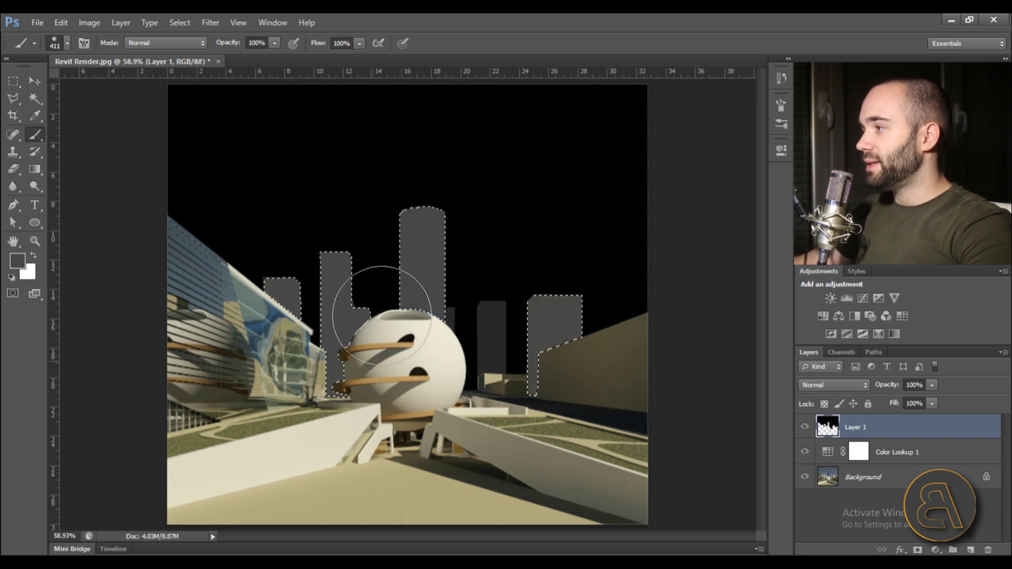
pyautogui.scroll(8, 493, 362)
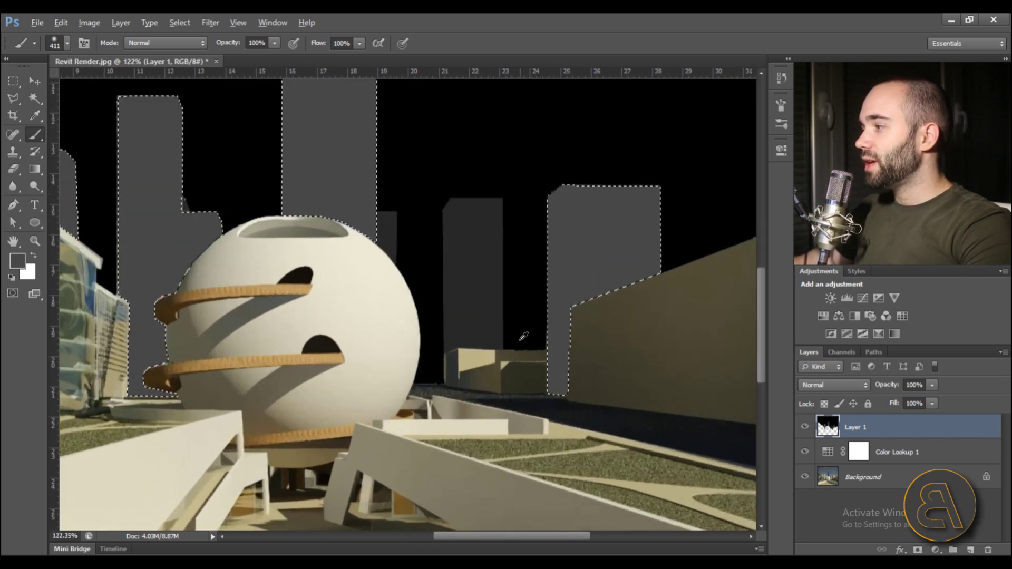
pyautogui.click(11, 84)
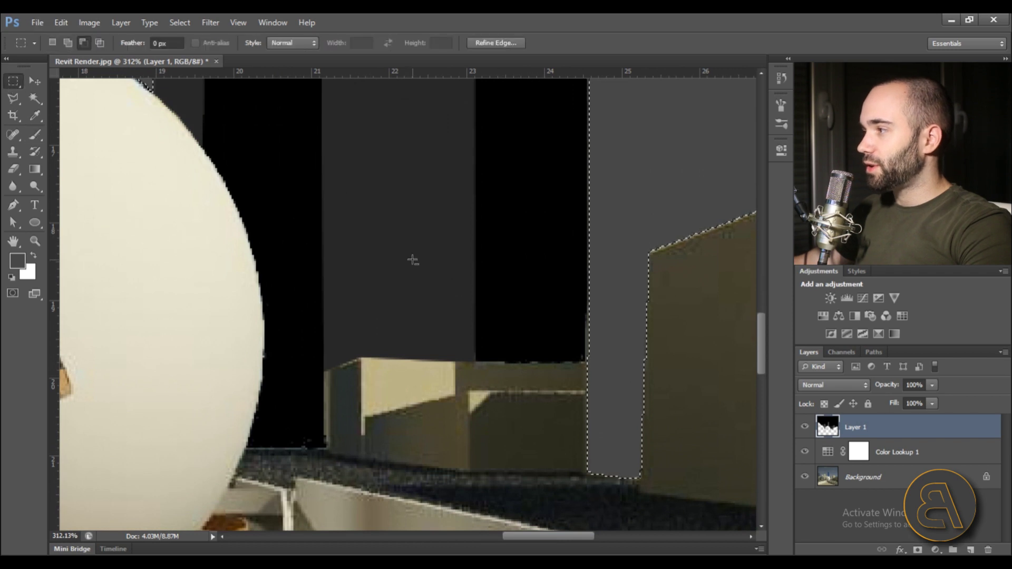
pyautogui.rightClick(340, 203)
pyautogui.click(368, 216)
pyautogui.scroll(1, 422, 433)
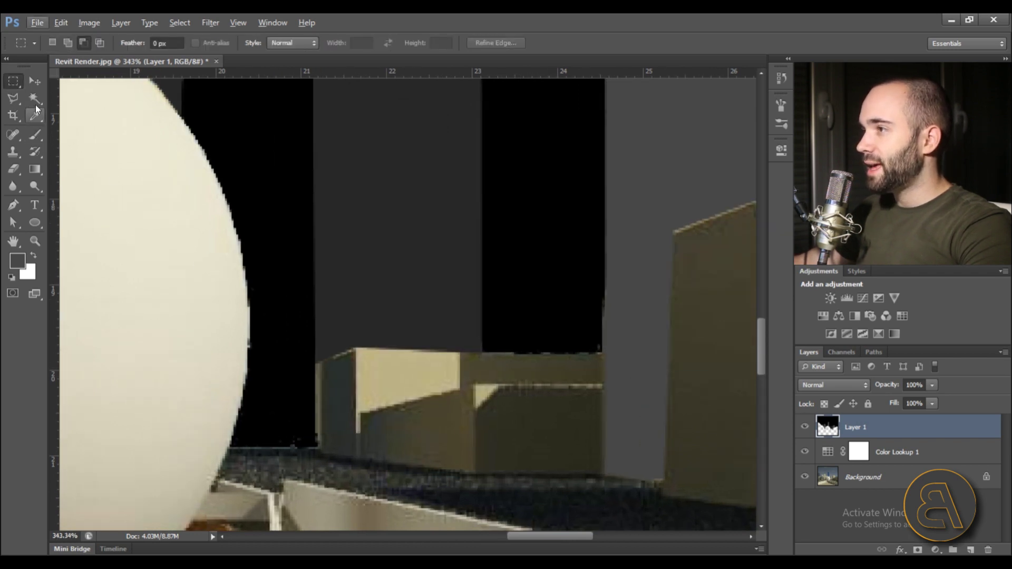
# Step: Select the low building at the foot of the dark grey tower with the Polygonal Lasso and activate the Brush
pyautogui.click(13, 98)
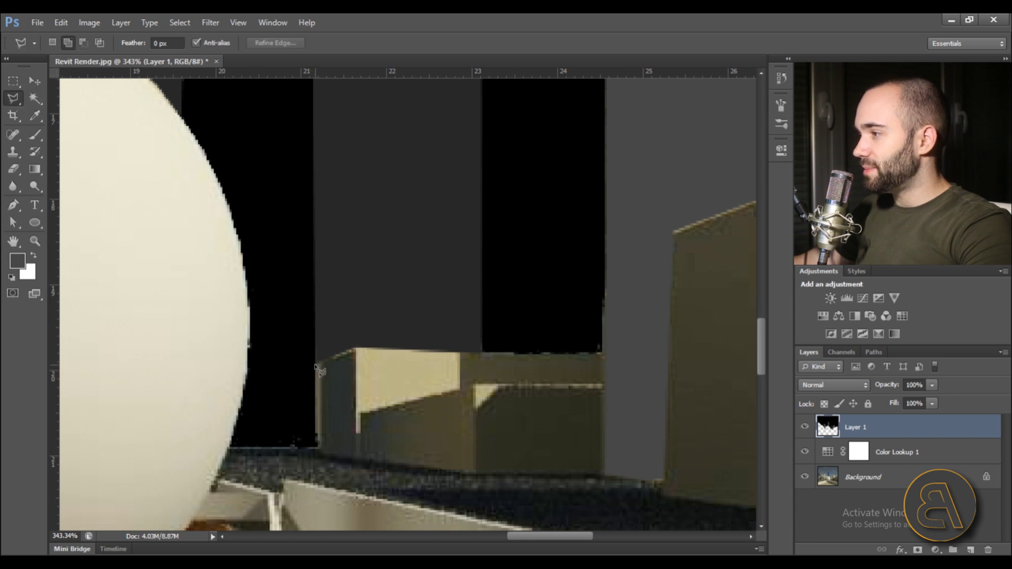
pyautogui.click(358, 348)
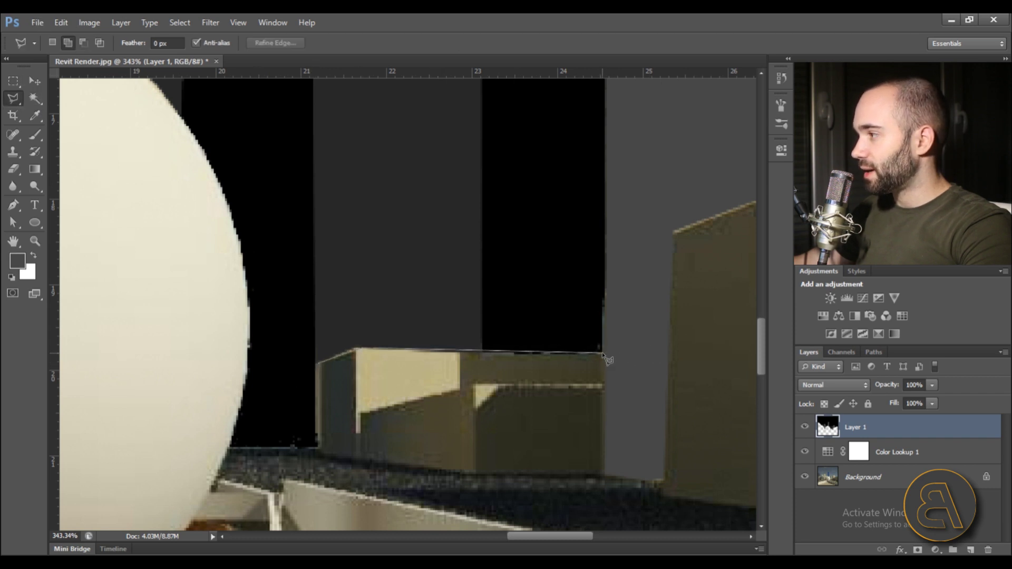
pyautogui.click(604, 476)
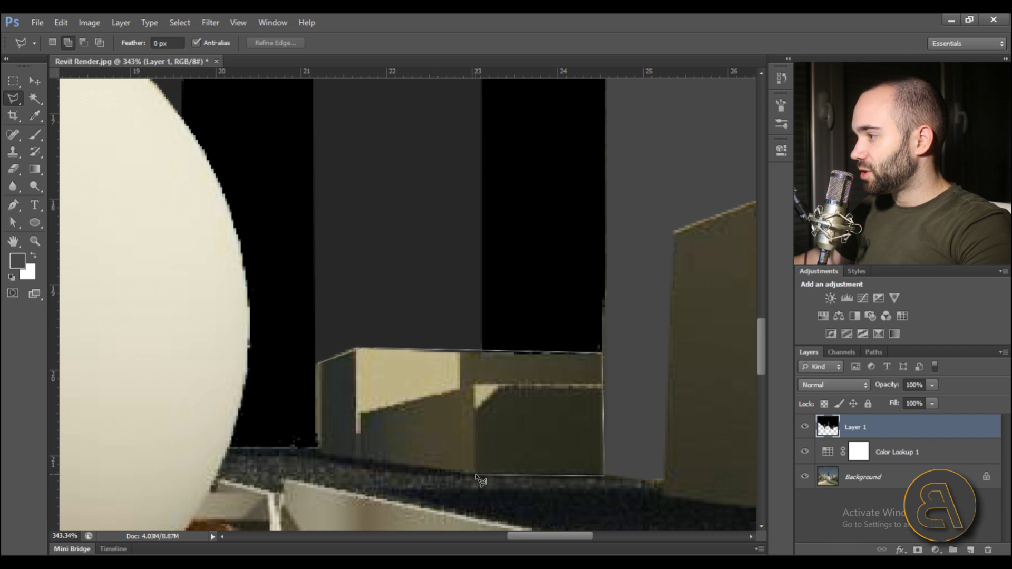
pyautogui.click(317, 365)
pyautogui.press('b')
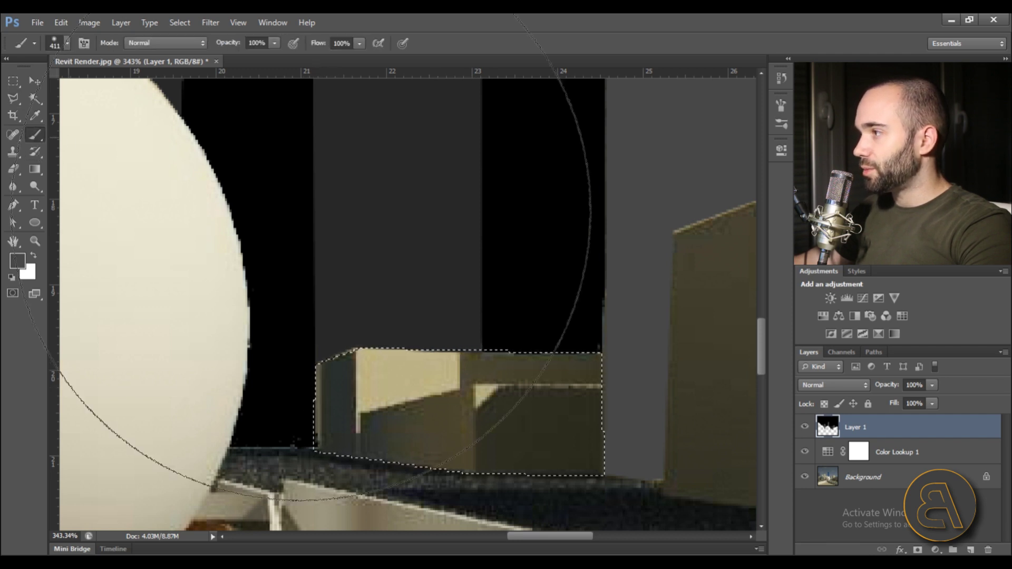
# Step: Set the foreground colour to grey 3c3c3c, paint the selected low building with the Brush on Layer 1, and clear the selection
pyautogui.keyDown('alt'); pyautogui.click(479, 324); pyautogui.keyUp('alt')
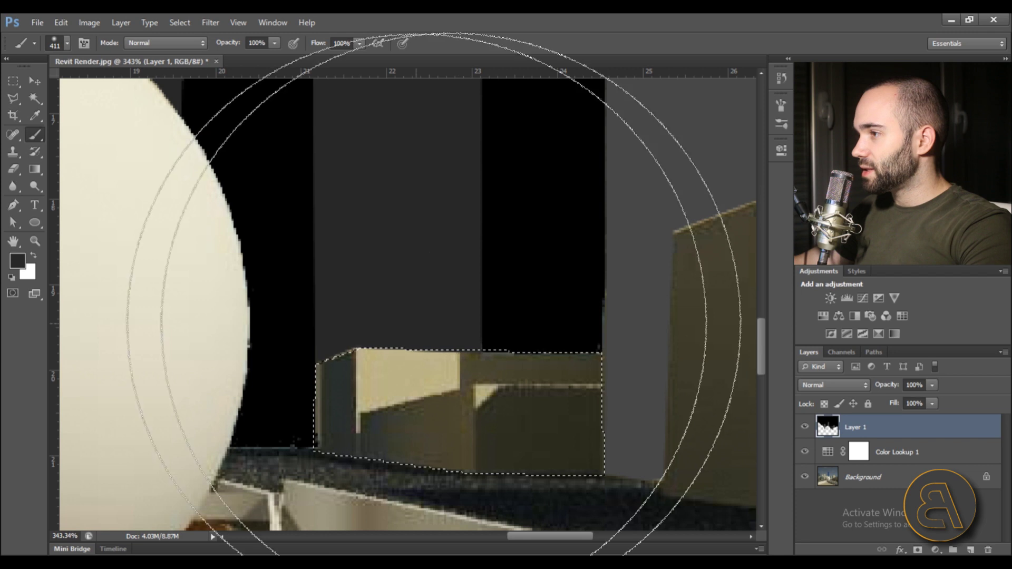
pyautogui.click(17, 260)
pyautogui.moveTo(180, 396); pyautogui.dragTo(174, 384)
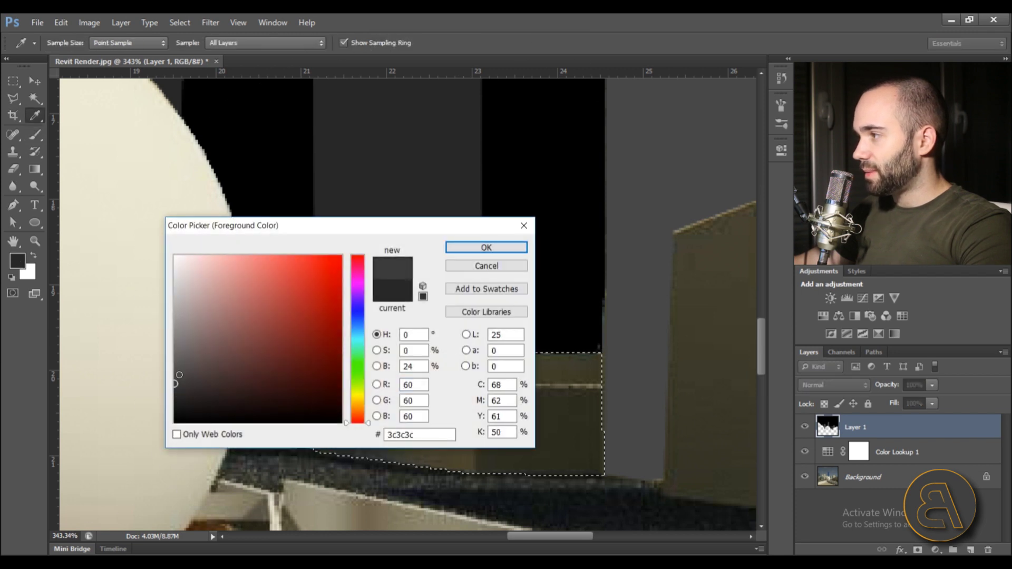
pyautogui.click(486, 247)
pyautogui.click(387, 393)
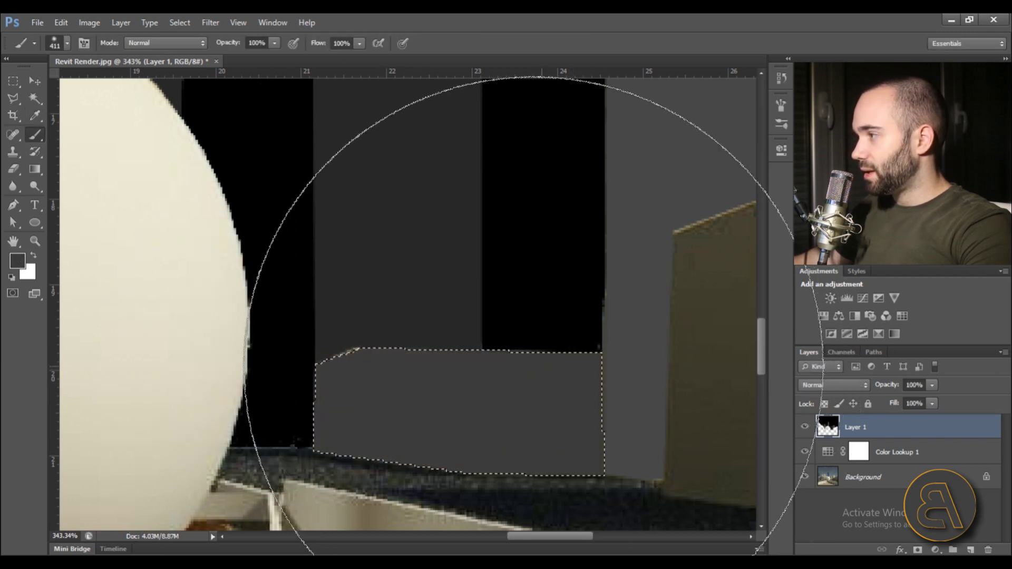
pyautogui.scroll(-6, 488, 311)
pyautogui.scroll(-1, 488, 311)
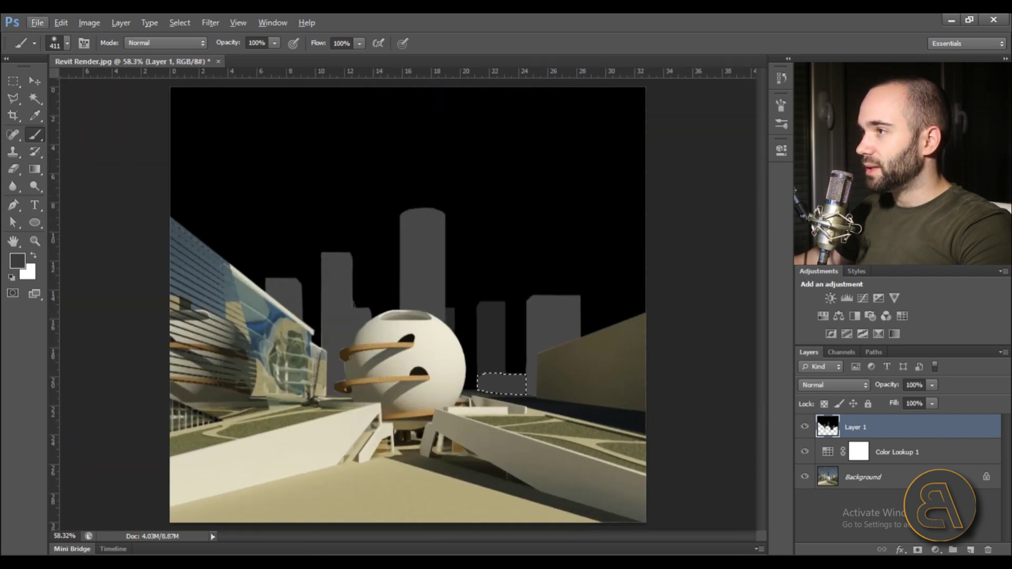
pyautogui.press('m')
pyautogui.rightClick(418, 245)
pyautogui.click(448, 248)
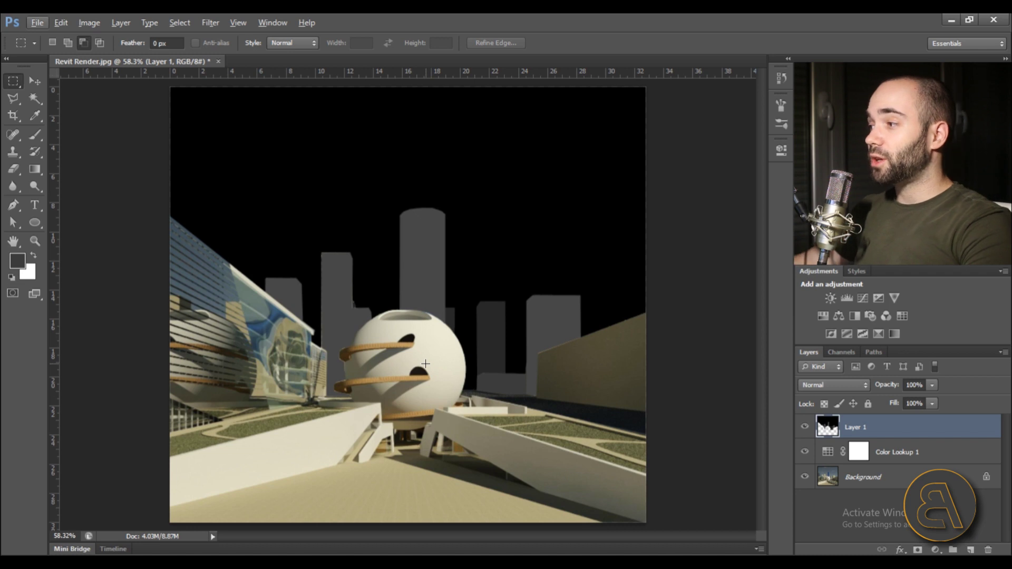
pyautogui.scroll(-1, 405, 394)
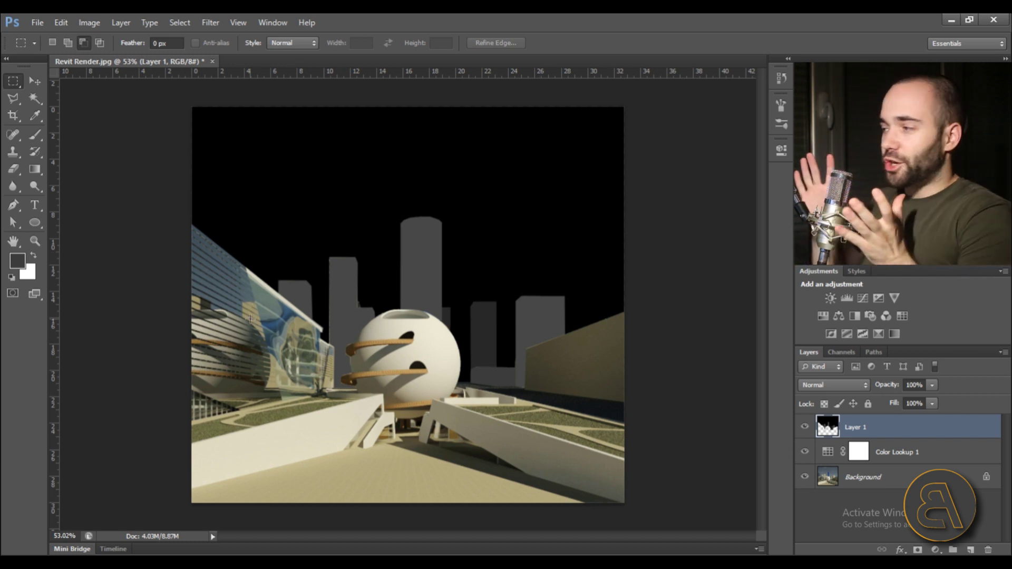
pyautogui.scroll(1, 503, 322)
pyautogui.scroll(5, 504, 322)
pyautogui.scroll(-4, 471, 294)
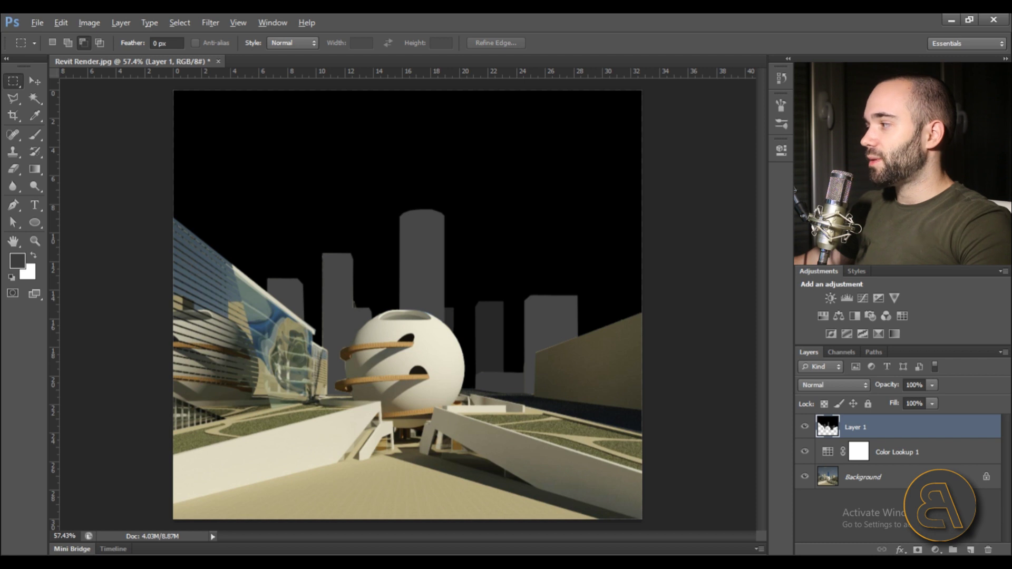
pyautogui.scroll(-1, 402, 332)
pyautogui.scroll(1, 402, 332)
pyautogui.scroll(-1, 464, 297)
pyautogui.scroll(1, 385, 418)
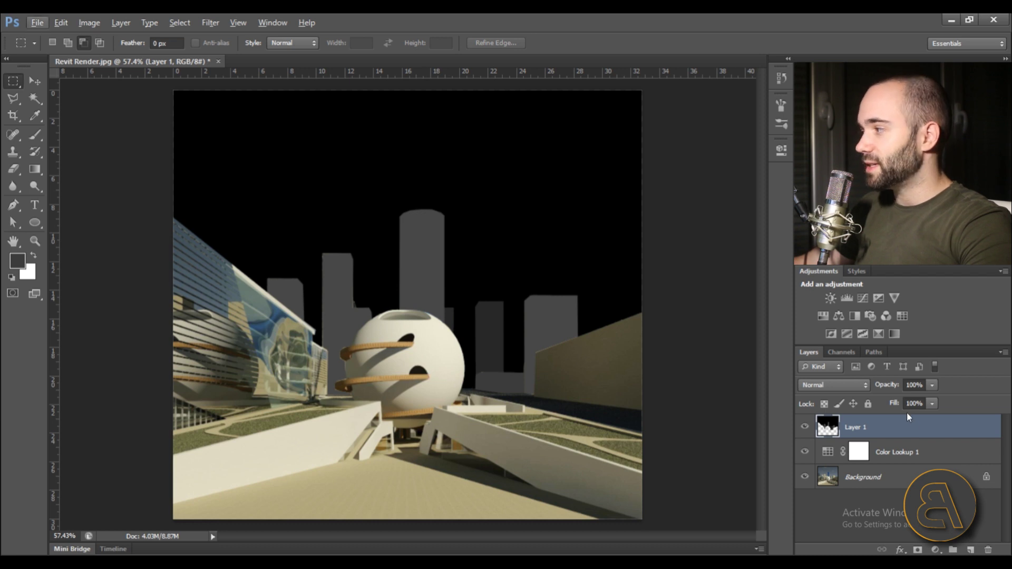
# Step: Select the unpainted foreground area of Layer 1 with the Magic Wand and subtract the sphere from it with the Polygonal Lasso
pyautogui.click(33, 102)
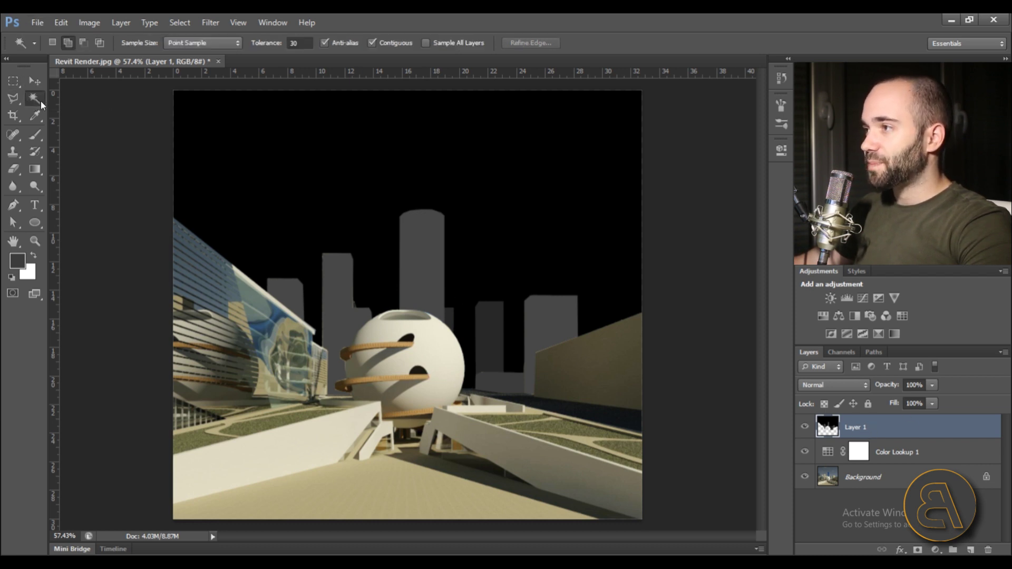
pyautogui.click(393, 478)
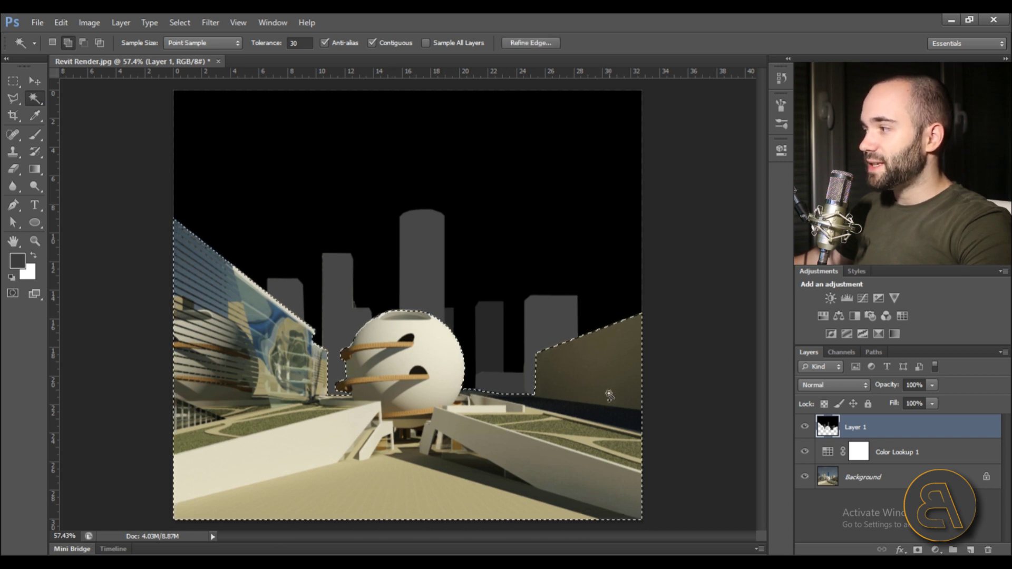
pyautogui.scroll(6, 369, 416)
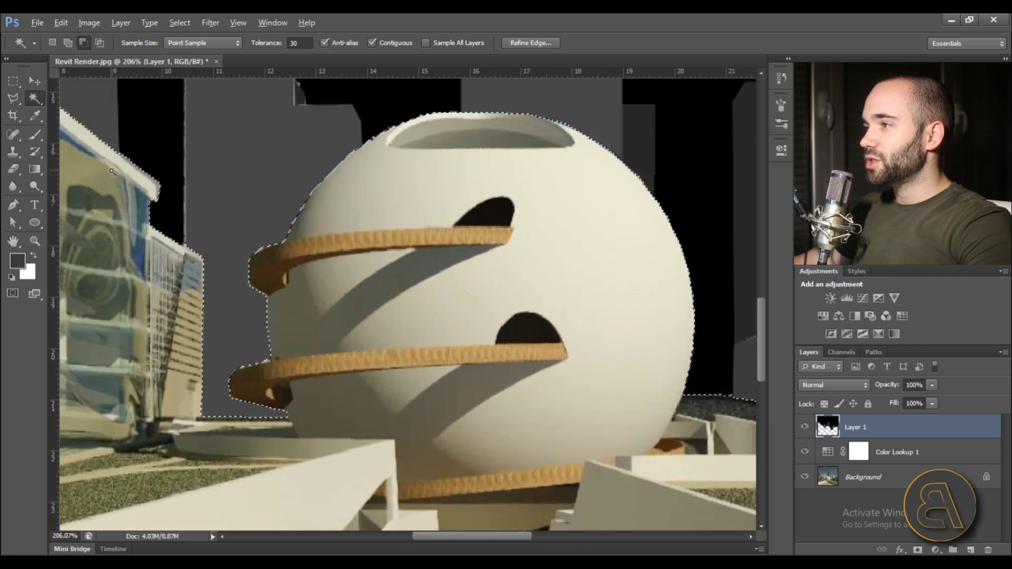
pyautogui.scroll(-2, 111, 174)
pyautogui.click(13, 98)
pyautogui.click(83, 43)
pyautogui.click(212, 137)
pyautogui.click(187, 335)
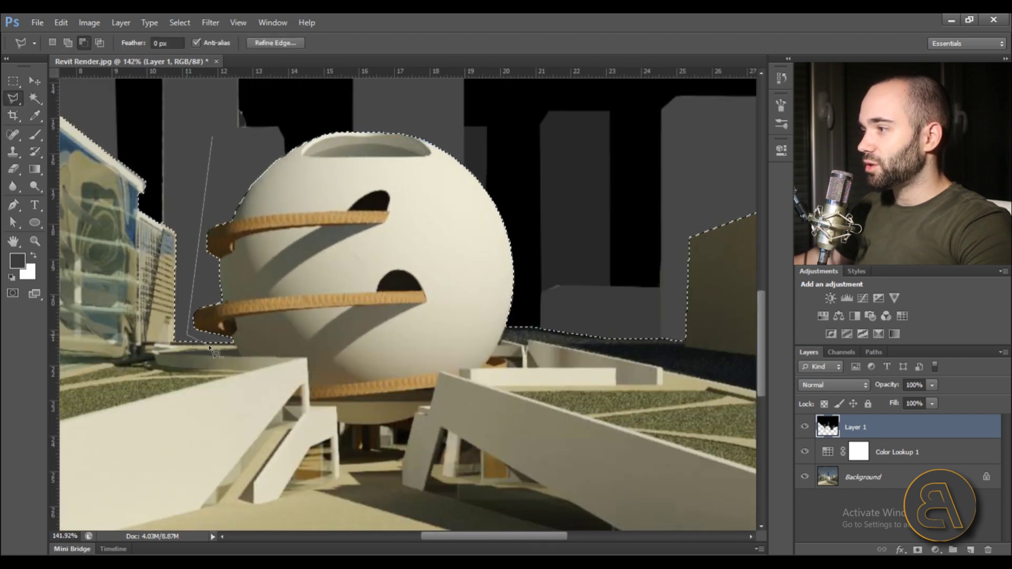
pyautogui.click(236, 343)
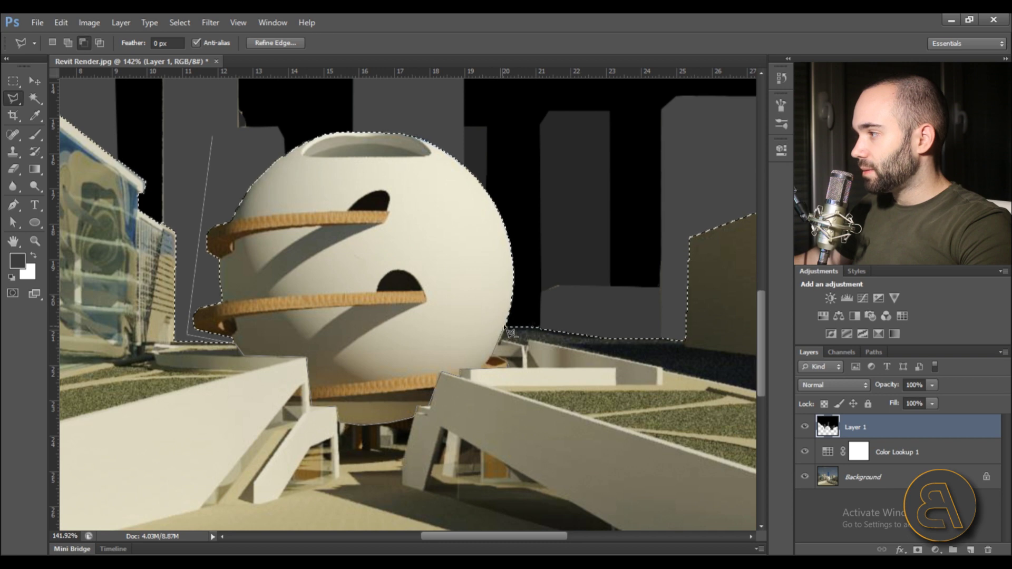
pyautogui.click(549, 270)
pyautogui.click(462, 120)
pyautogui.doubleClick(315, 110)
pyautogui.scroll(-5, 389, 410)
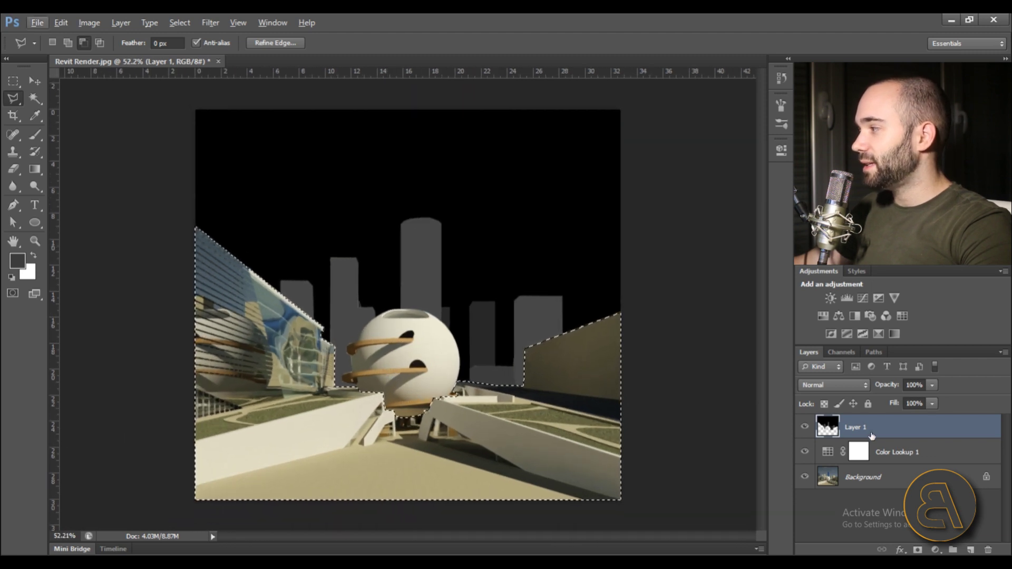
# Step: Set the Brush size to 2216 px and paint the selected foreground area white on Layer 1
pyautogui.scroll(-1, 55, 231)
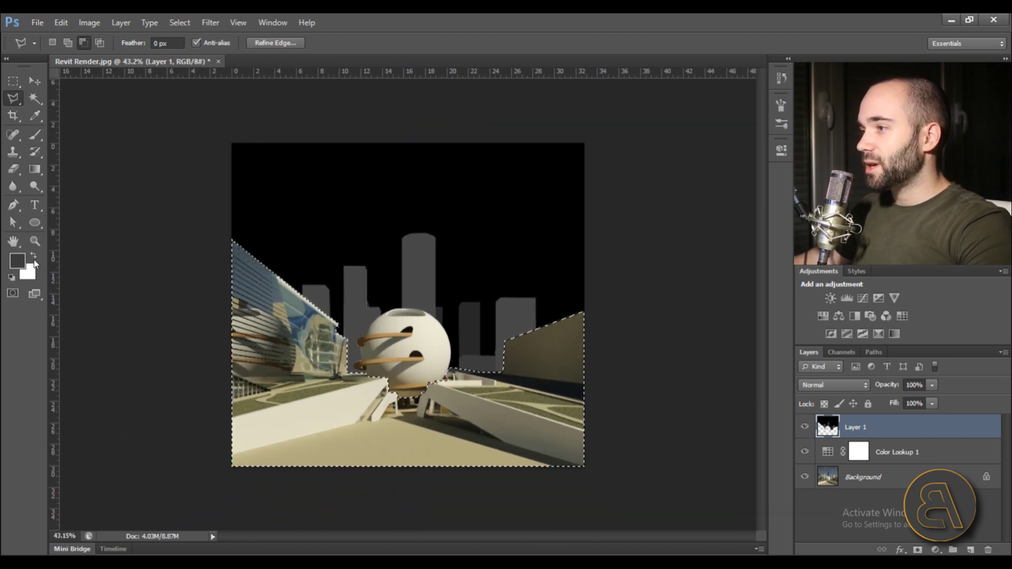
pyautogui.click(36, 129)
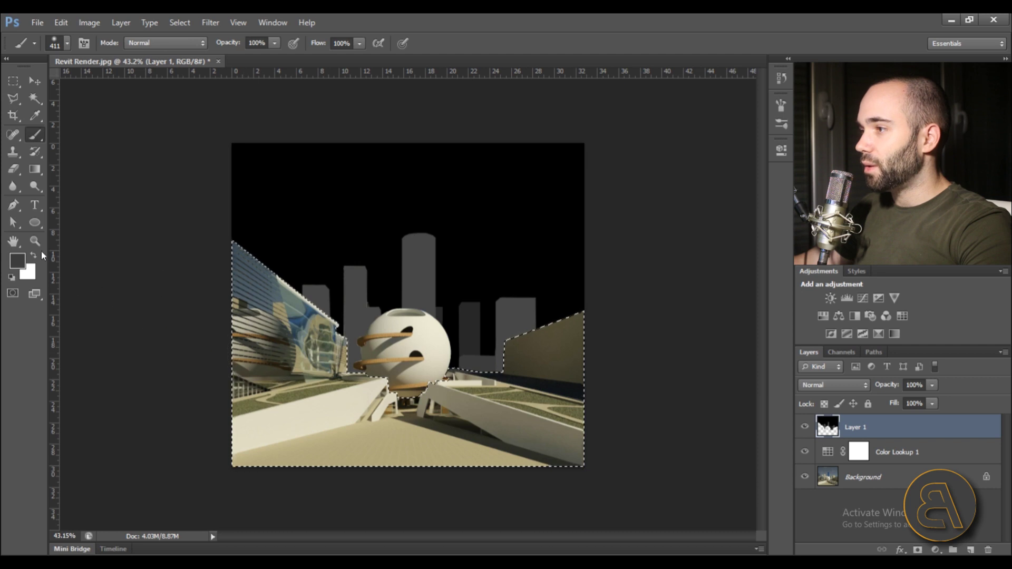
pyautogui.click(55, 43)
pyautogui.doubleClick(140, 84)
pyautogui.write('2216')
pyautogui.press('Return')
pyautogui.moveTo(263, 305)
pyautogui.mouseDown()
pyautogui.moveTo(303, 365)
pyautogui.moveTo(582, 363)
pyautogui.moveTo(579, 437)
pyautogui.mouseUp()
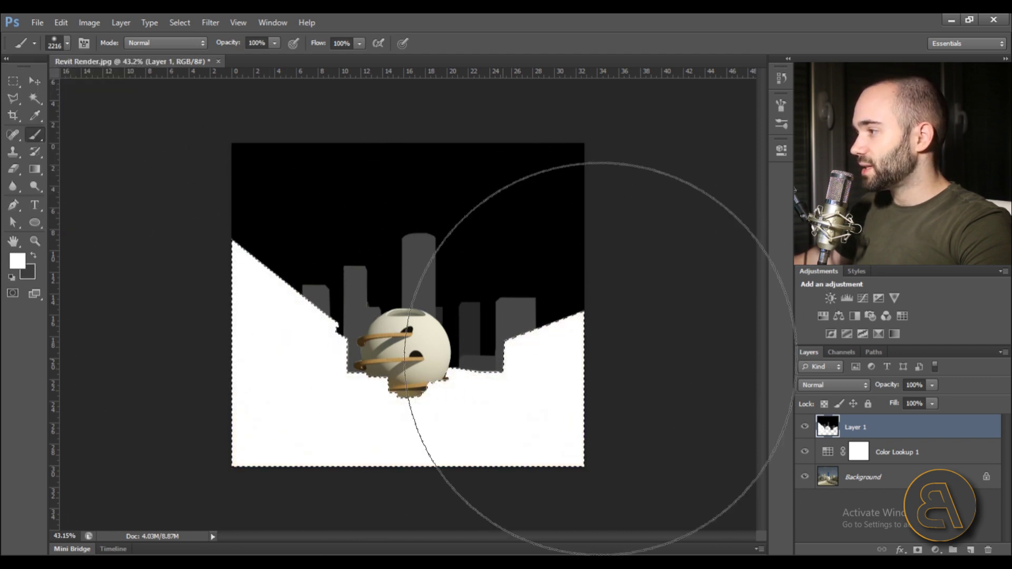
# Step: Set the foreground colour to grey 616161 and dab it over the sphere with the 2216 px Brush at 0% hardness to shade the white area's centre
pyautogui.click(21, 264)
pyautogui.moveTo(181, 375); pyautogui.dragTo(173, 365)
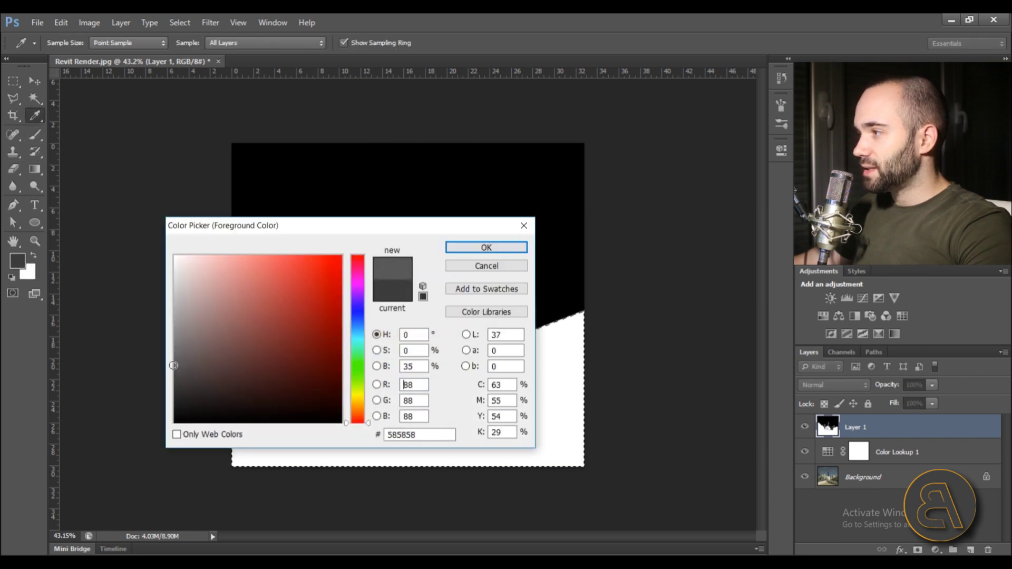
pyautogui.click(173, 359)
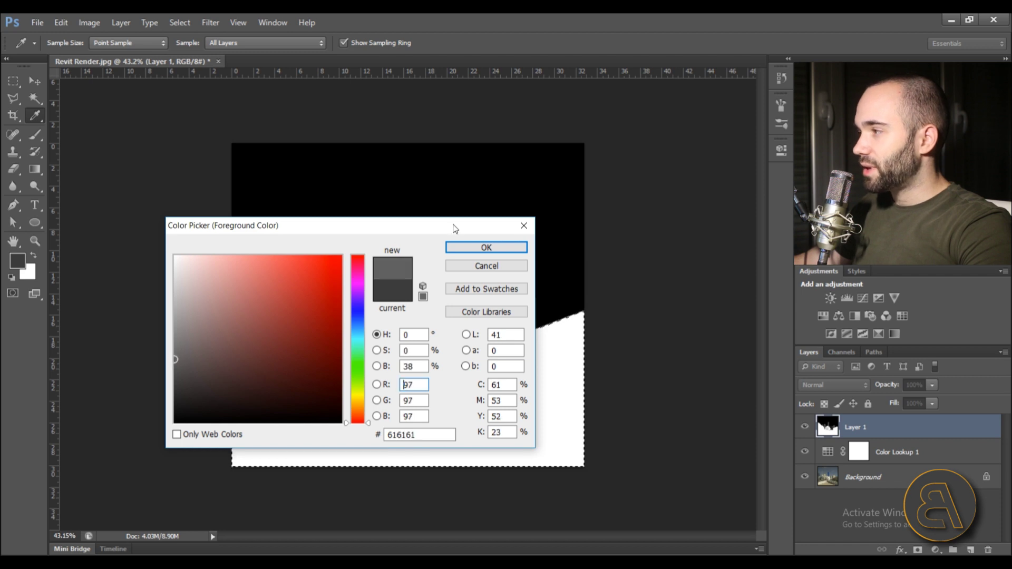
pyautogui.click(473, 248)
pyautogui.press('b')
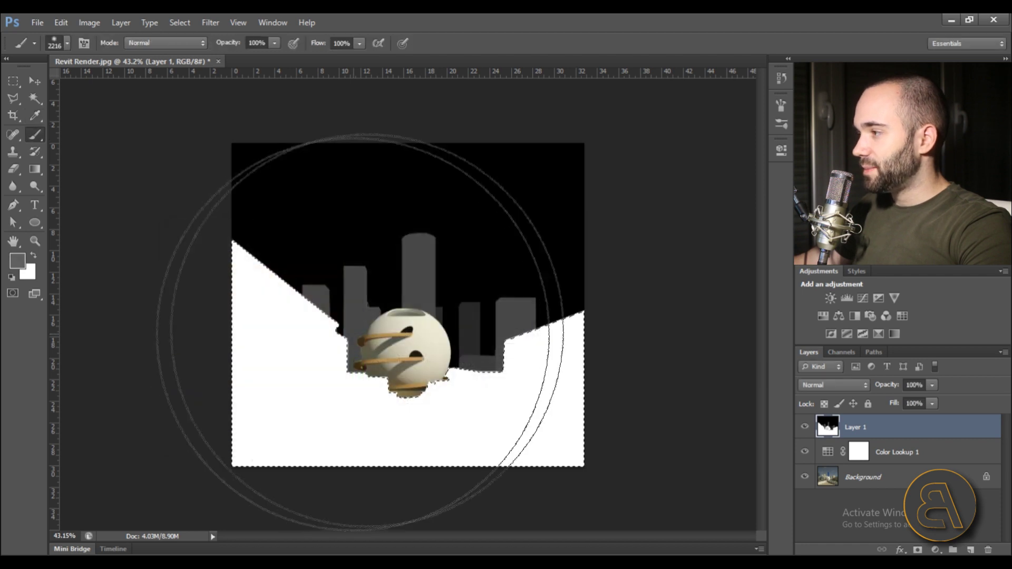
pyautogui.click(65, 45)
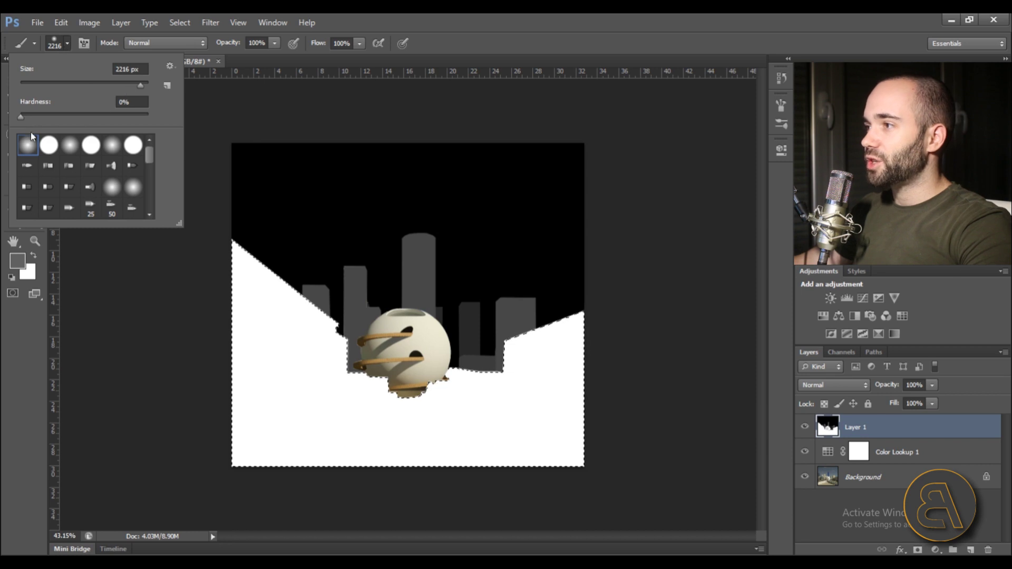
pyautogui.moveTo(20, 116); pyautogui.dragTo(12, 116)
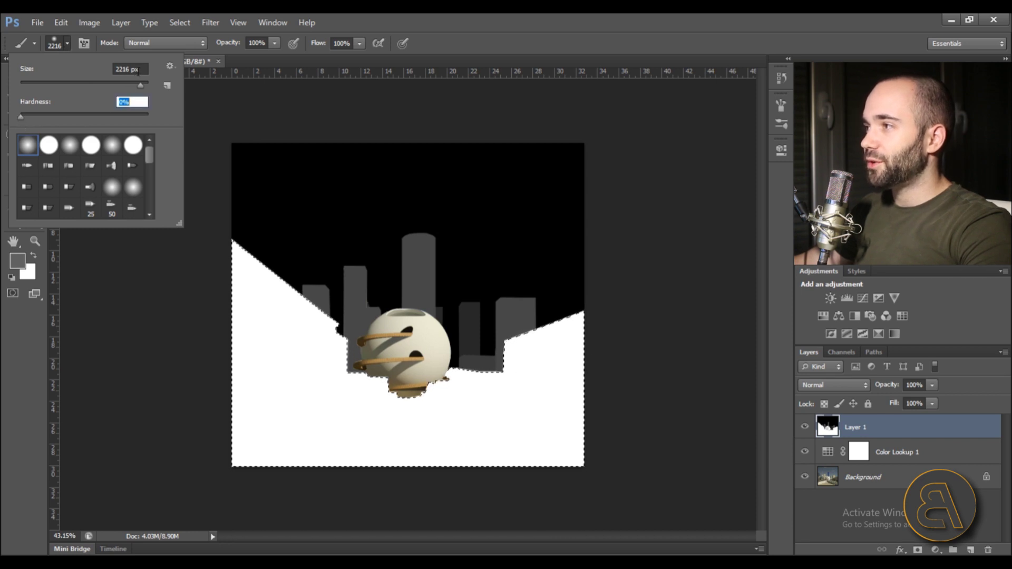
pyautogui.click(87, 70)
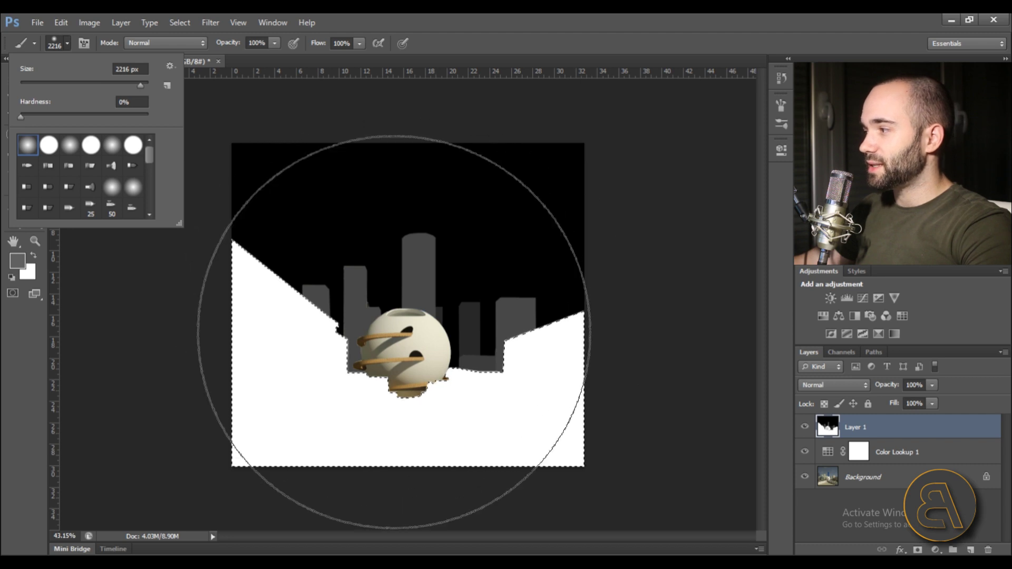
pyautogui.click(396, 337)
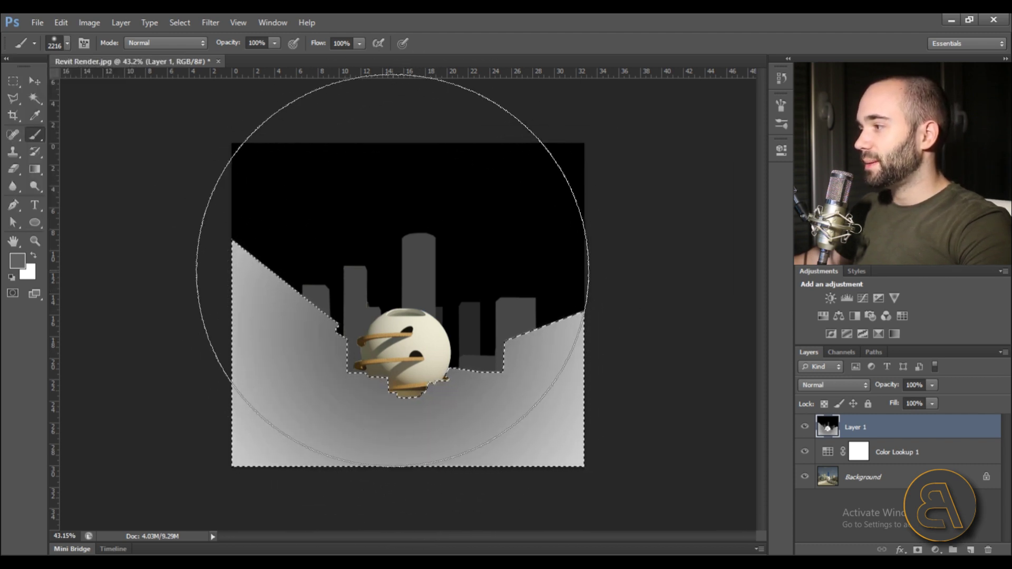
# Step: Reduce the Brush size to 1521 px and paint more grey around the sphere and over the left part of the selected area
pyautogui.click(67, 44)
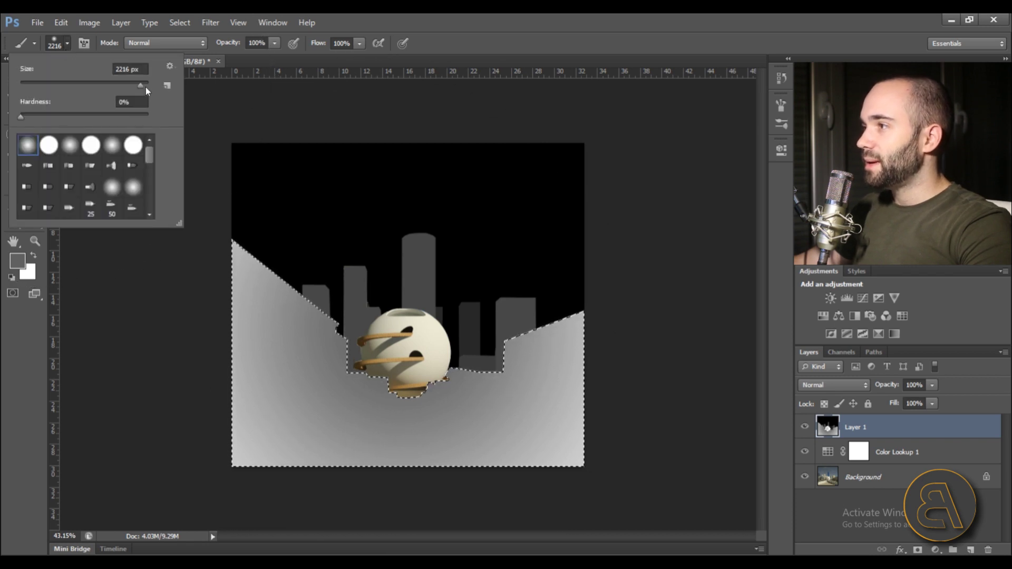
pyautogui.moveTo(139, 85); pyautogui.dragTo(136, 83)
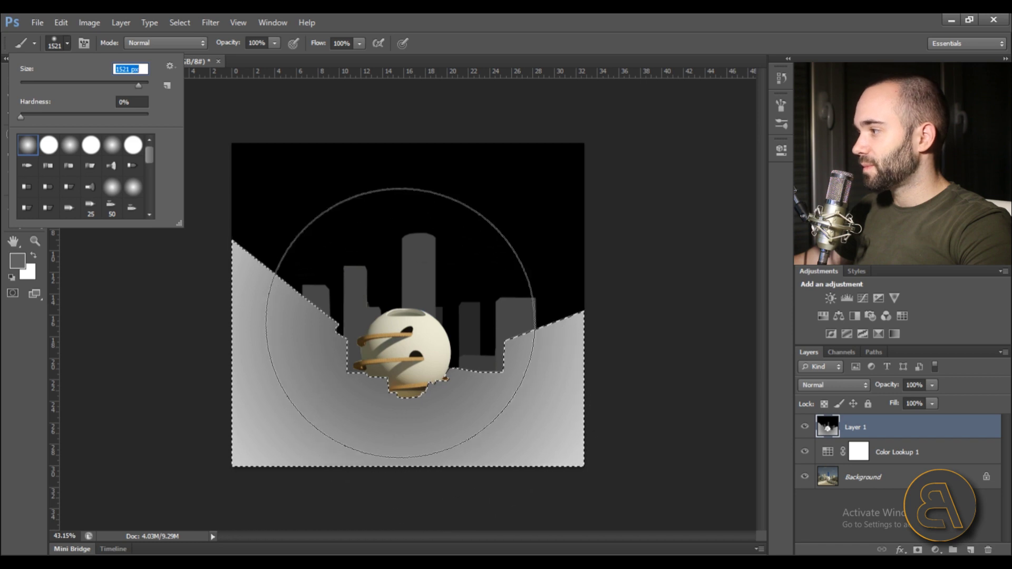
pyautogui.click(422, 316)
pyautogui.moveTo(419, 313)
pyautogui.mouseDown()
pyautogui.moveTo(397, 295)
pyautogui.moveTo(419, 287)
pyautogui.moveTo(294, 368)
pyautogui.mouseUp()
# Step: Repaint the outer edges of the selected area white with the soft Brush, and darken its centre around the sphere again with grey
pyautogui.press('x')
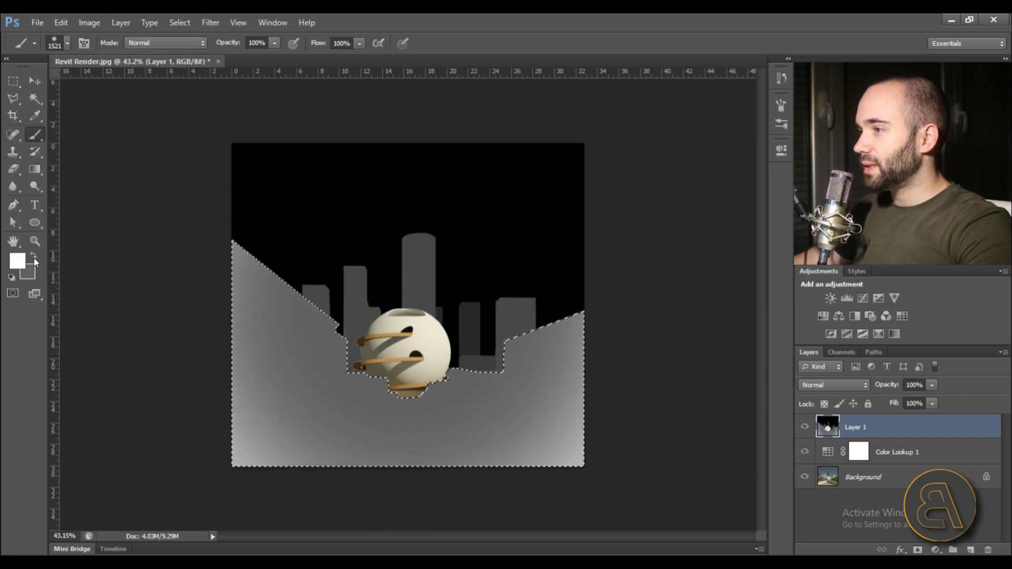
pyautogui.scroll(-2, 407, 306)
pyautogui.moveTo(196, 244)
pyautogui.mouseDown()
pyautogui.moveTo(197, 497)
pyautogui.moveTo(203, 191)
pyautogui.mouseUp()
pyautogui.moveTo(327, 506)
pyautogui.mouseDown()
pyautogui.moveTo(655, 479)
pyautogui.moveTo(633, 253)
pyautogui.moveTo(606, 279)
pyautogui.mouseUp()
pyautogui.click(32, 259)
pyautogui.moveTo(406, 303)
pyautogui.mouseDown()
pyautogui.moveTo(398, 307)
pyautogui.moveTo(409, 289)
pyautogui.moveTo(385, 298)
pyautogui.mouseUp()
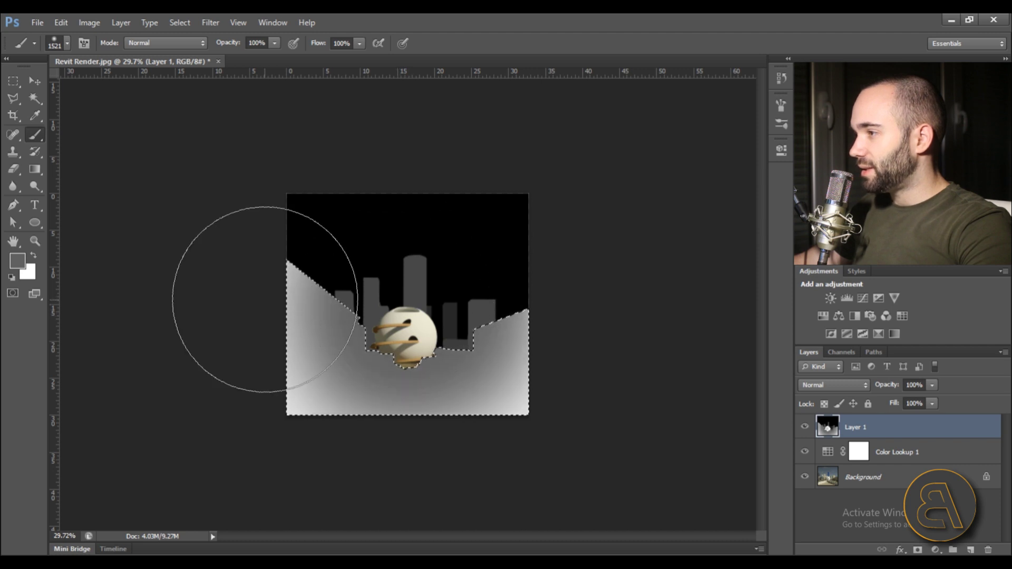
# Step: Set the foreground colour to grey 5b5b5b and the Brush size to 1057 px, and darken the selected area close around the sphere
pyautogui.click(15, 261)
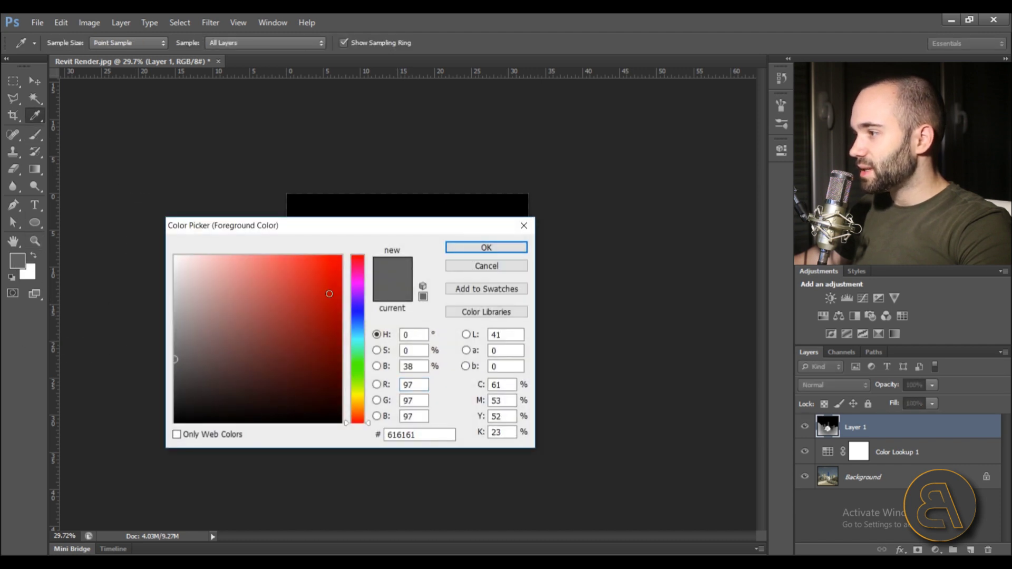
pyautogui.click(173, 363)
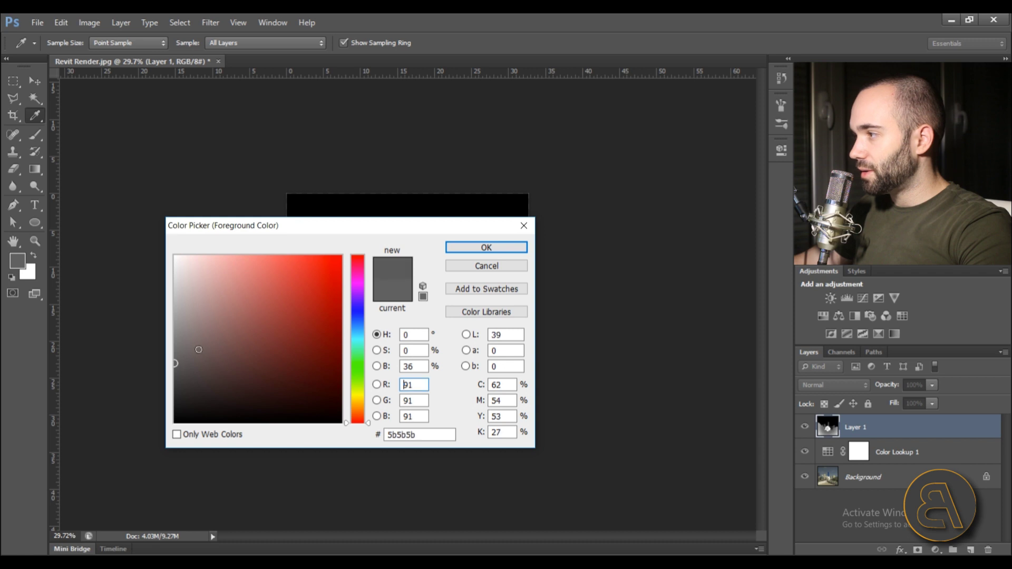
pyautogui.click(519, 246)
pyautogui.scroll(4, 436, 352)
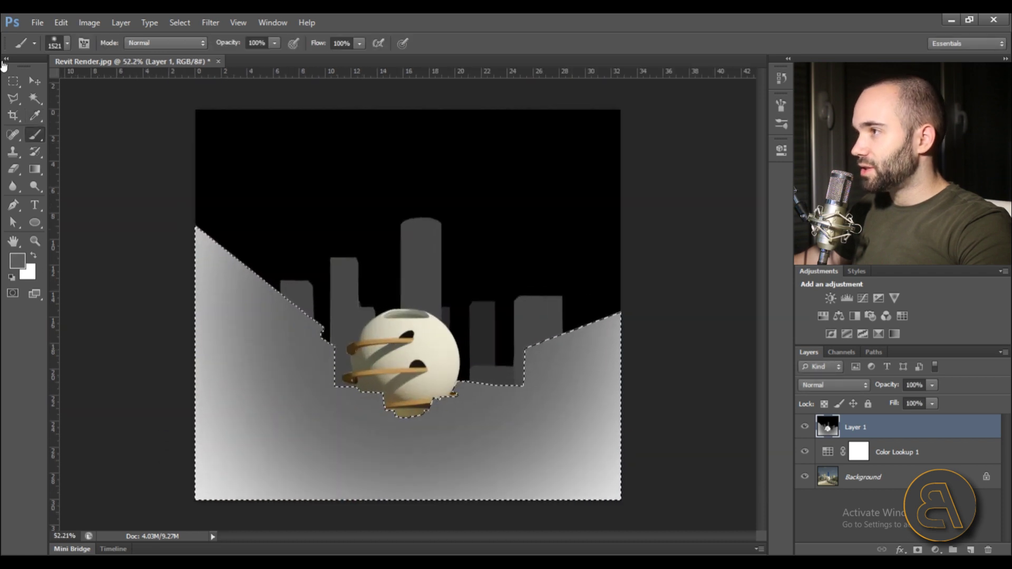
pyautogui.click(62, 48)
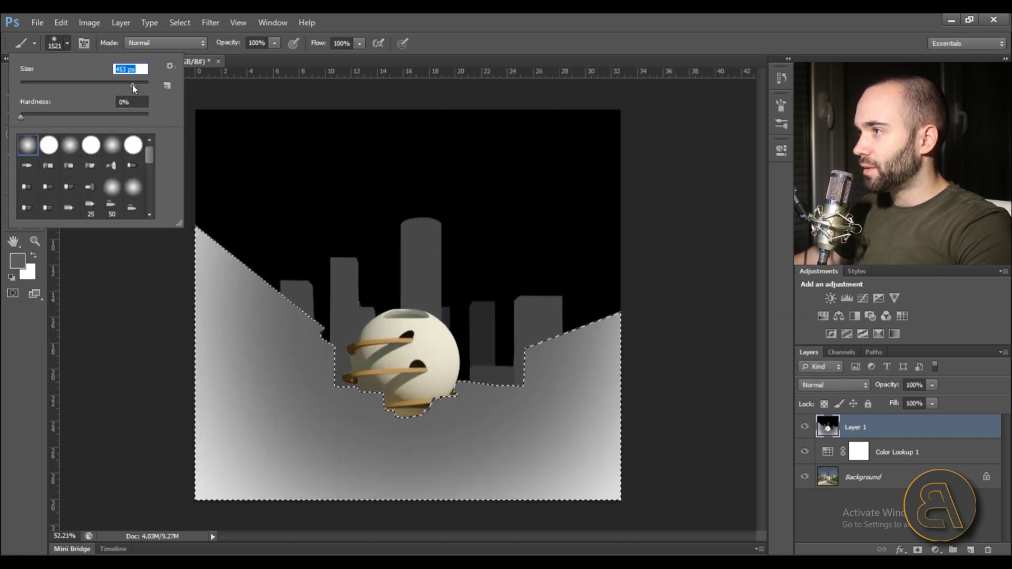
pyautogui.moveTo(131, 83); pyautogui.dragTo(137, 85)
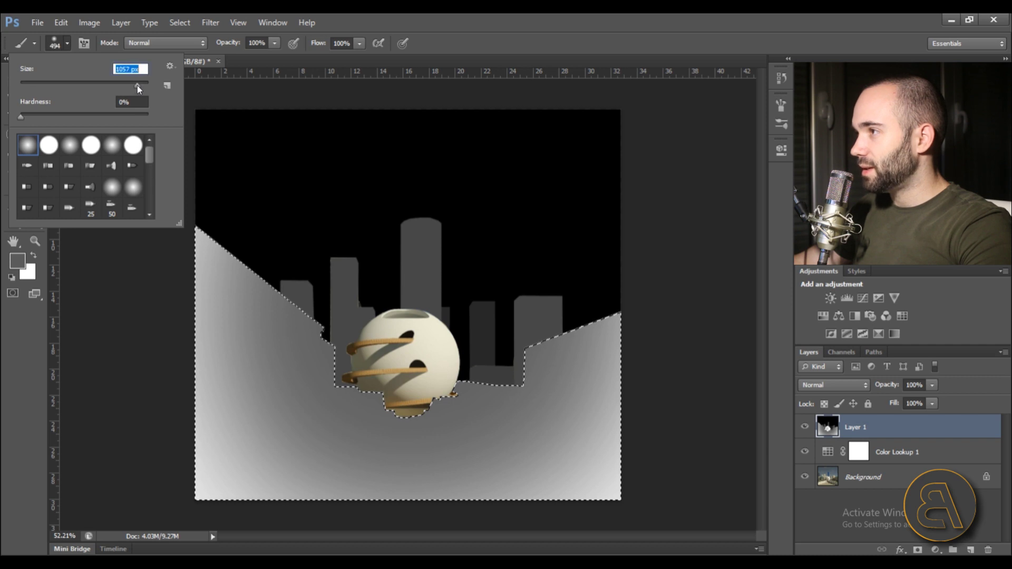
pyautogui.click(406, 317)
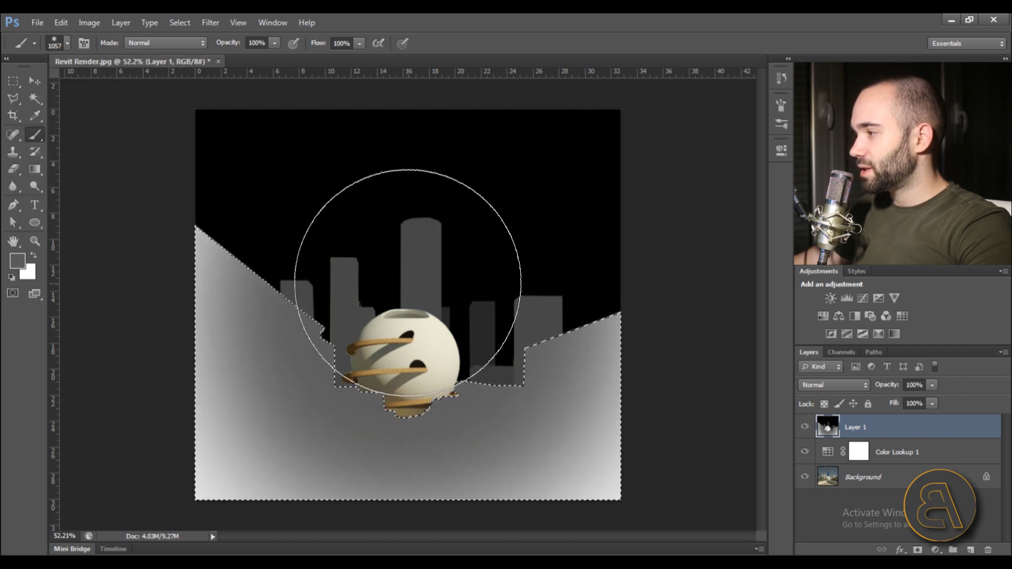
pyautogui.scroll(3, 474, 374)
pyautogui.scroll(3, 498, 375)
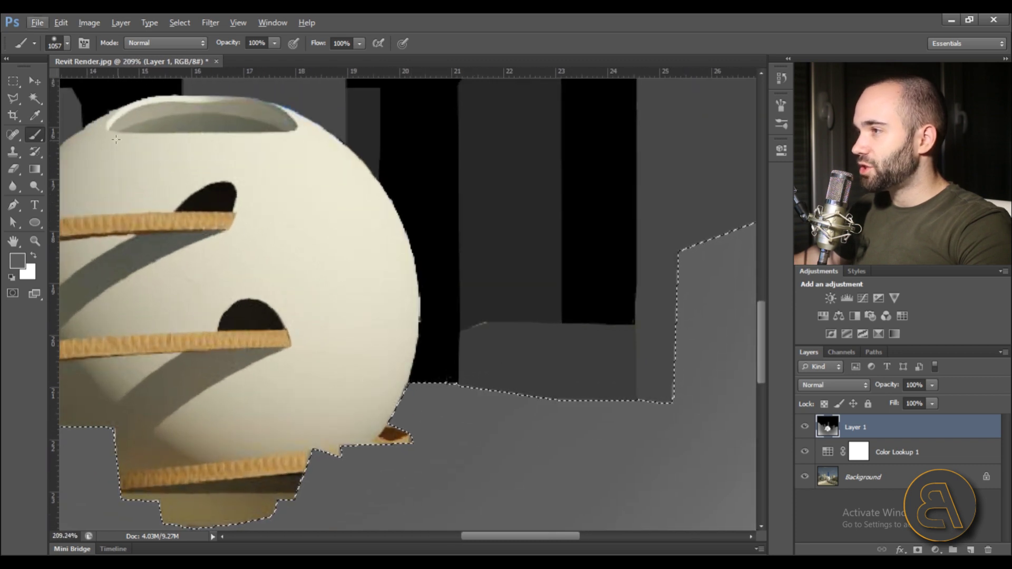
# Step: Set the Brush size to 360 px and the foreground colour to grey 484848 for darkening the selected area close to the sphere
pyautogui.click(68, 44)
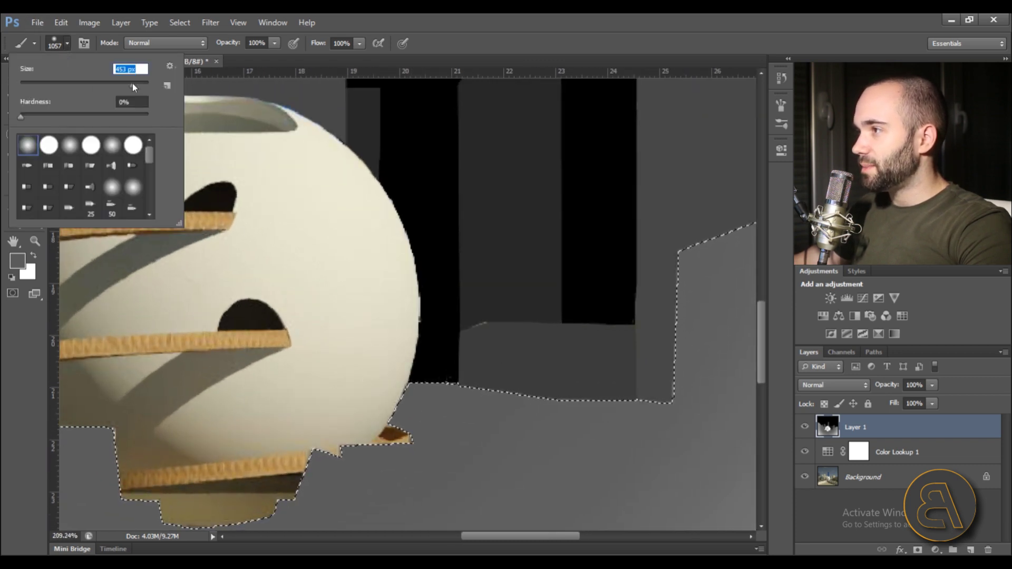
pyautogui.click(18, 260)
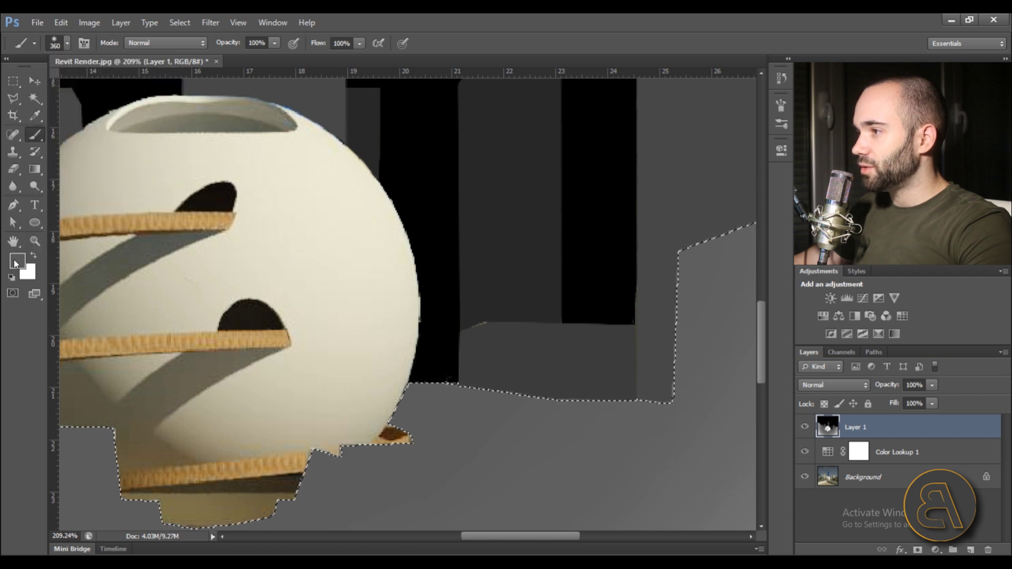
pyautogui.moveTo(176, 363); pyautogui.dragTo(178, 372)
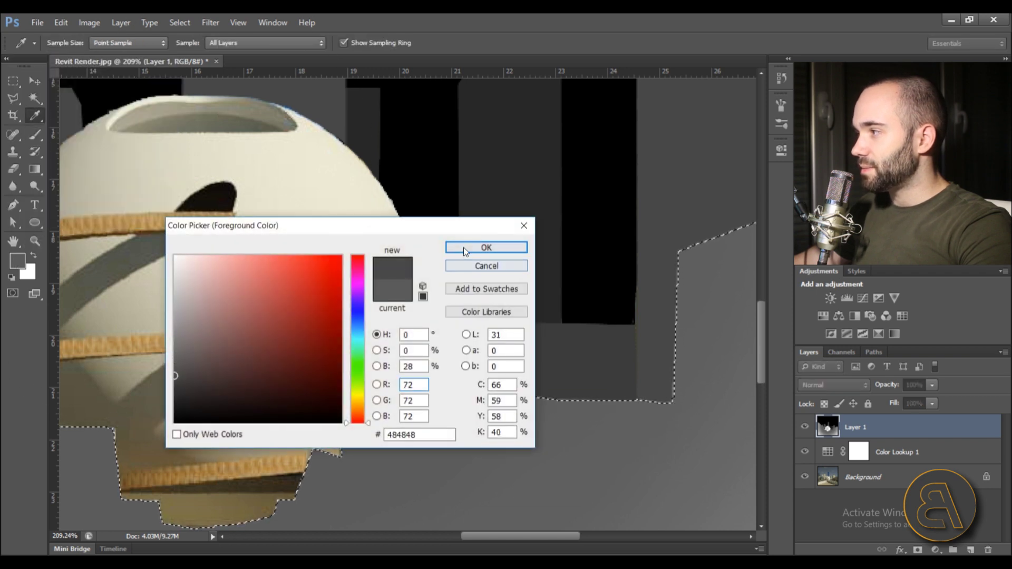
pyautogui.click(463, 248)
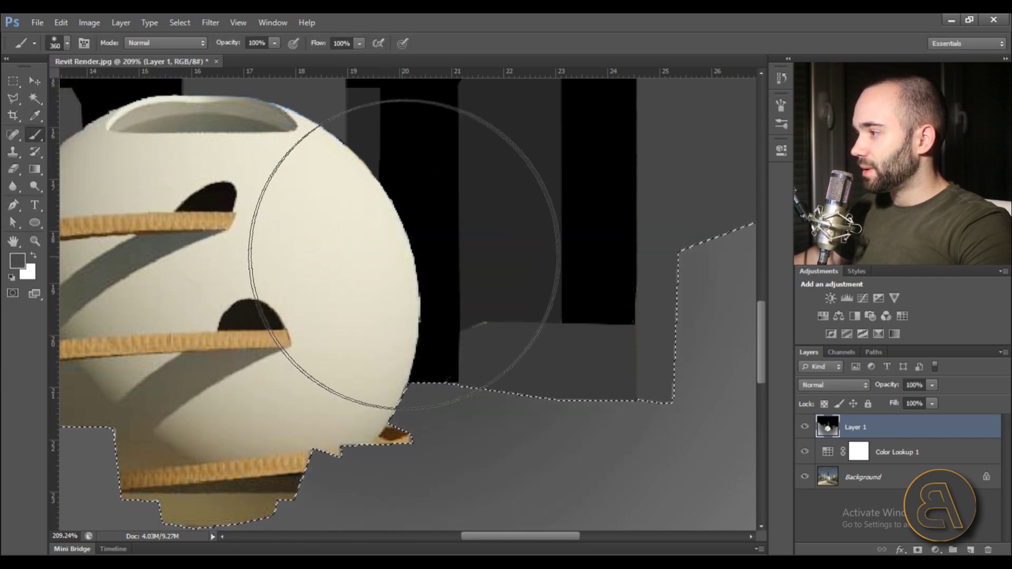
pyautogui.scroll(-3, 538, 253)
pyautogui.scroll(2, 537, 253)
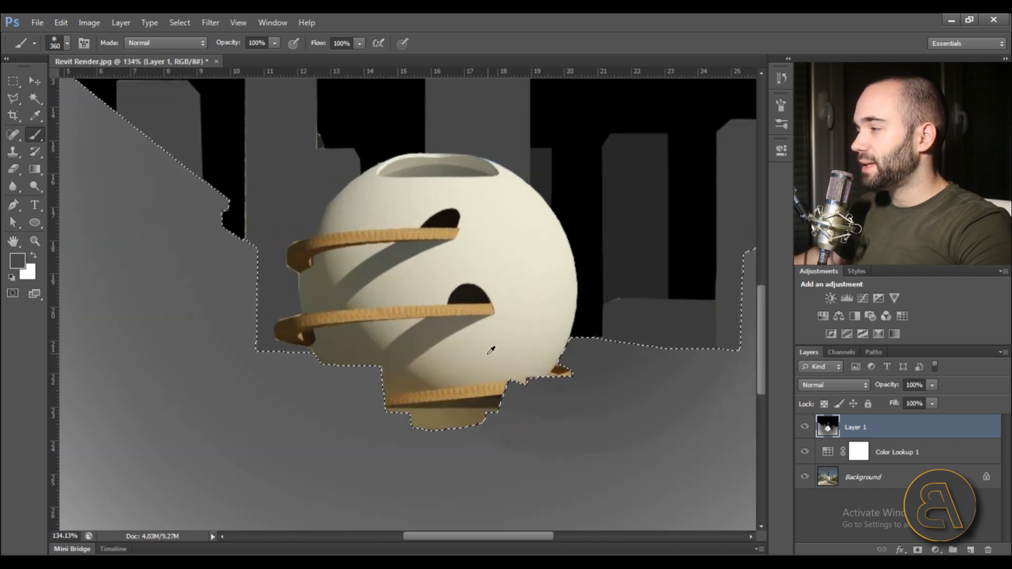
pyautogui.scroll(-3, 490, 349)
pyautogui.scroll(3, 449, 262)
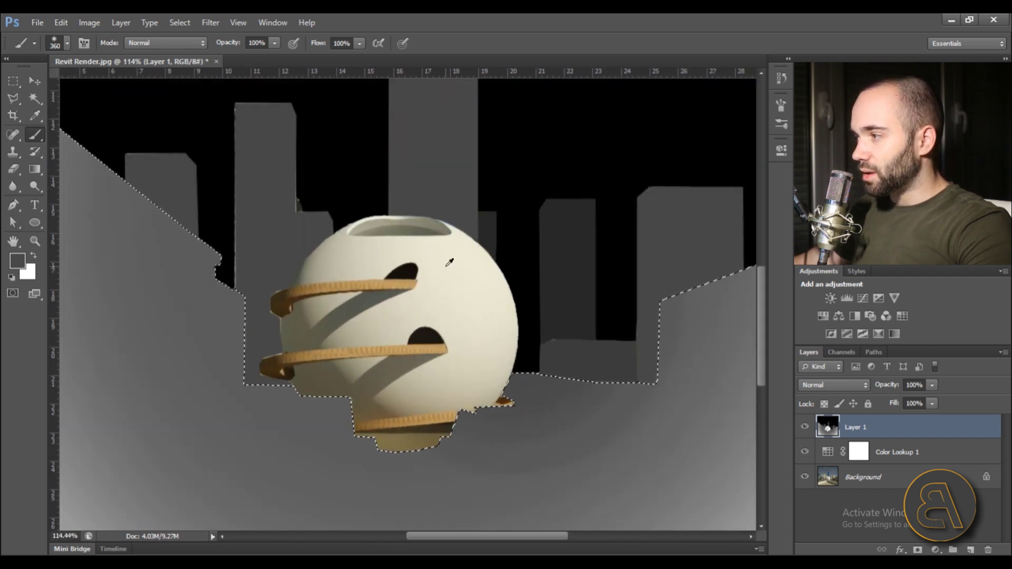
pyautogui.scroll(-3, 450, 262)
pyautogui.scroll(3, 380, 378)
pyautogui.scroll(-1, 379, 377)
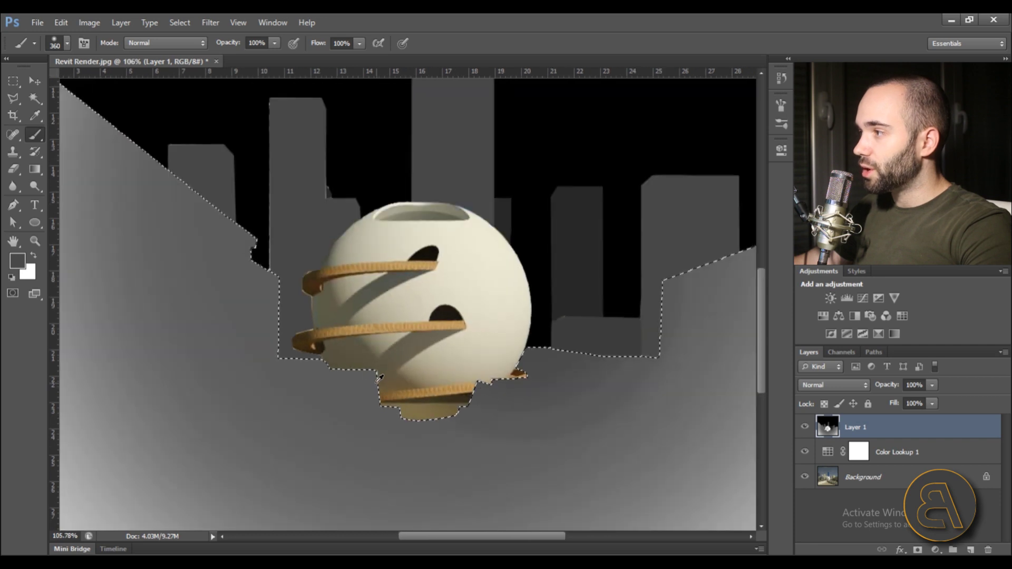
pyautogui.scroll(-2, 381, 377)
pyautogui.scroll(2, 411, 343)
pyautogui.scroll(-3, 436, 312)
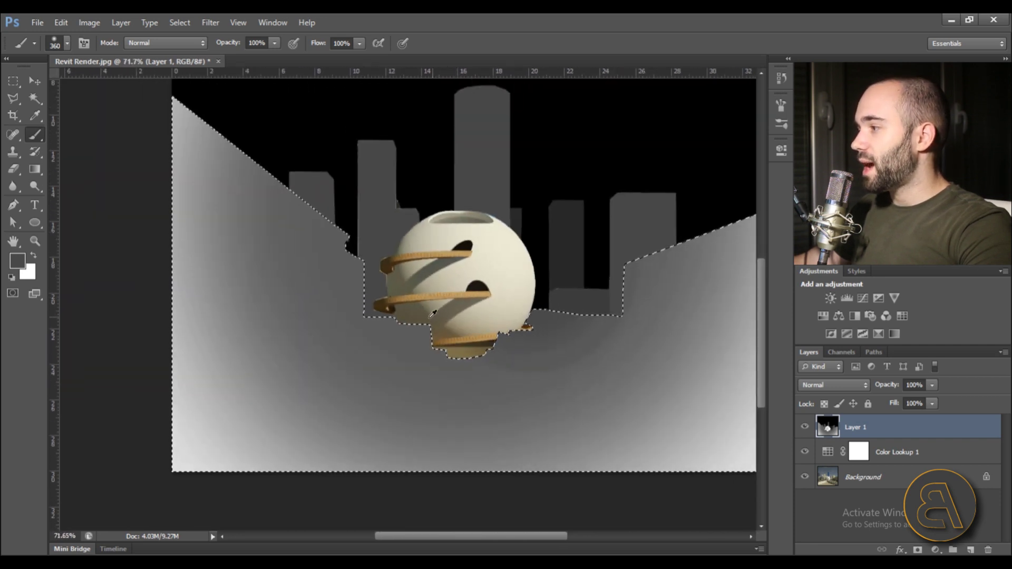
# Step: Swap the foreground colour to white, set the Brush size to 825 px, and brighten the outer edges of the selected area
pyautogui.scroll(-2, 436, 312)
pyautogui.click(33, 256)
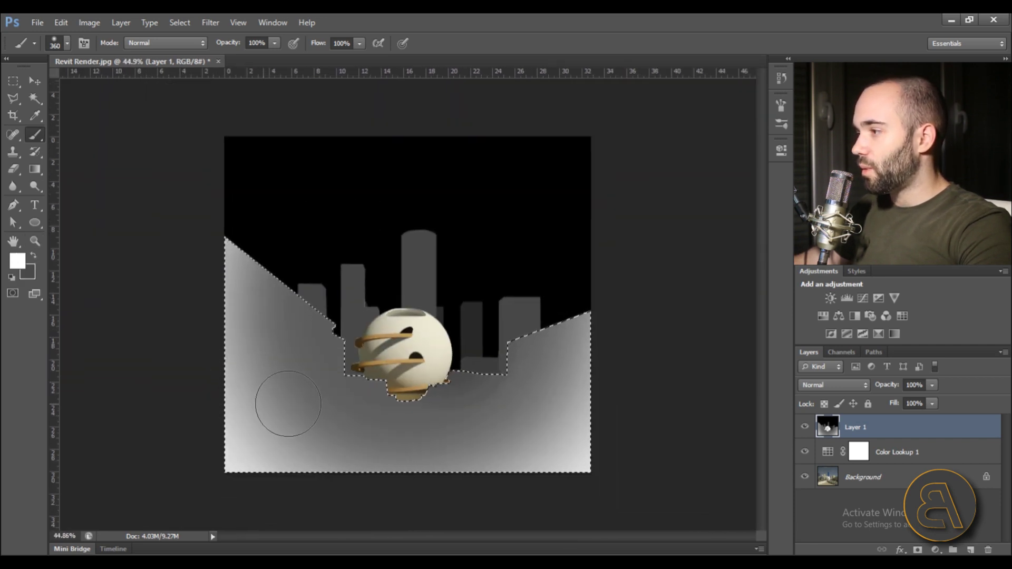
pyautogui.scroll(-1, 158, 282)
pyautogui.click(67, 45)
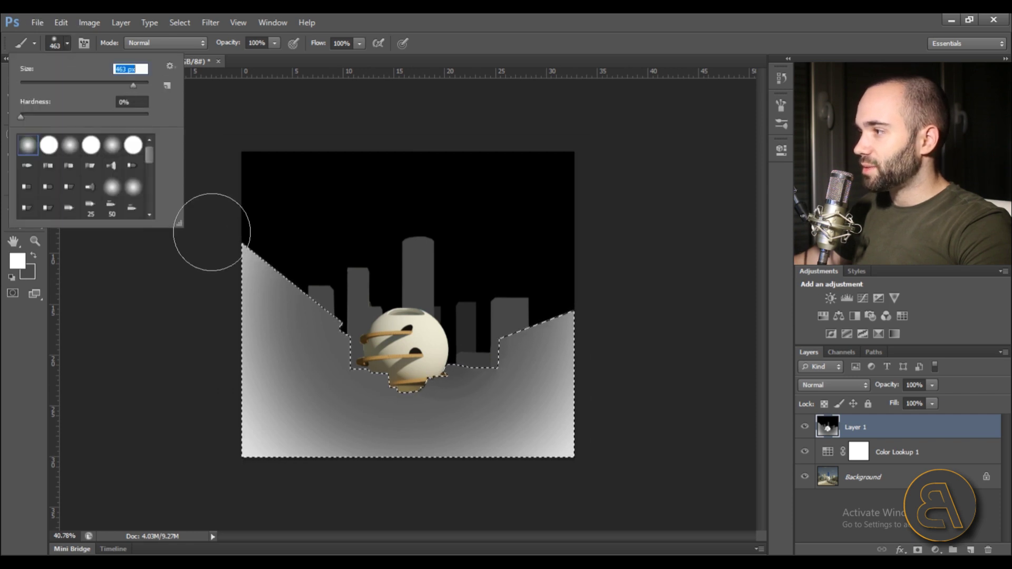
pyautogui.moveTo(135, 87); pyautogui.dragTo(139, 86)
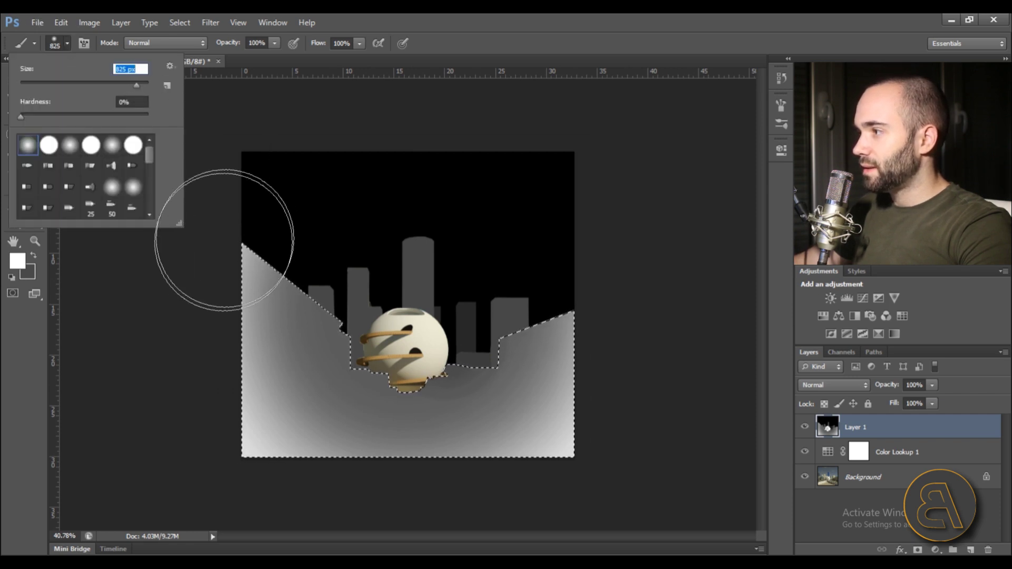
pyautogui.click(180, 248)
pyautogui.moveTo(316, 538)
pyautogui.mouseDown()
pyautogui.moveTo(524, 548)
pyautogui.moveTo(386, 548)
pyautogui.mouseUp()
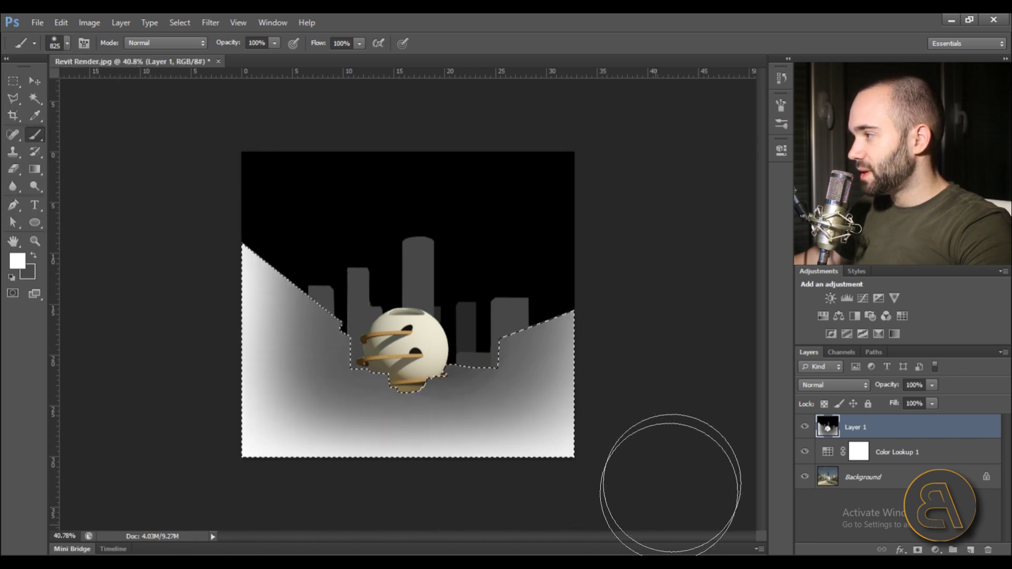
# Step: Step back through the last two white brush strokes along the edges of the selected area
pyautogui.scroll(3, 405, 295)
pyautogui.scroll(-1, 400, 275)
pyautogui.scroll(1, 401, 275)
pyautogui.scroll(-1, 219, 203)
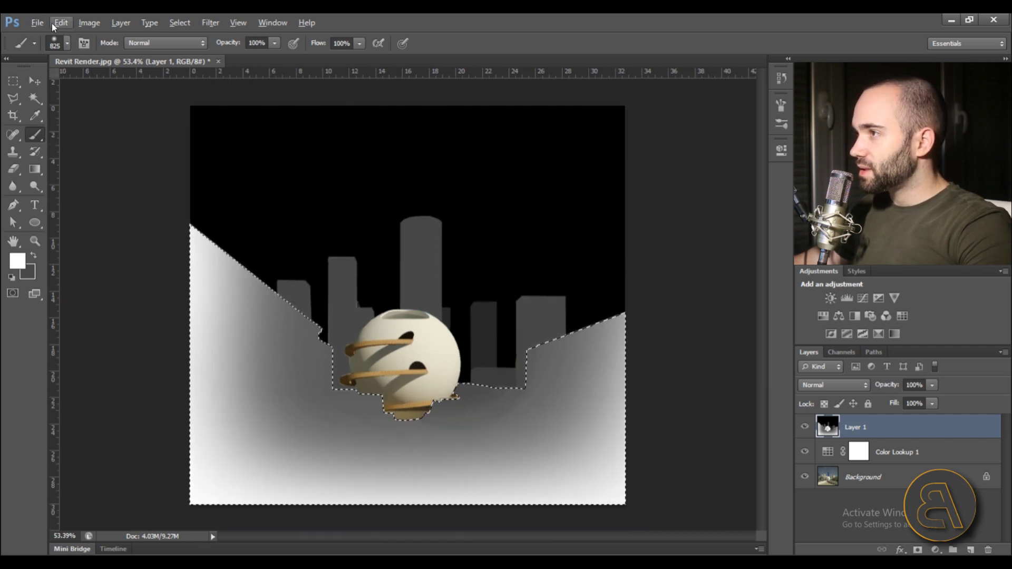
pyautogui.click(89, 22)
pyautogui.moveTo(60, 22)
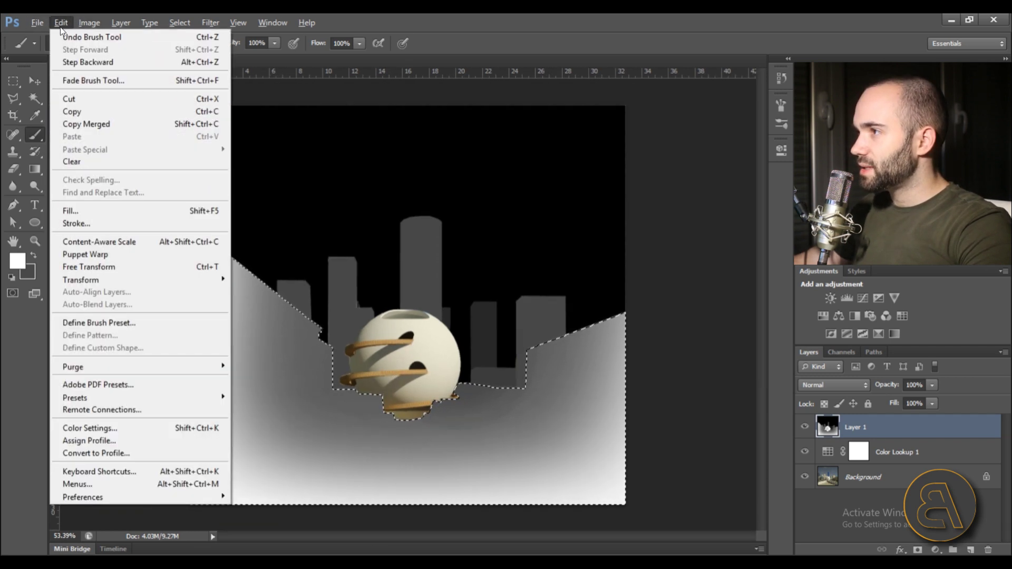
pyautogui.click(64, 62)
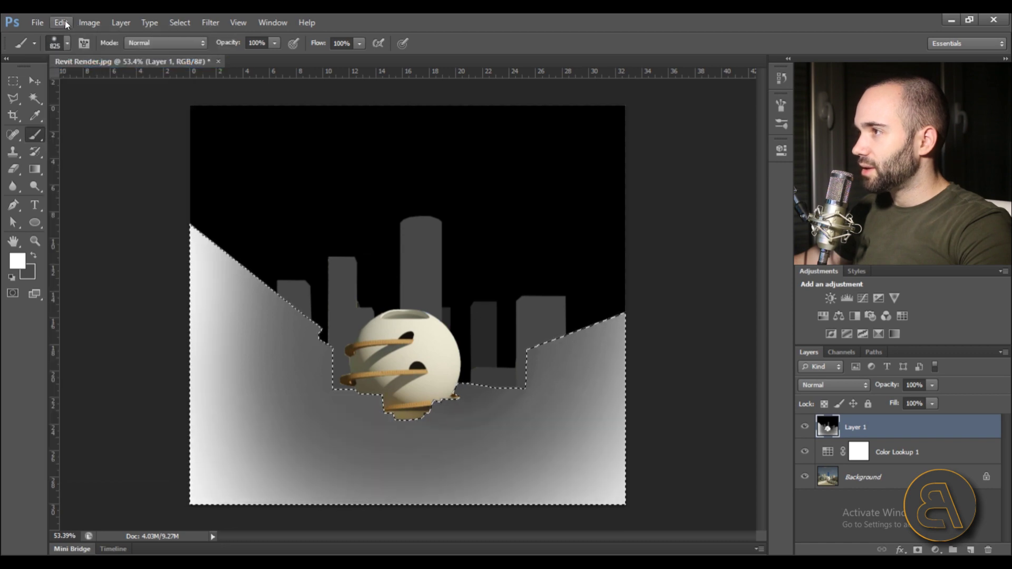
pyautogui.click(89, 23)
pyautogui.moveTo(60, 24)
pyautogui.click(64, 62)
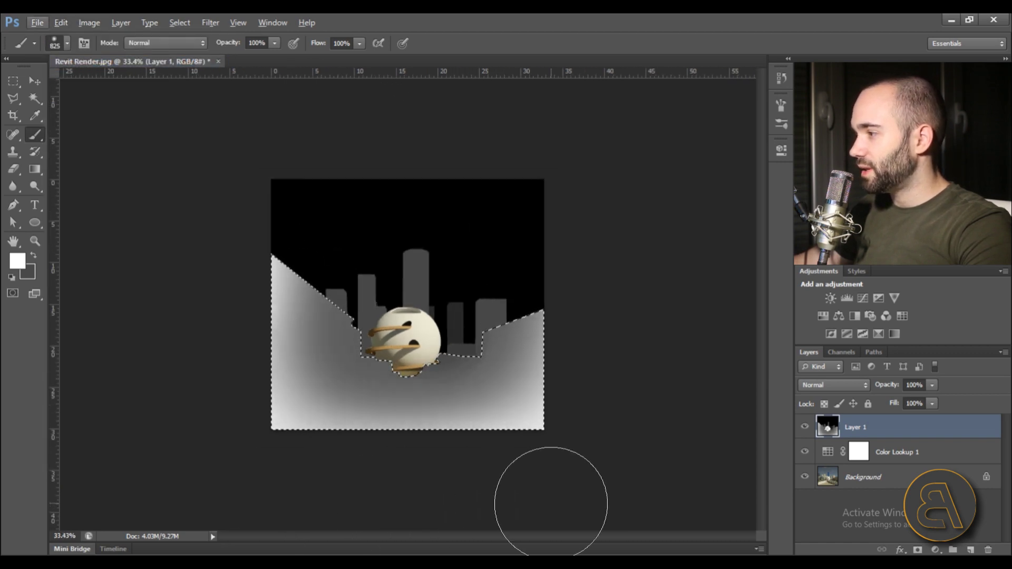
# Step: Deselect the foreground area and select the unpainted sphere with its ramps on Layer 1 using the Magic Wand at tolerance 30
pyautogui.scroll(3, 401, 342)
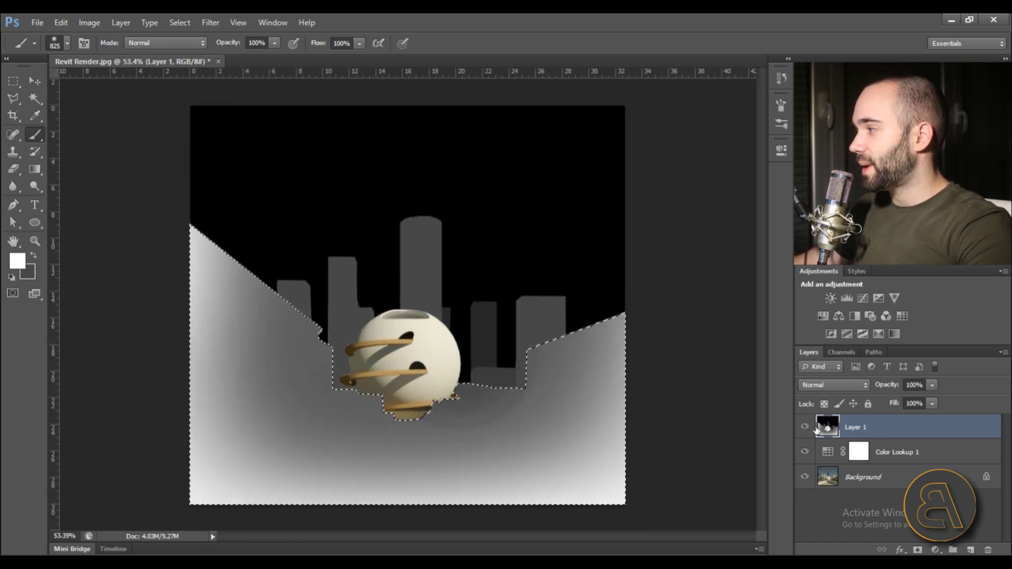
pyautogui.click(13, 81)
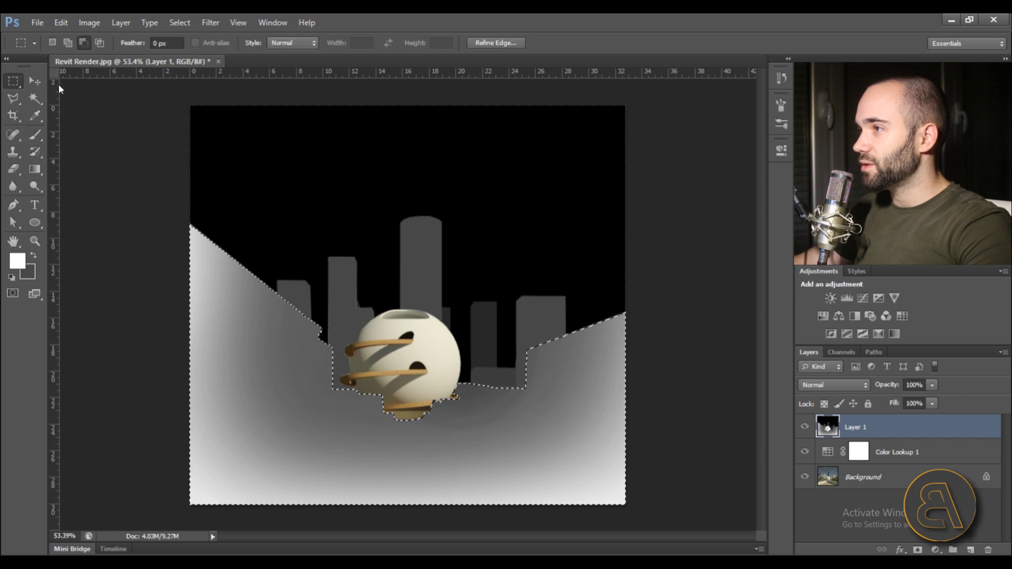
pyautogui.rightClick(351, 217)
pyautogui.click(381, 219)
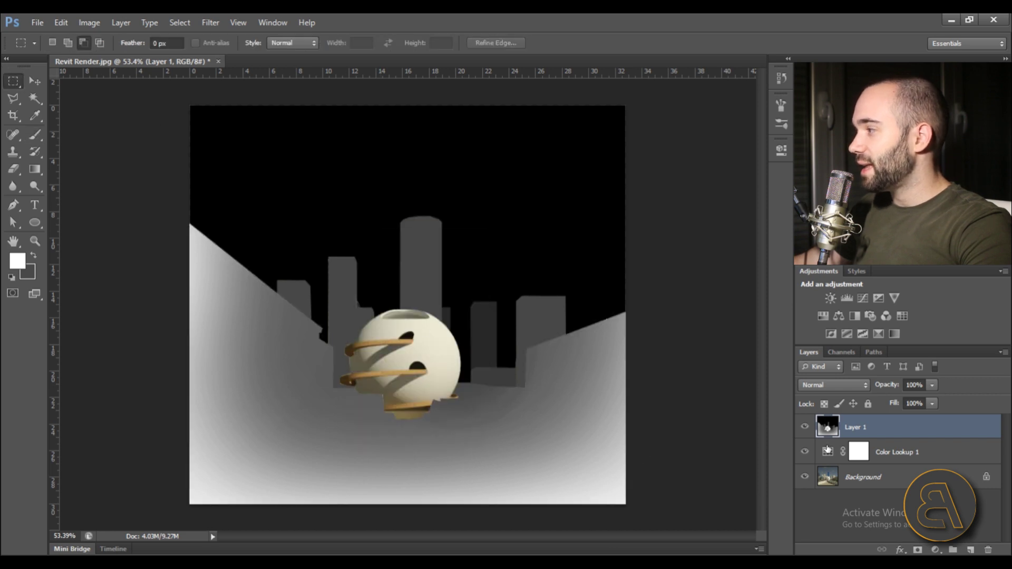
pyautogui.scroll(3, 398, 380)
pyautogui.click(40, 101)
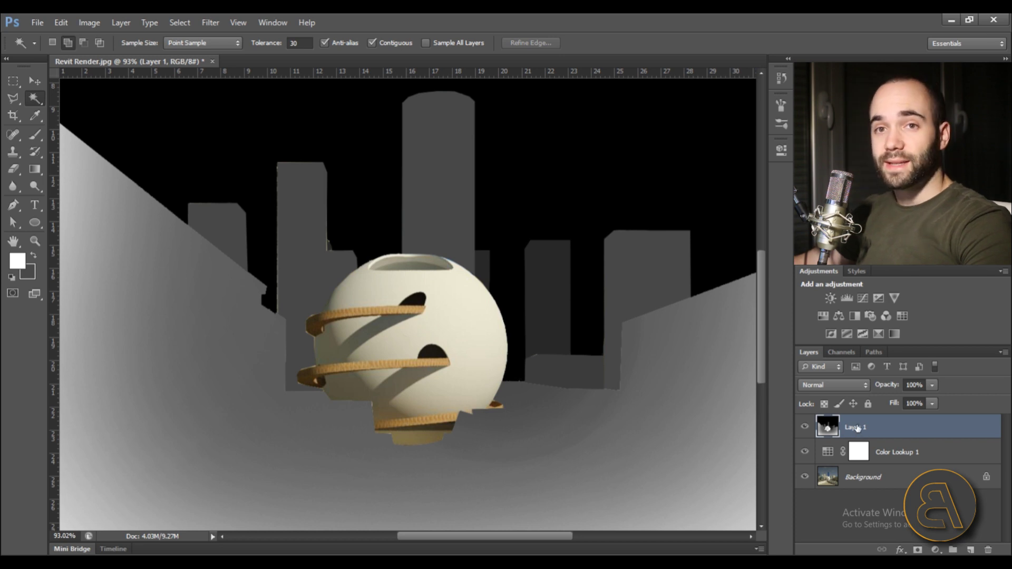
pyautogui.click(485, 335)
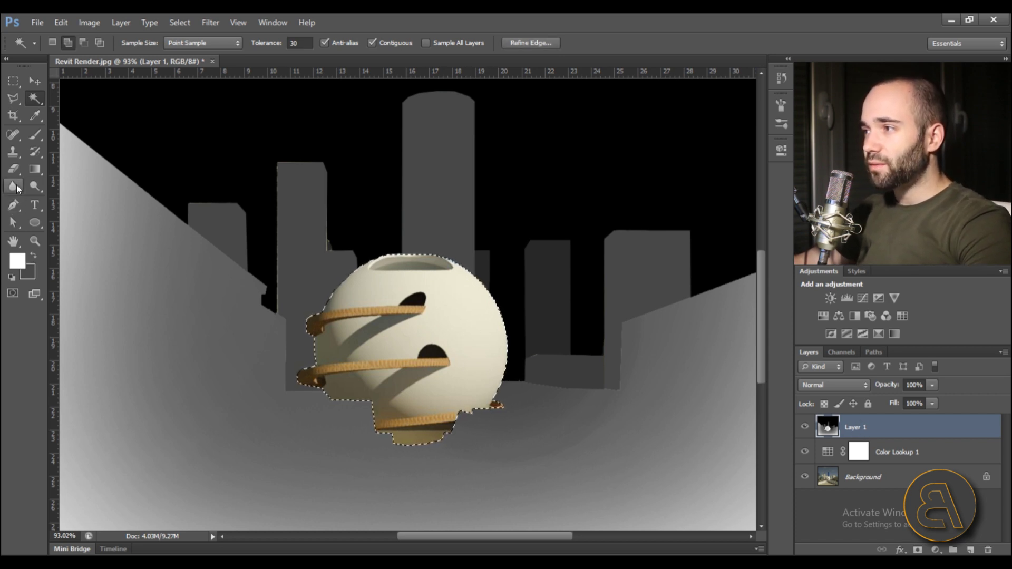
# Step: Sample the grey beside the sphere, set the foreground colour to 505050, and paint the selected sphere with the Brush
pyautogui.click(34, 135)
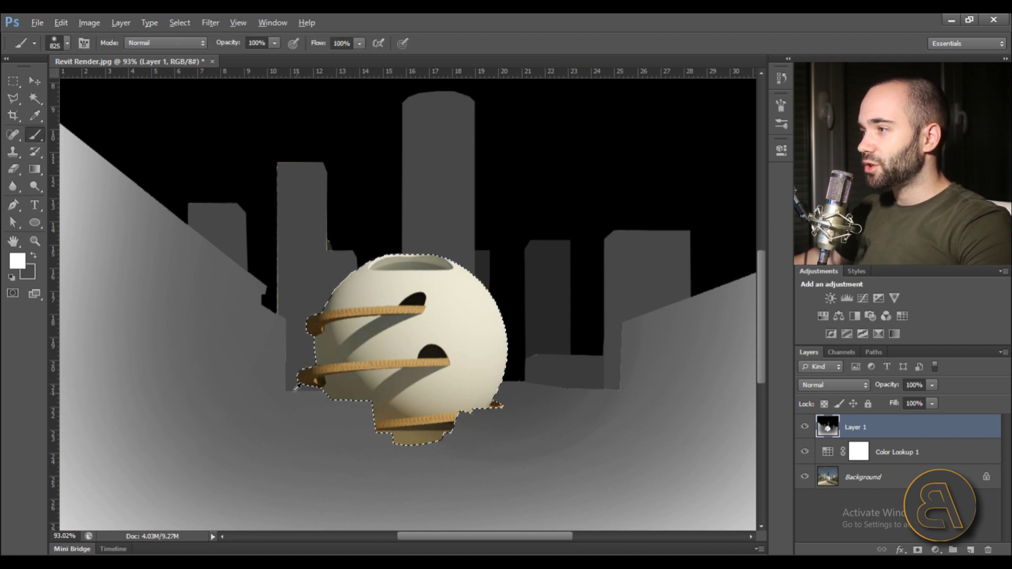
pyautogui.scroll(5, 230, 203)
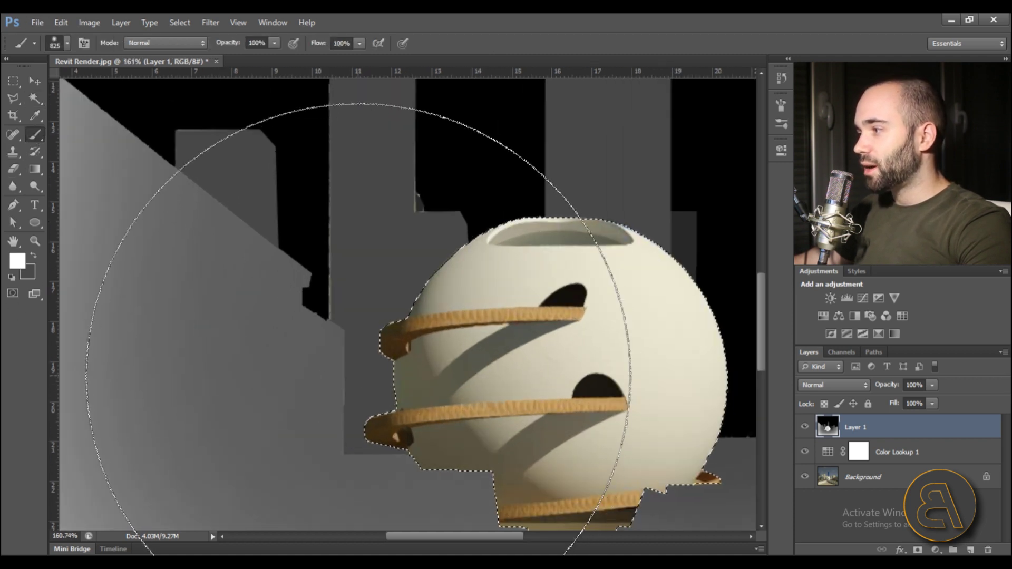
pyautogui.keyDown('alt'); pyautogui.click(488, 477); pyautogui.keyUp('alt')
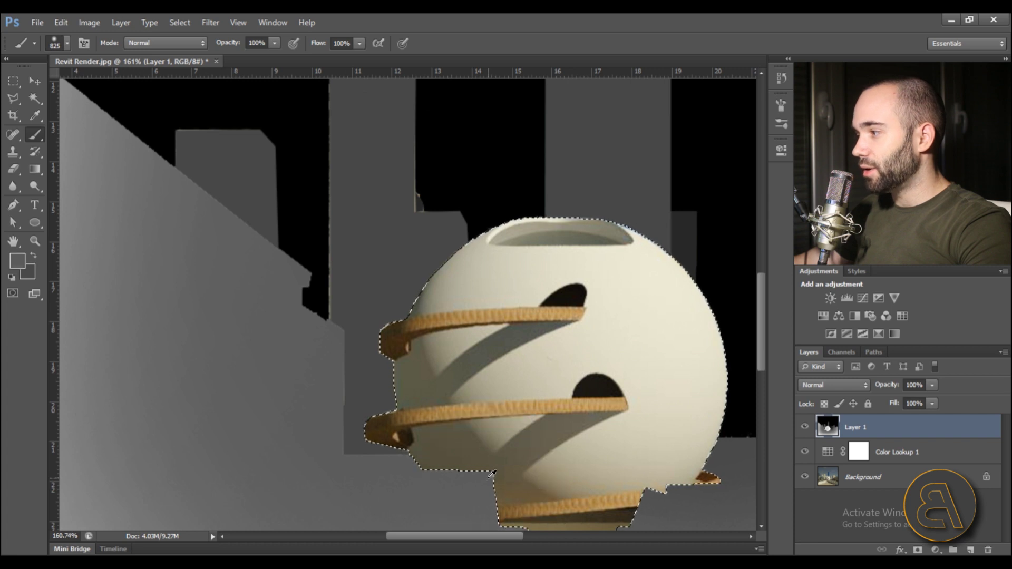
pyautogui.click(19, 259)
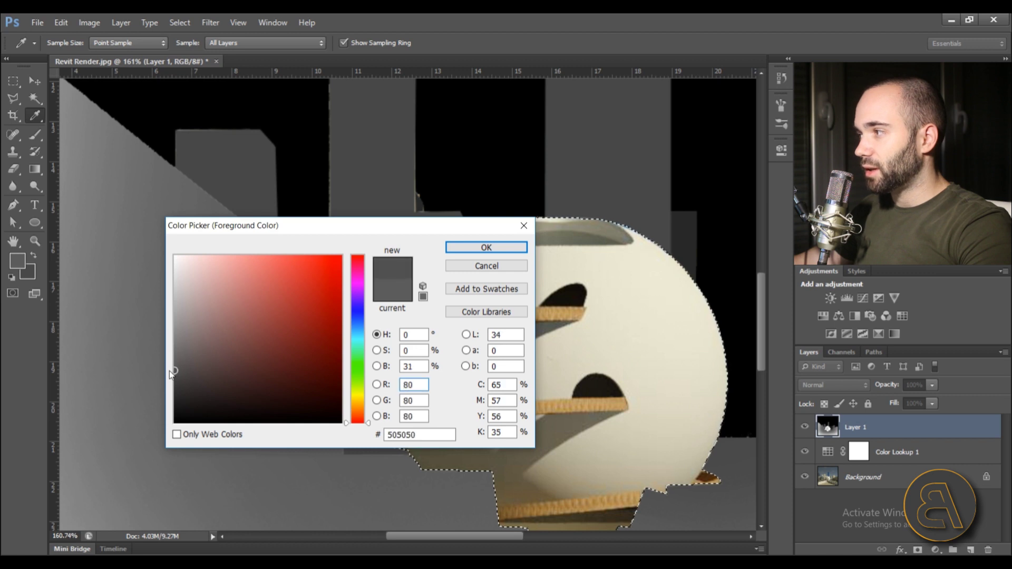
pyautogui.click(486, 247)
pyautogui.scroll(-3, 316, 285)
pyautogui.moveTo(447, 302); pyautogui.dragTo(429, 305)
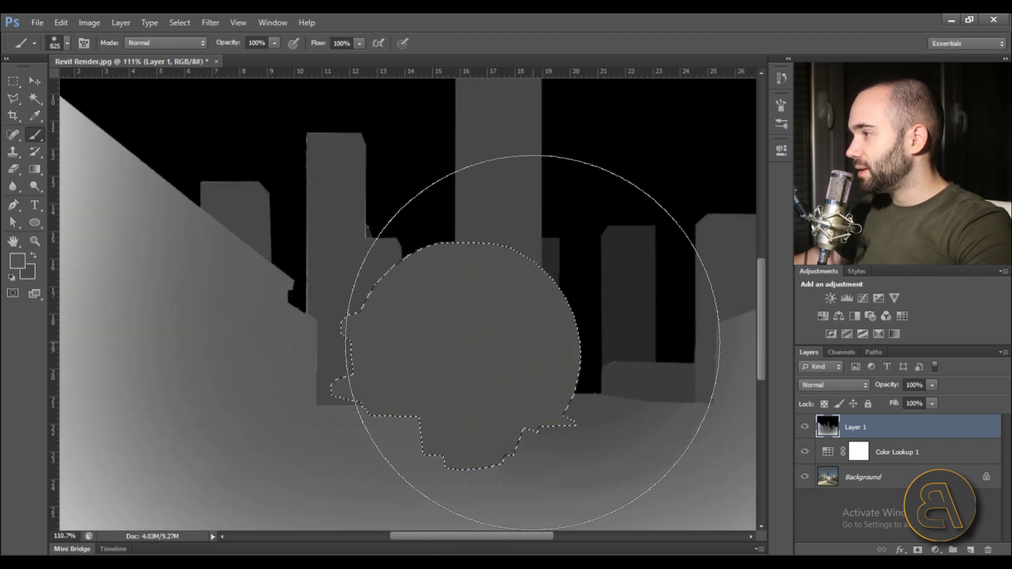
# Step: Check the painted edges of the sphere up close and clear the selection around it
pyautogui.scroll(10, 436, 326)
pyautogui.press('alt')
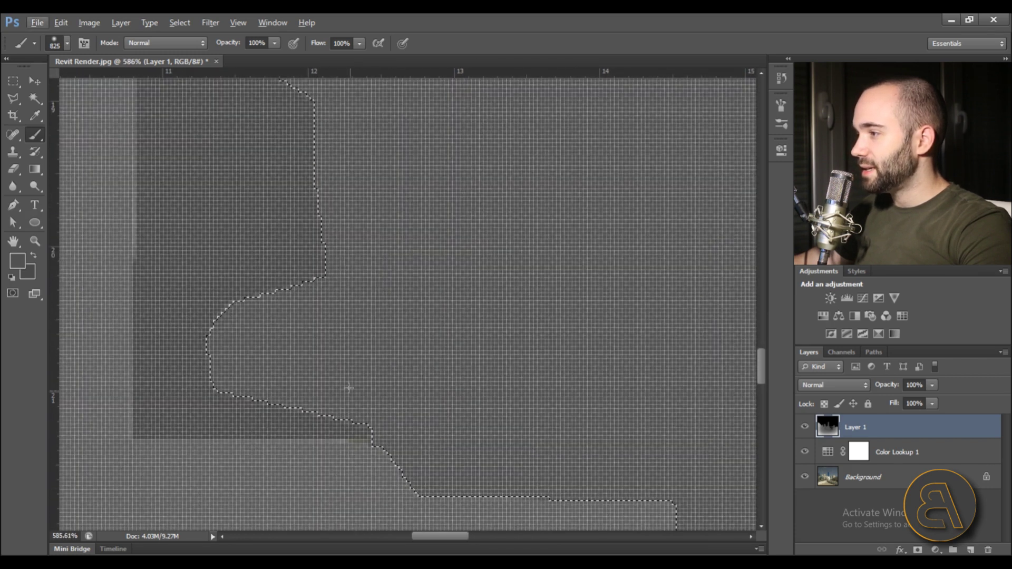
pyautogui.scroll(-7, 347, 391)
pyautogui.scroll(-4, 369, 337)
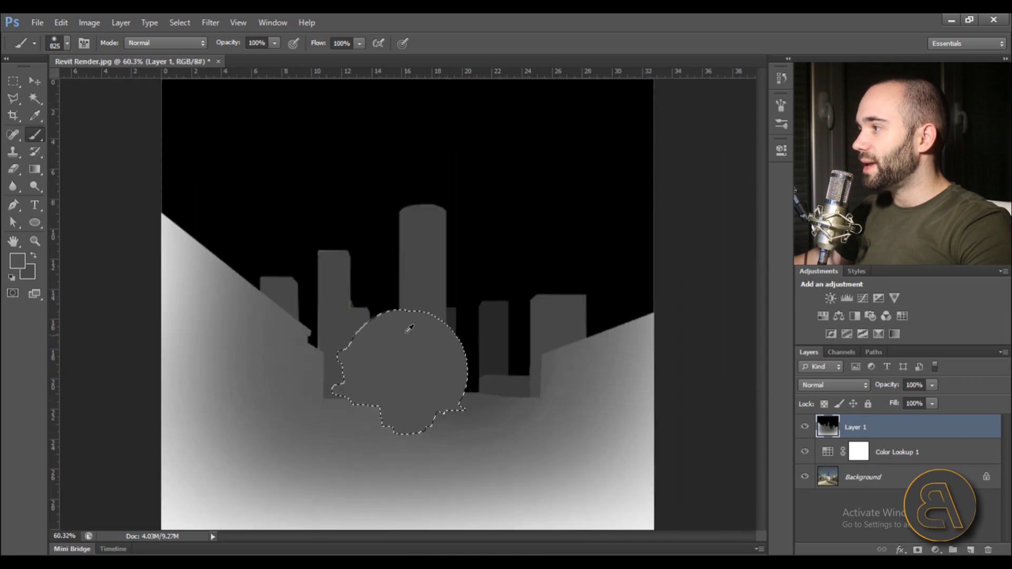
pyautogui.scroll(2, 369, 338)
pyautogui.click(13, 80)
pyautogui.rightClick(338, 226)
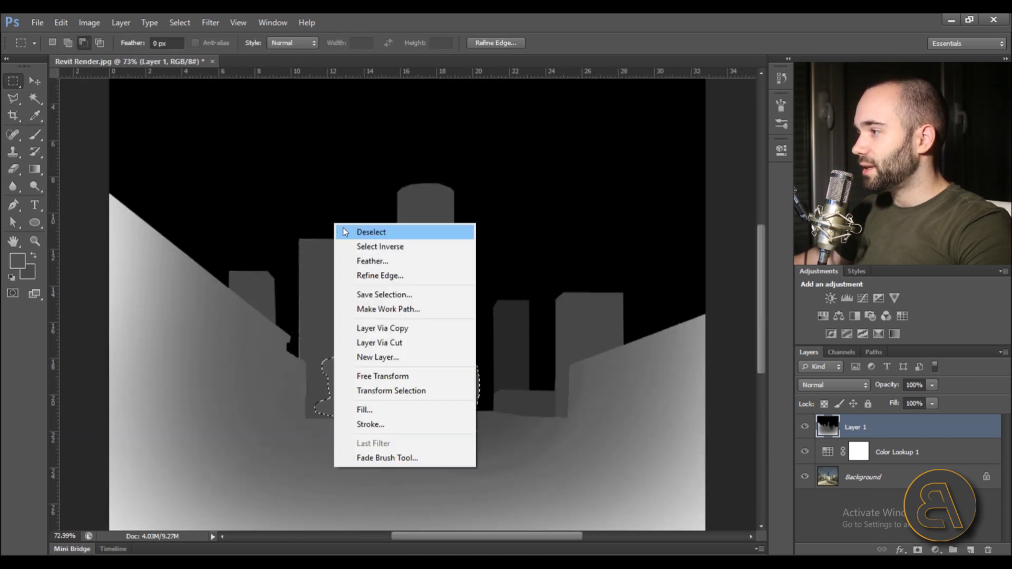
pyautogui.click(346, 230)
# Step: Review the finished depth mask and hide Layer 1 to reveal the colour-graded render
pyautogui.scroll(3, 401, 348)
pyautogui.scroll(-2, 292, 204)
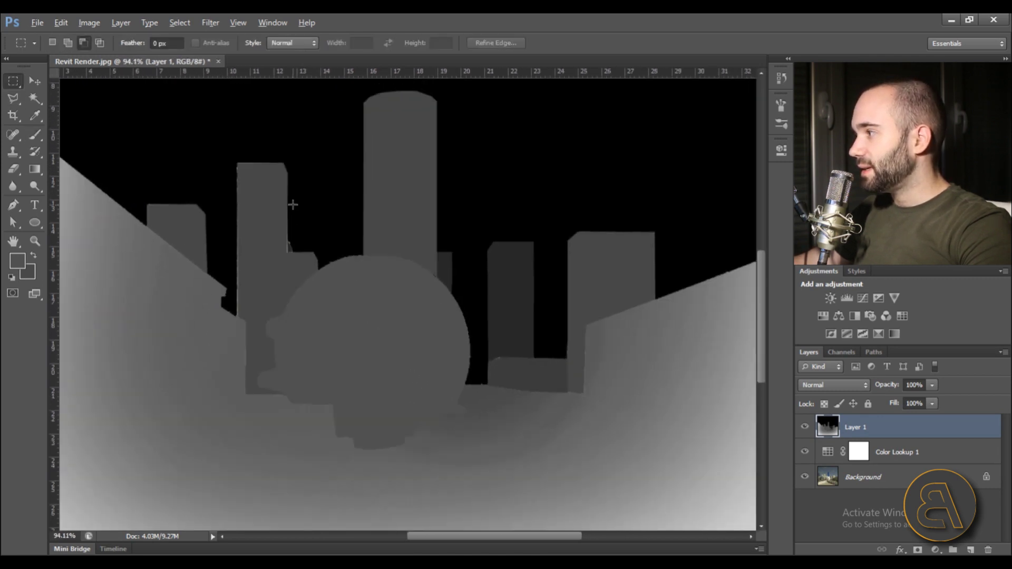
pyautogui.scroll(-3, 372, 219)
pyautogui.scroll(1, 380, 263)
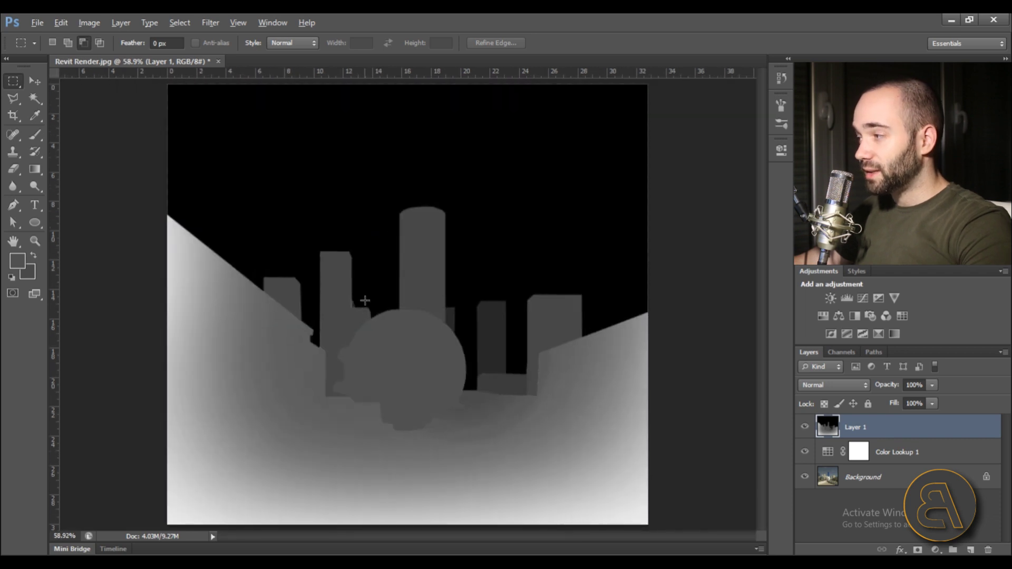
pyautogui.scroll(-1, 384, 327)
pyautogui.scroll(1, 404, 311)
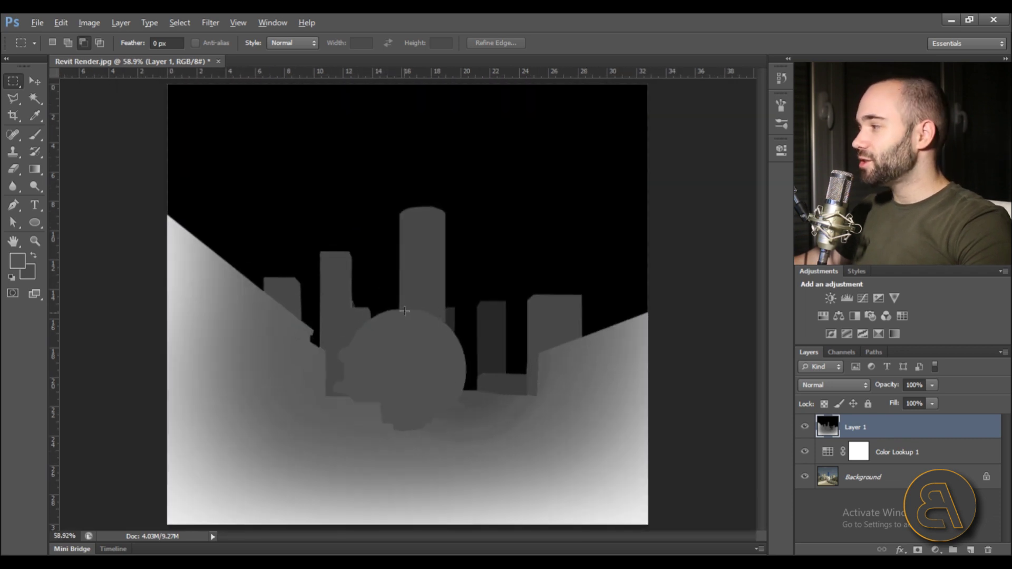
pyautogui.click(805, 427)
pyautogui.scroll(-1, 401, 431)
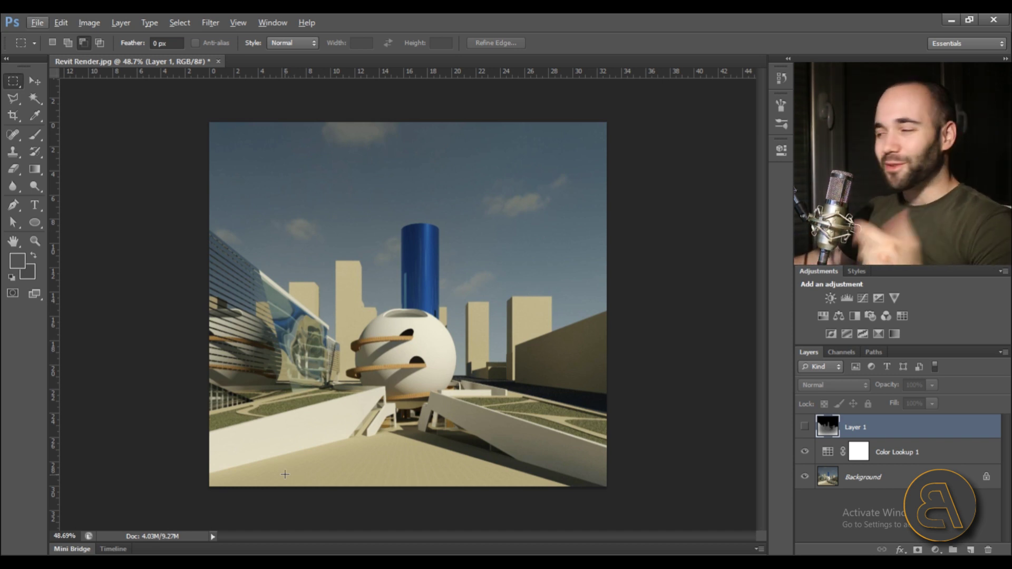
# Step: Place the Balkan Architect PSD file from the desktop into the Revit Render document
pyautogui.moveTo(358, 21); pyautogui.dragTo(484, 67)
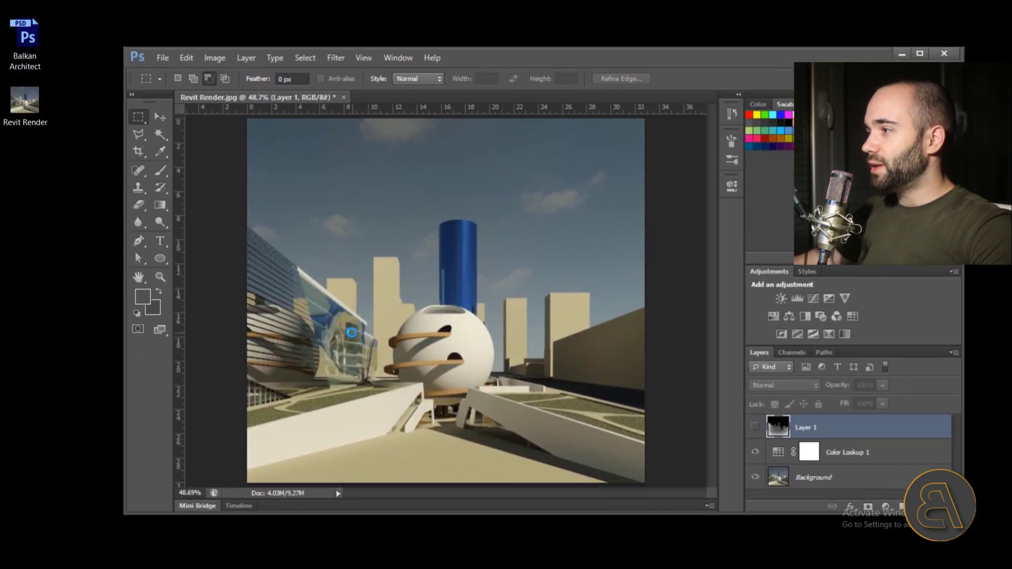
pyautogui.hotkey('ctrl', 't')
pyautogui.press('super+Up')
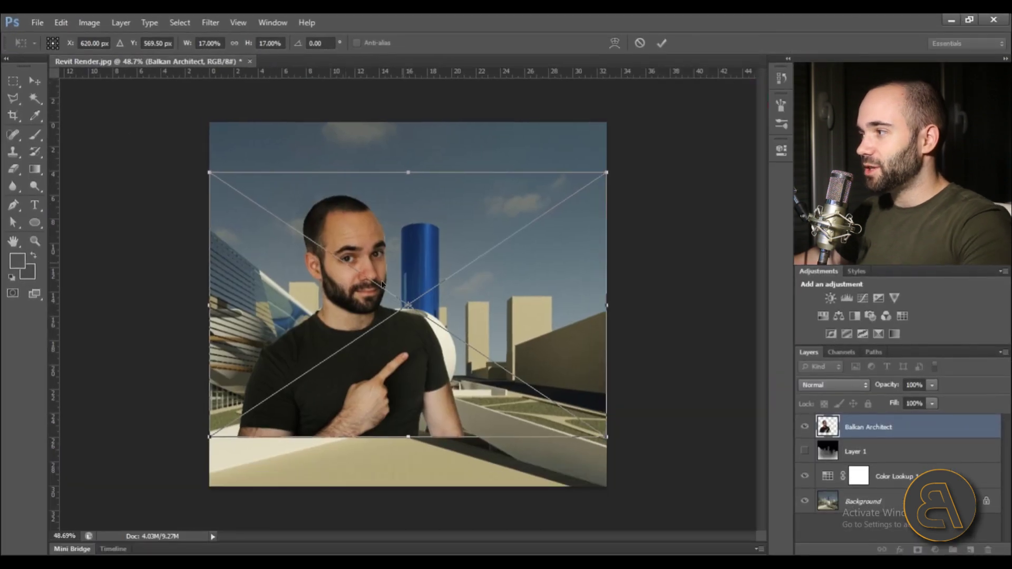
# Step: Scale the placed person to about 11.7% and position it in the lower-left corner of the render, then commit the placement
pyautogui.moveTo(367, 331); pyautogui.dragTo(332, 380)
pyautogui.moveTo(569, 224); pyautogui.dragTo(445, 304)
pyautogui.moveTo(331, 410); pyautogui.dragTo(333, 410)
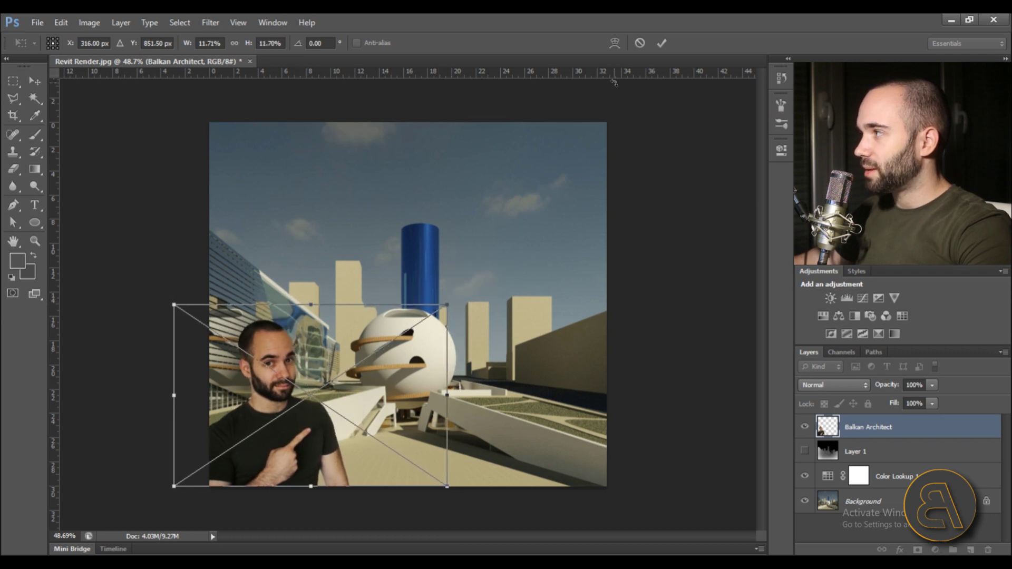
pyautogui.click(661, 43)
pyautogui.press('m')
# Step: Move the Balkan Architect layer beneath the Color Lookup 1 adjustment layer so the colour grading affects it
pyautogui.scroll(3, 410, 400)
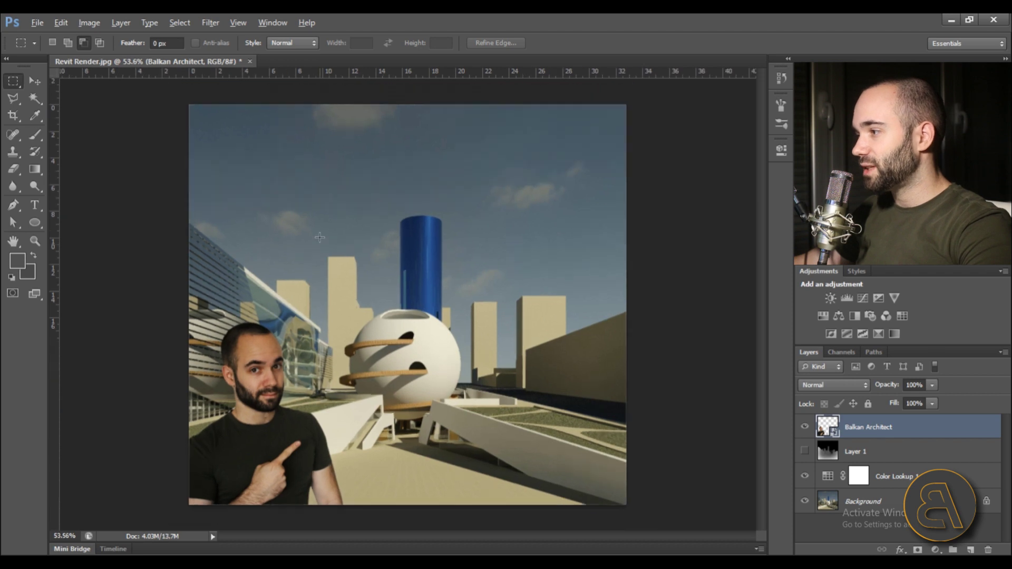
pyautogui.scroll(-1, 410, 408)
pyautogui.moveTo(883, 427); pyautogui.dragTo(874, 488)
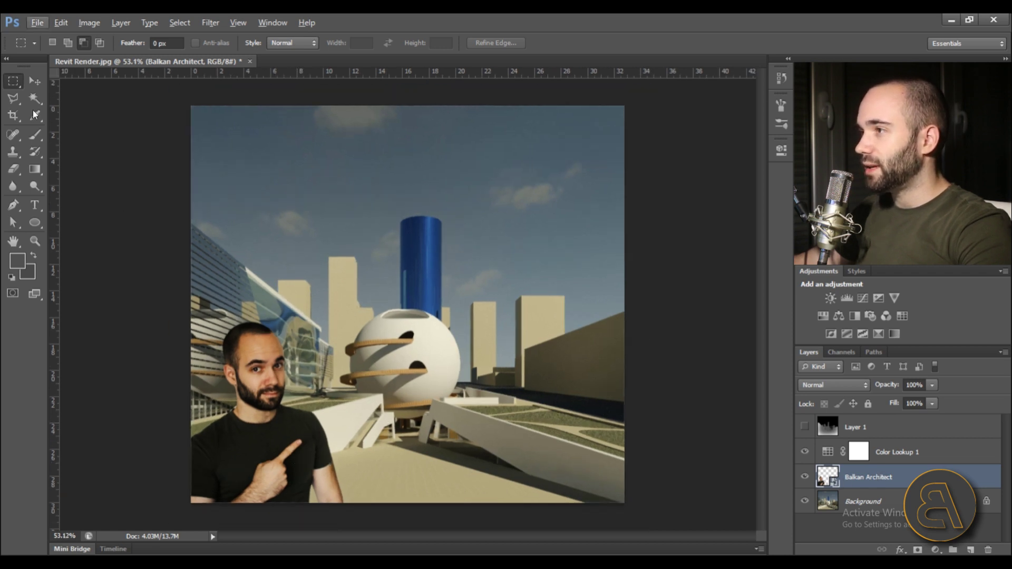
# Step: Select the empty area around the person on the Balkan Architect layer with the Magic Wand at tolerance 30, clearing the first selection before reselecting
pyautogui.click(34, 98)
pyautogui.click(366, 218)
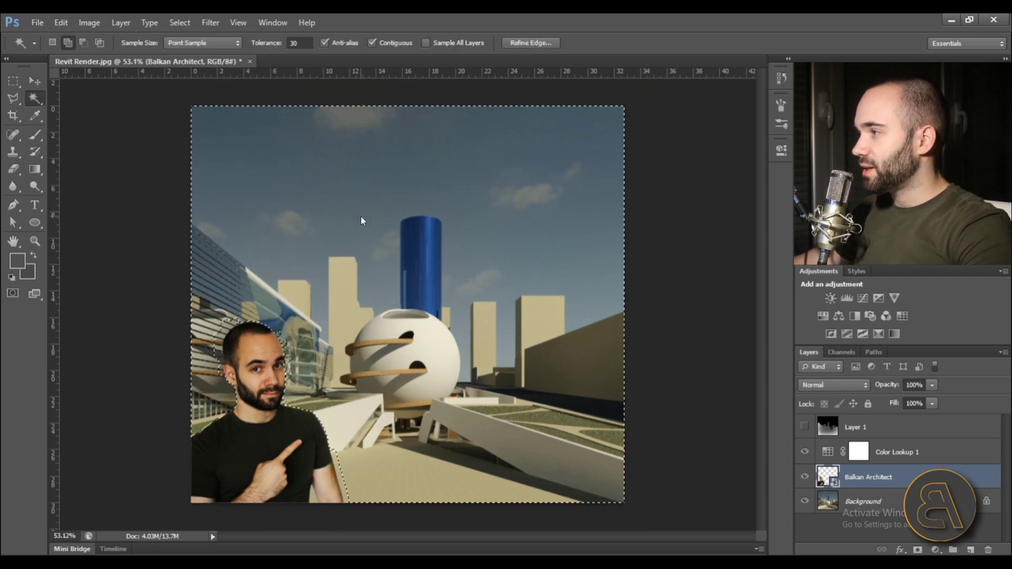
pyautogui.hotkey('ctrl', '0')
pyautogui.scroll(2, 208, 350)
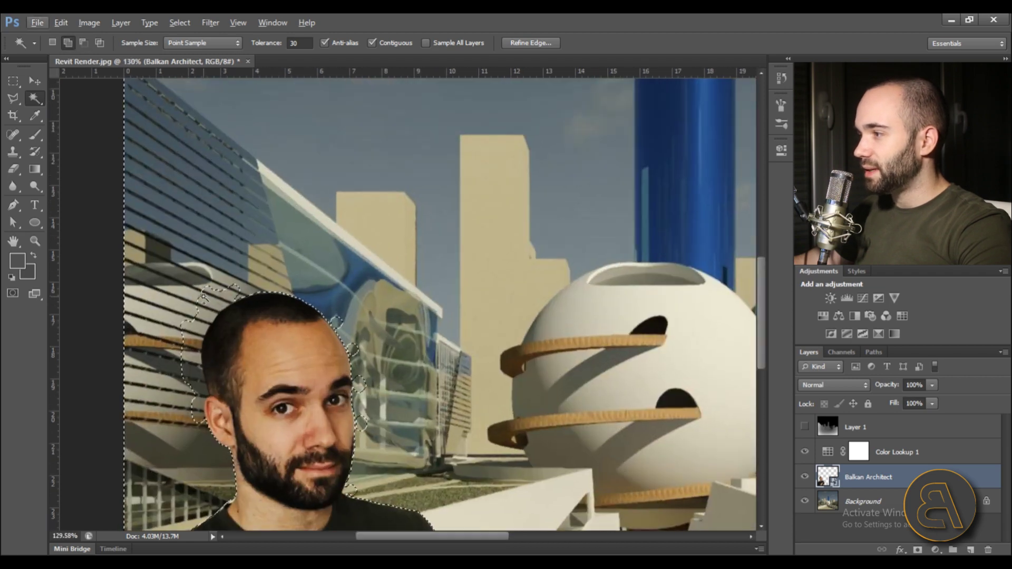
pyautogui.rightClick(331, 208)
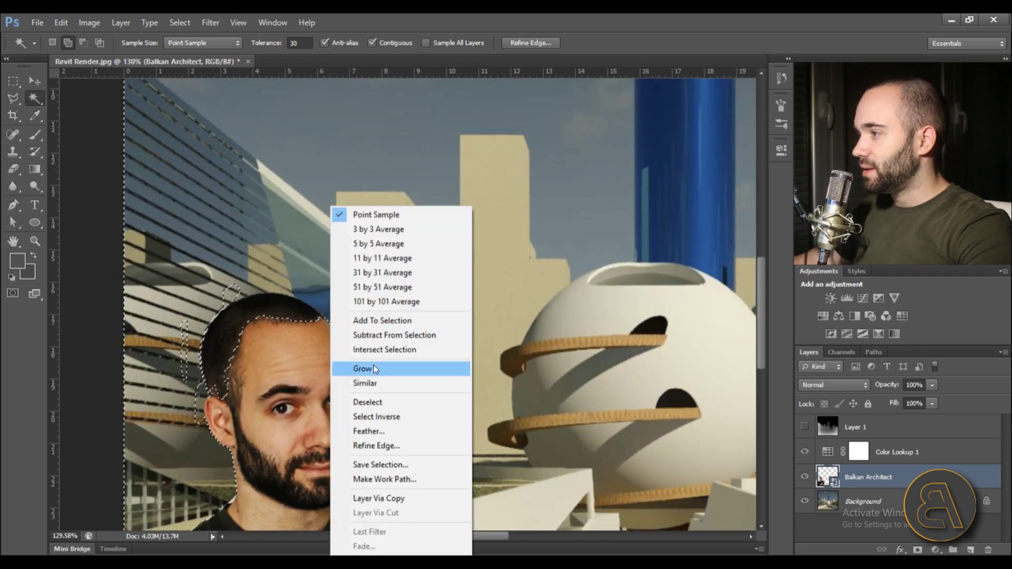
pyautogui.click(367, 402)
pyautogui.scroll(-3, 358, 272)
pyautogui.click(358, 272)
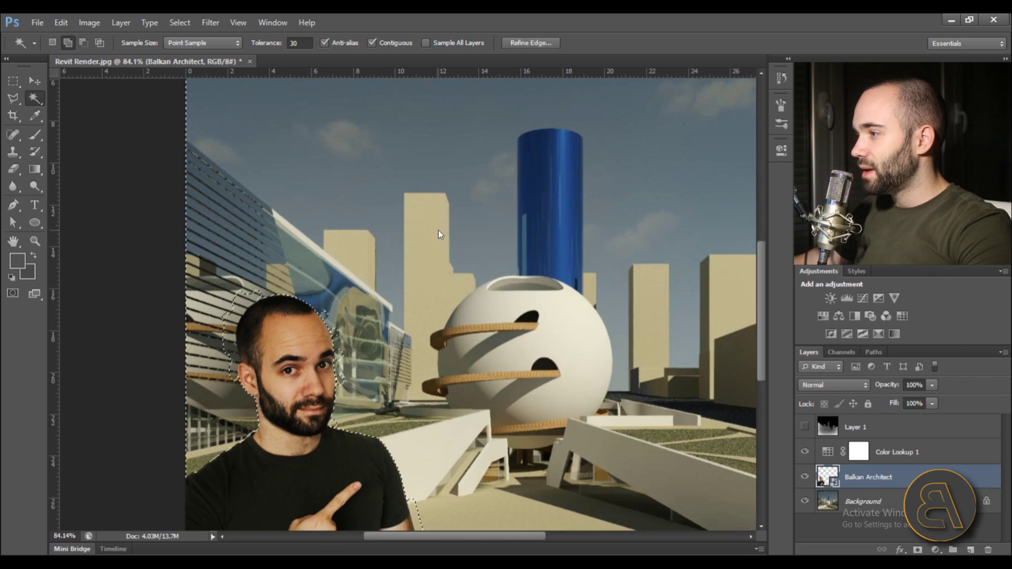
# Step: Add the missed patches around the back and top of the head to the selection with the Polygonal Lasso
pyautogui.scroll(5, 217, 316)
pyautogui.scroll(1, 261, 270)
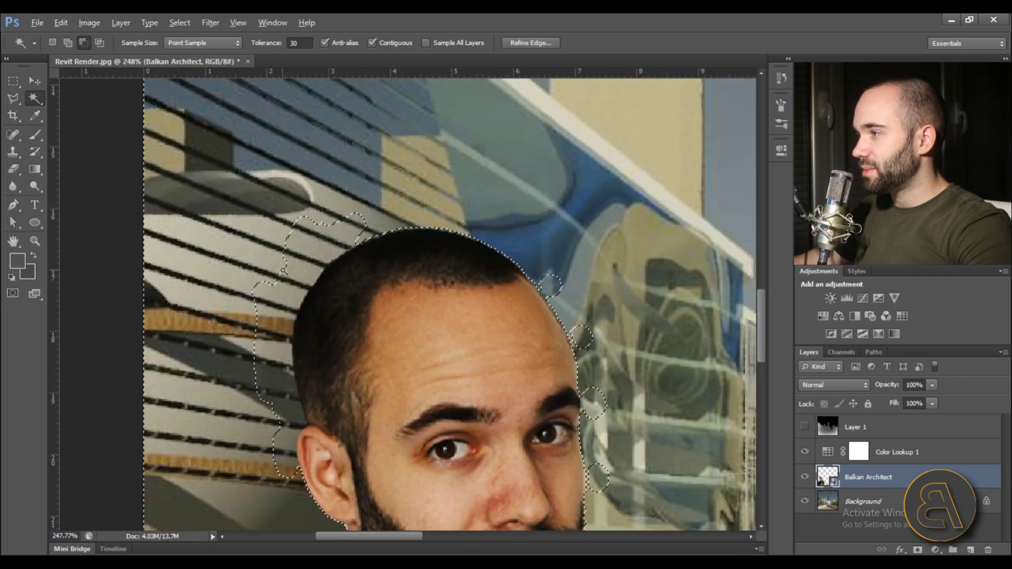
pyautogui.press('shift')
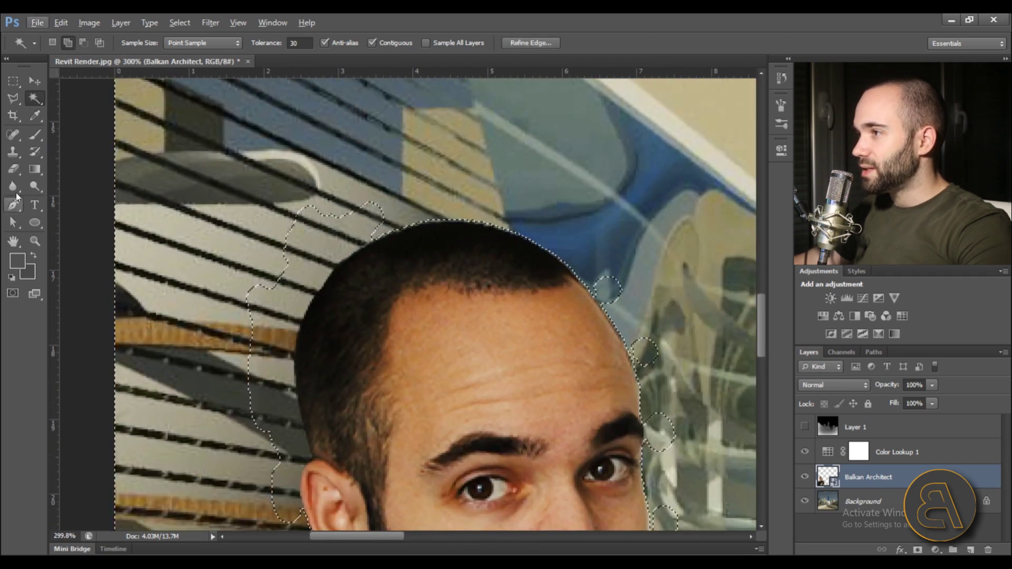
pyautogui.click(21, 103)
pyautogui.click(20, 102)
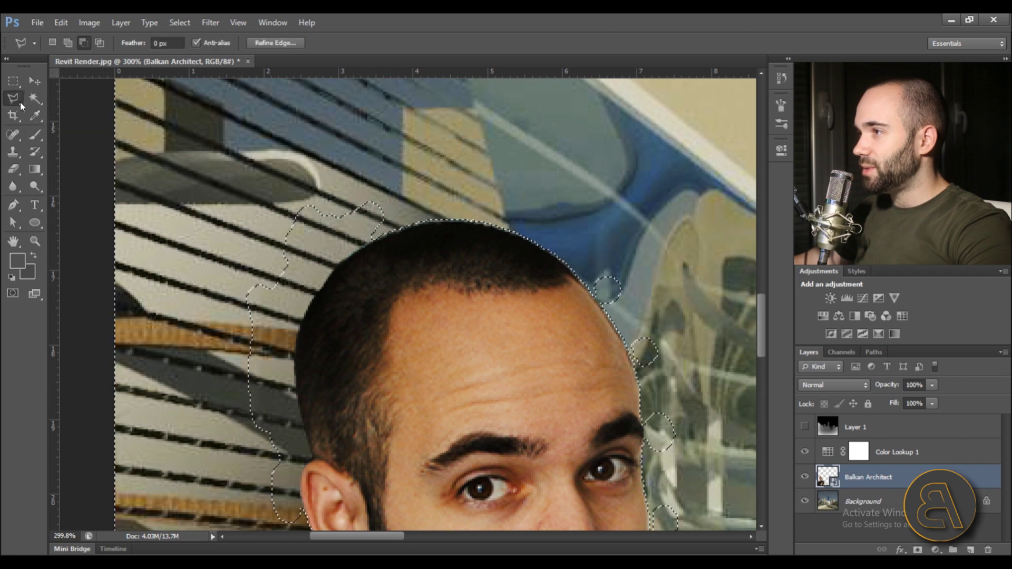
pyautogui.press('alt')
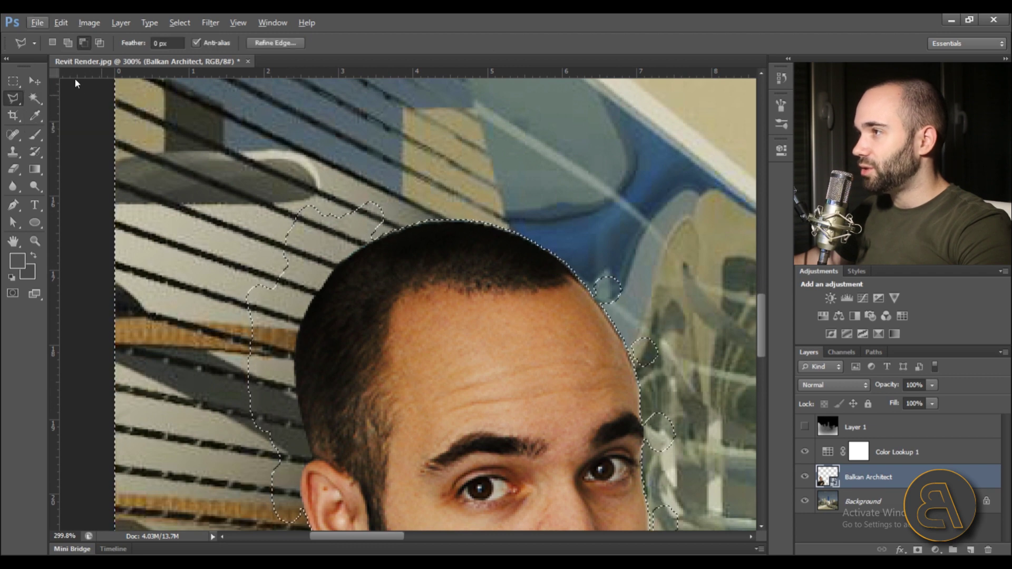
pyautogui.scroll(-3, 363, 191)
pyautogui.click(69, 42)
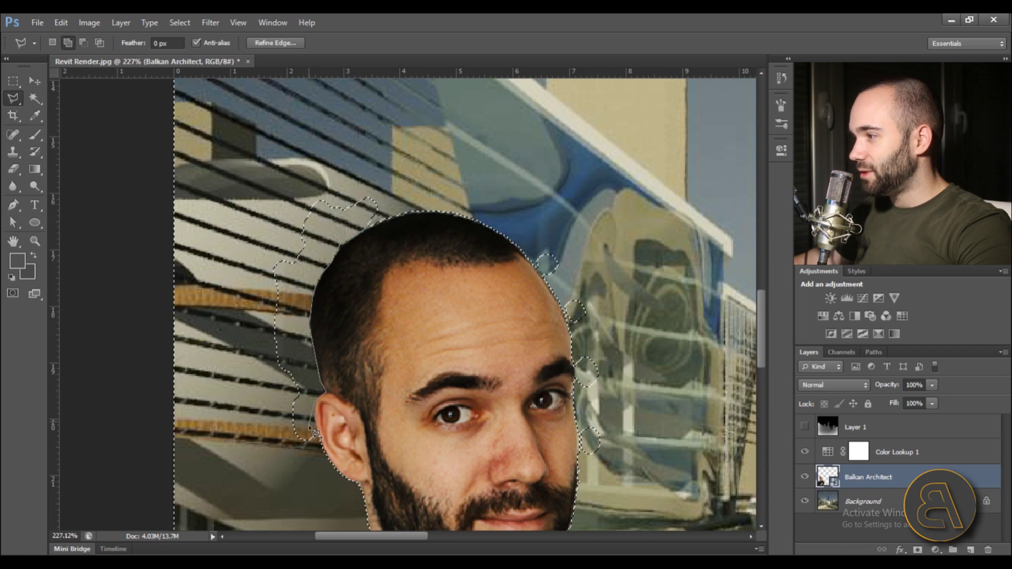
pyautogui.click(372, 204)
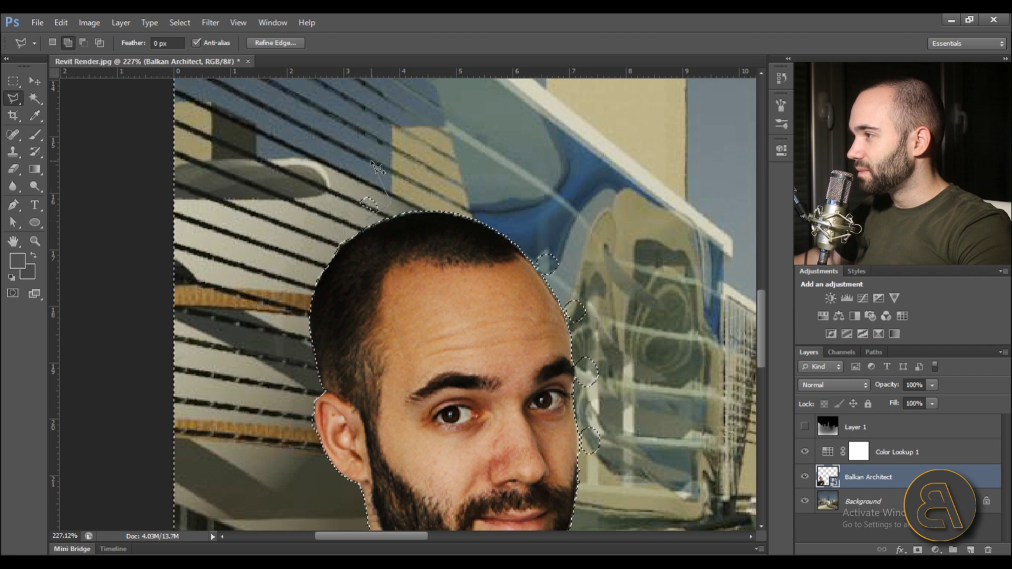
# Step: Add the remaining missed patches beside the forehead and cheek to the background selection with the Polygonal Lasso
pyautogui.scroll(3, 474, 232)
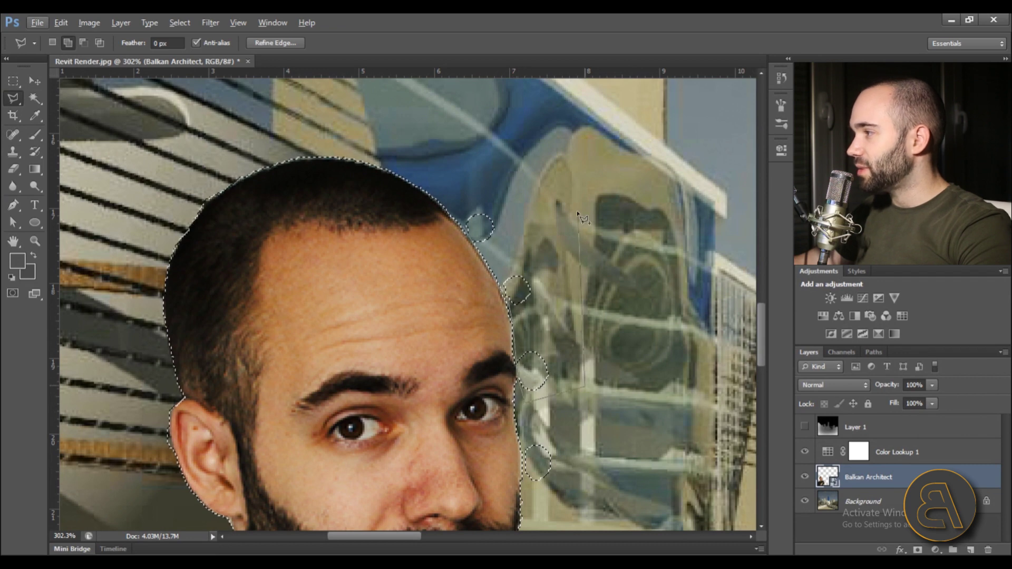
pyautogui.scroll(2, 472, 222)
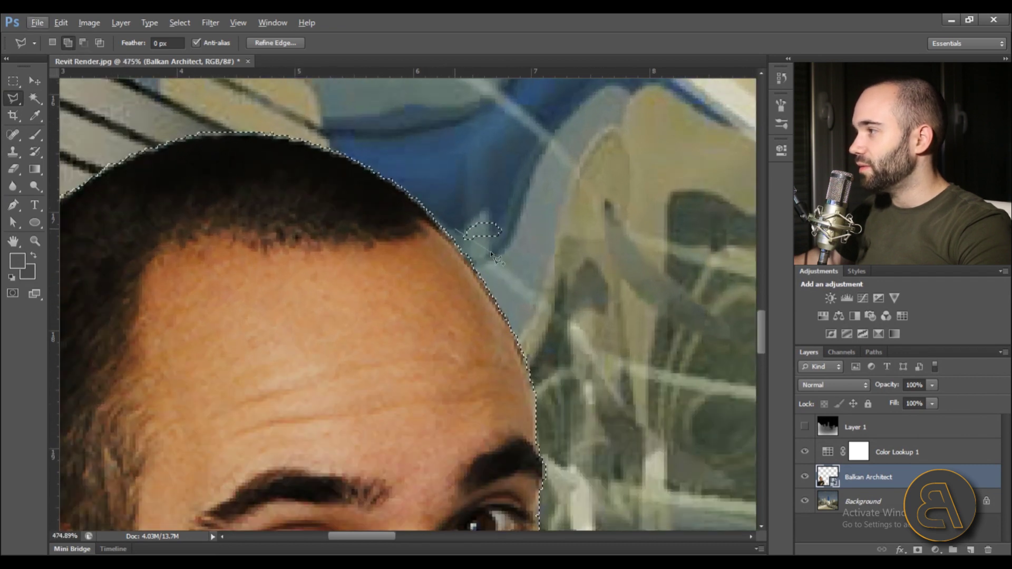
pyautogui.click(534, 203)
pyautogui.click(452, 169)
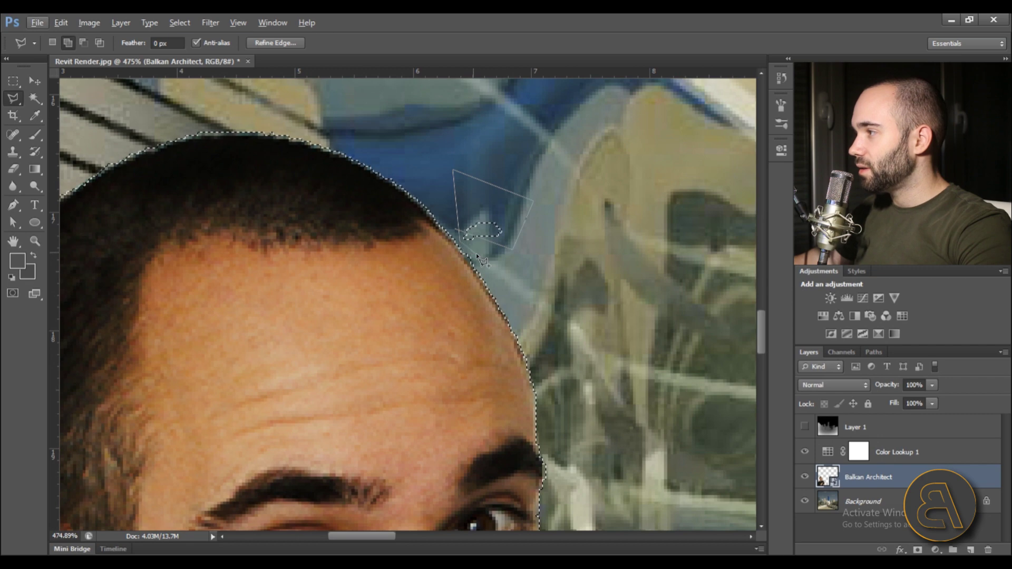
pyautogui.doubleClick(539, 252)
pyautogui.scroll(-4, 540, 252)
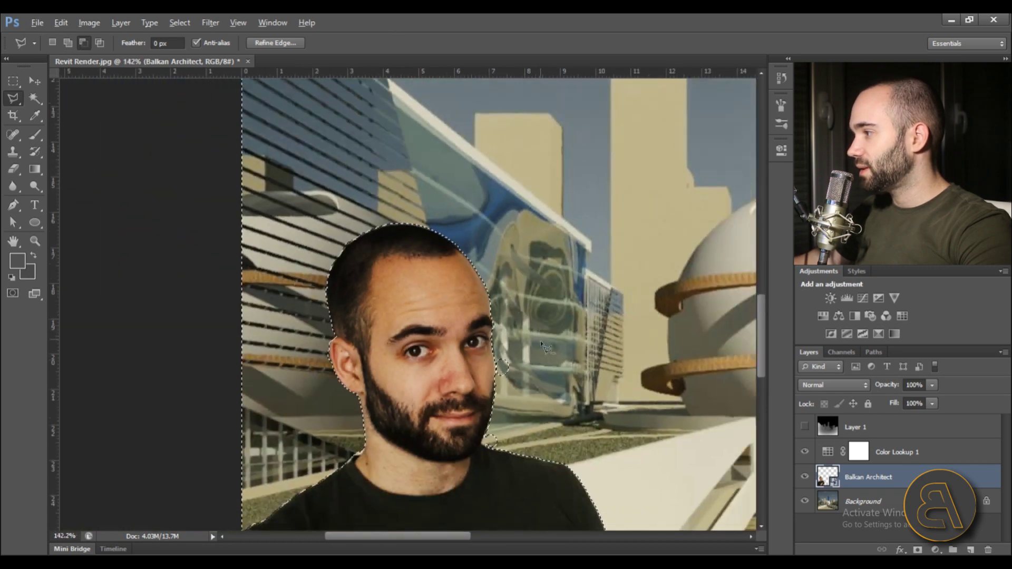
pyautogui.scroll(3, 537, 371)
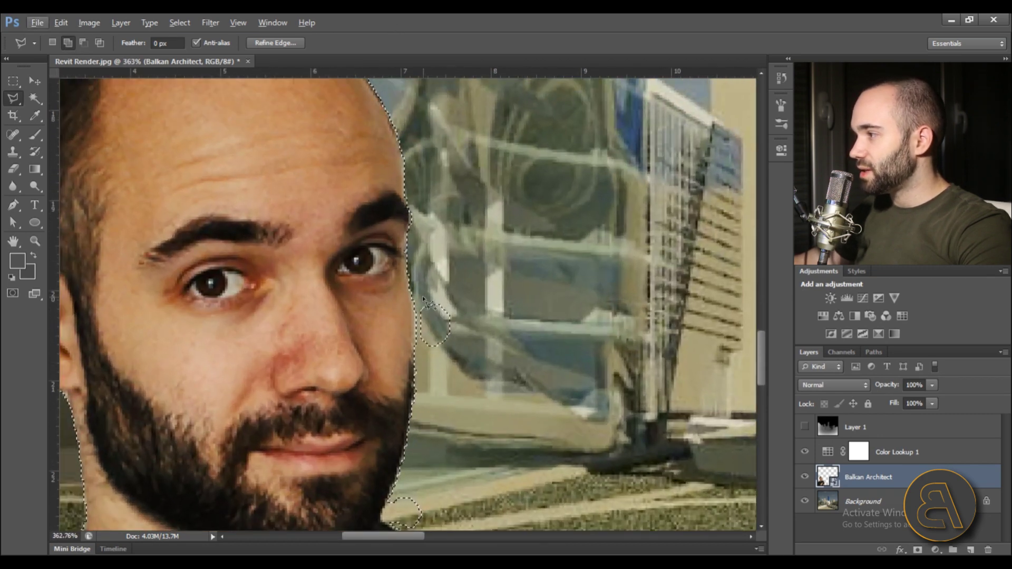
pyautogui.click(420, 343)
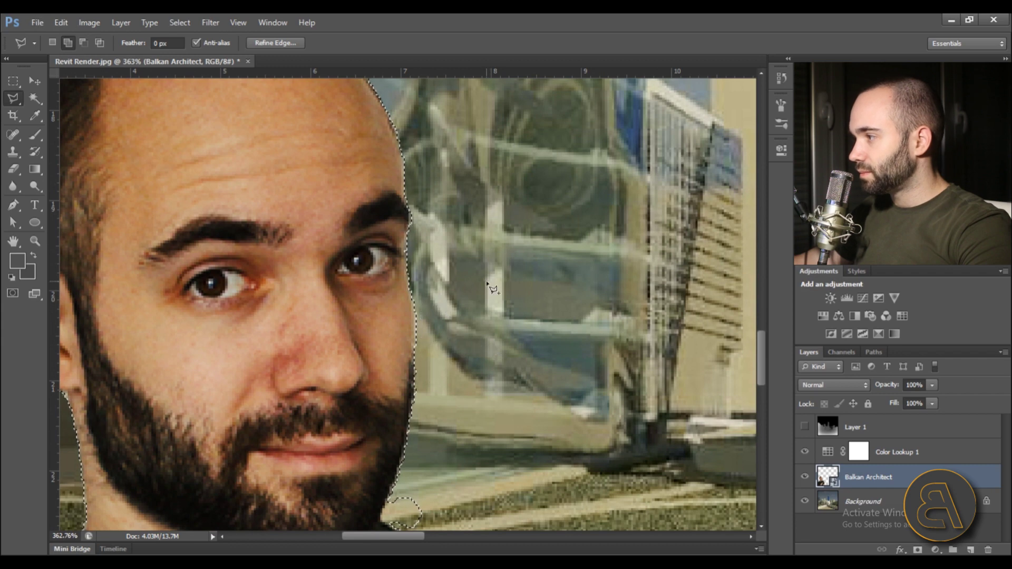
# Step: Extend the background selection along the outer edge of the arm and outline the gap between arm and torso
pyautogui.scroll(-6, 342, 350)
pyautogui.scroll(5, 342, 350)
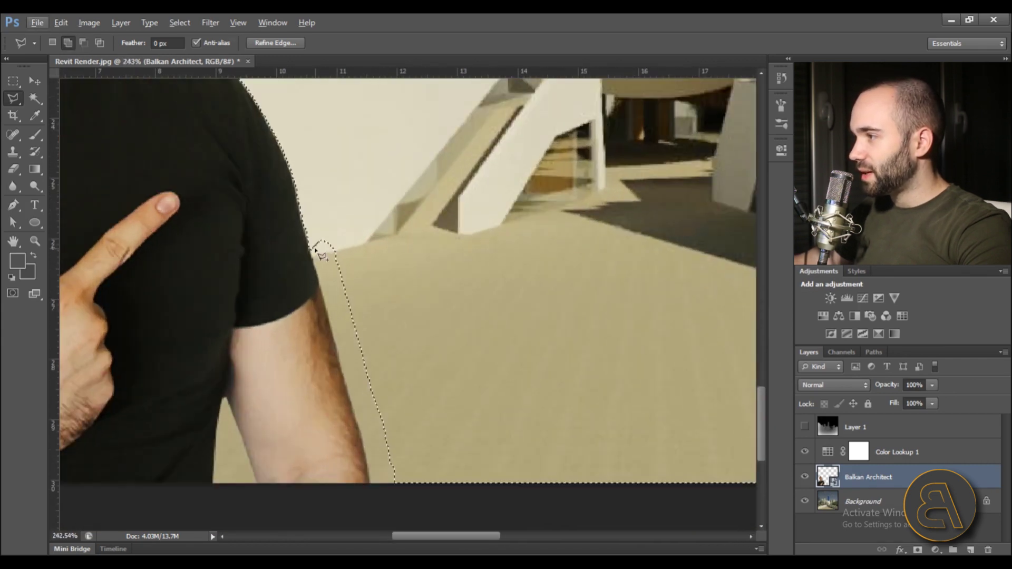
pyautogui.click(315, 249)
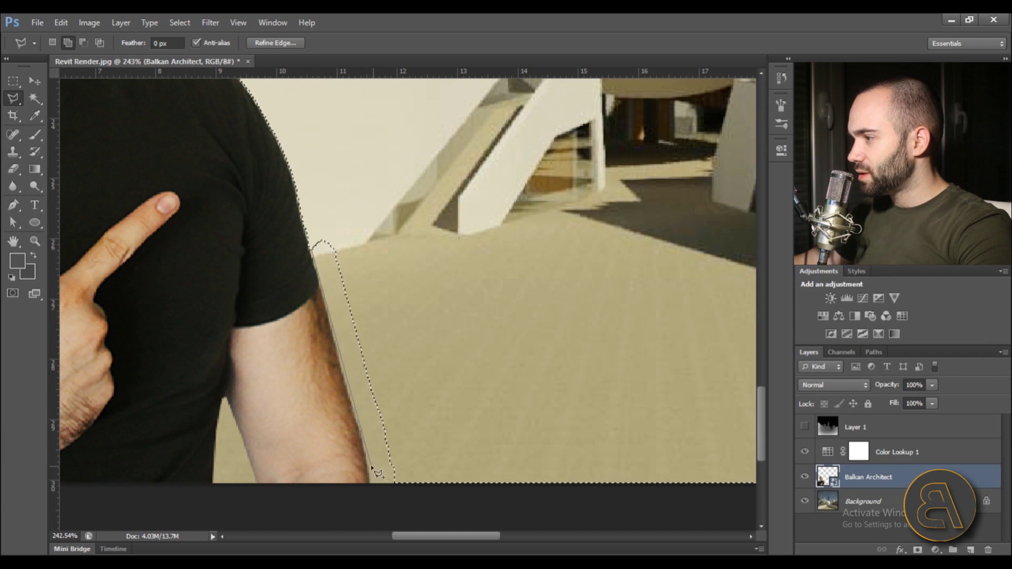
pyautogui.click(315, 249)
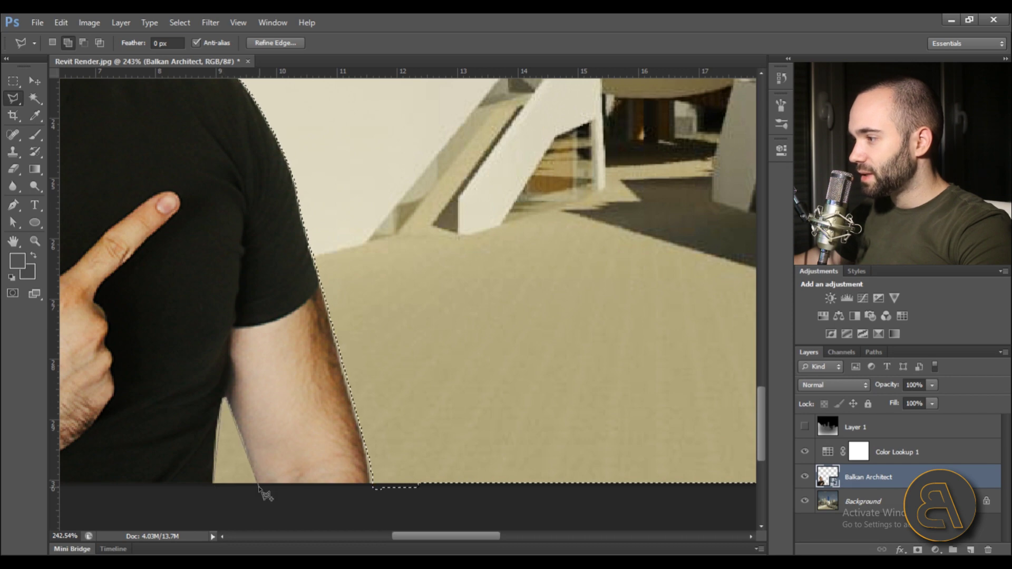
pyautogui.click(221, 494)
# Step: Invert the selection so that it covers the person instead of the background
pyautogui.hotkey('ctrl', '0')
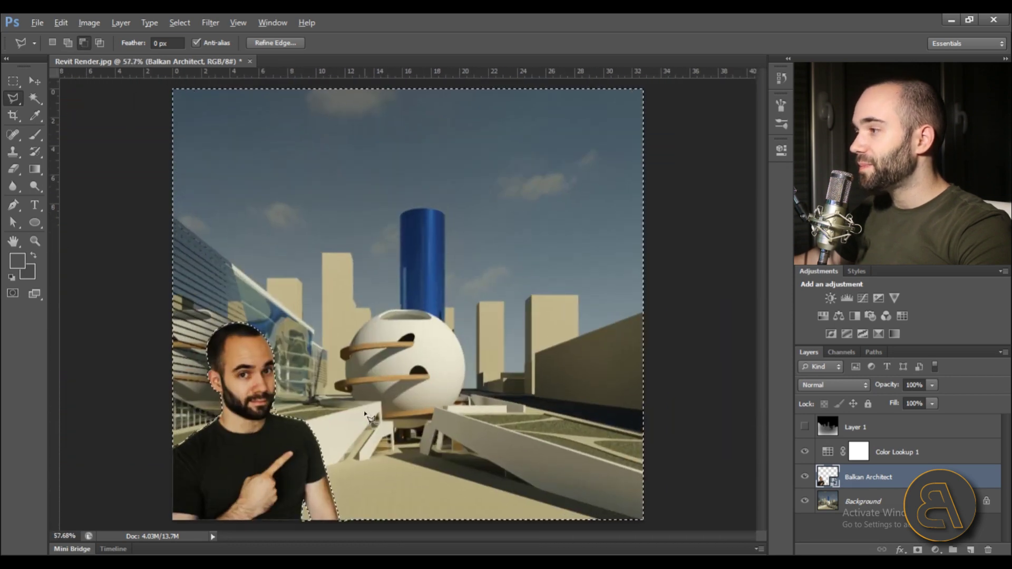
pyautogui.rightClick(296, 244)
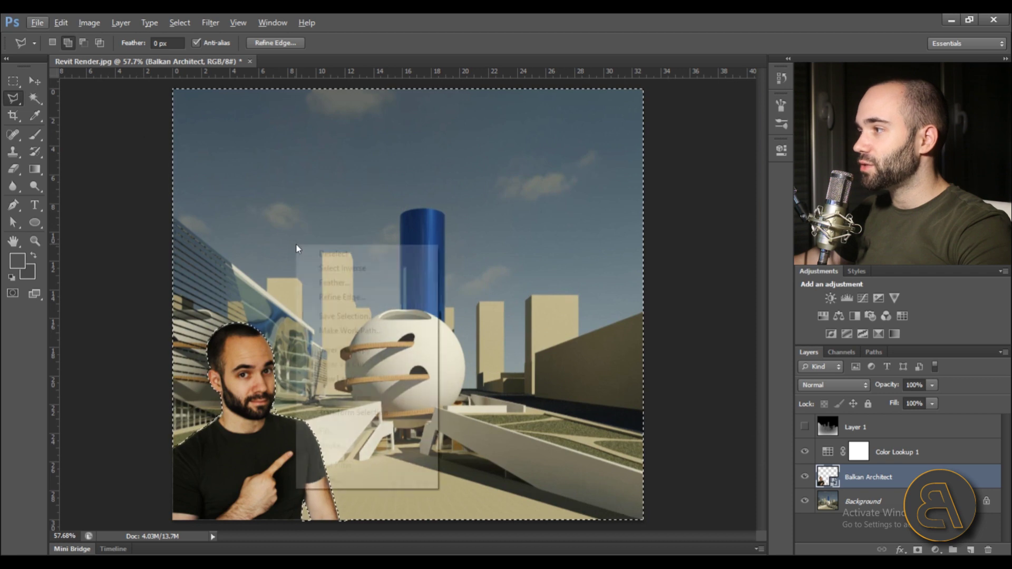
pyautogui.click(343, 269)
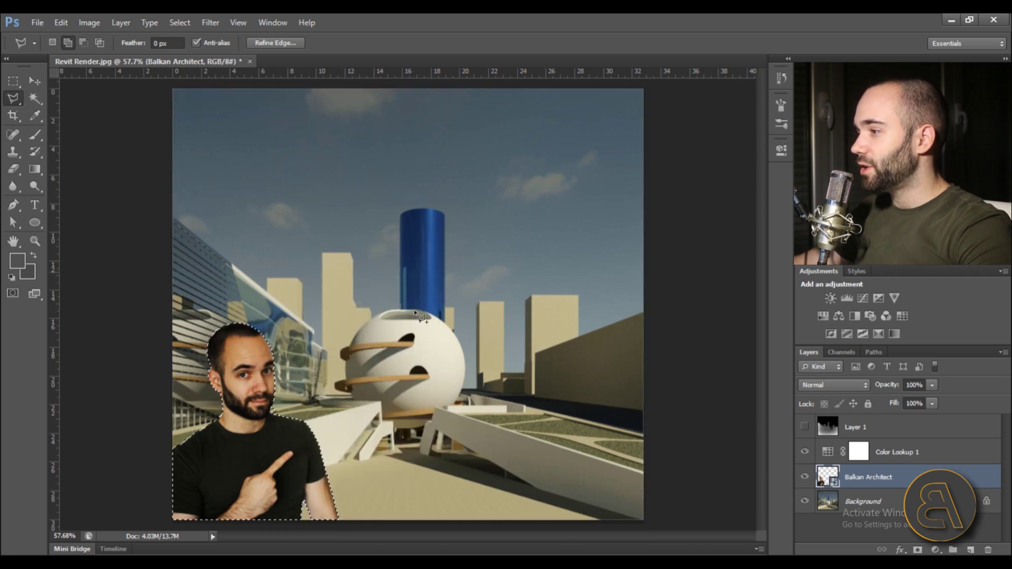
# Step: Show Layer 1 and paint the selected person's silhouette on it with the Brush in white (ffffff)
pyautogui.click(860, 427)
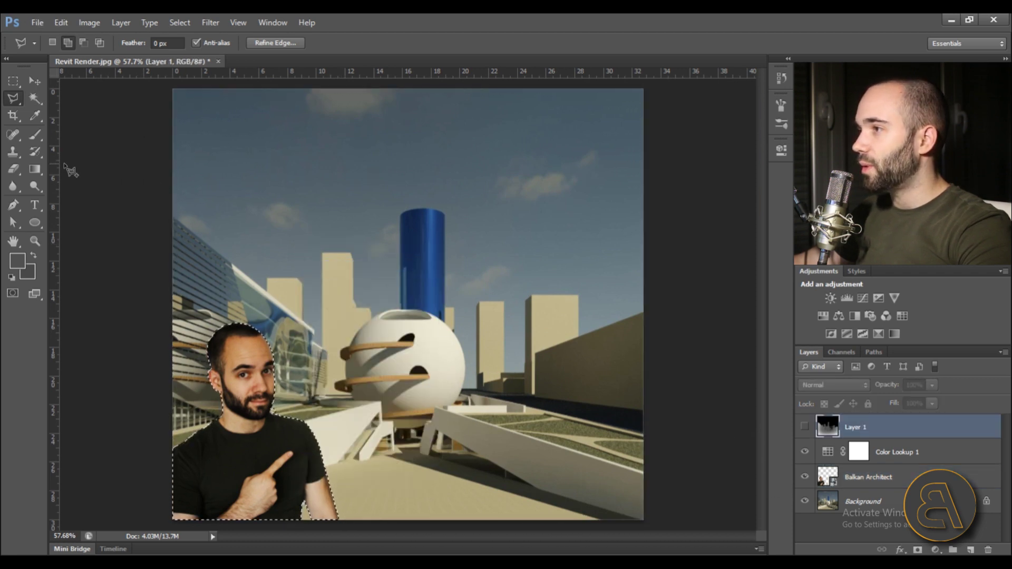
pyautogui.click(34, 136)
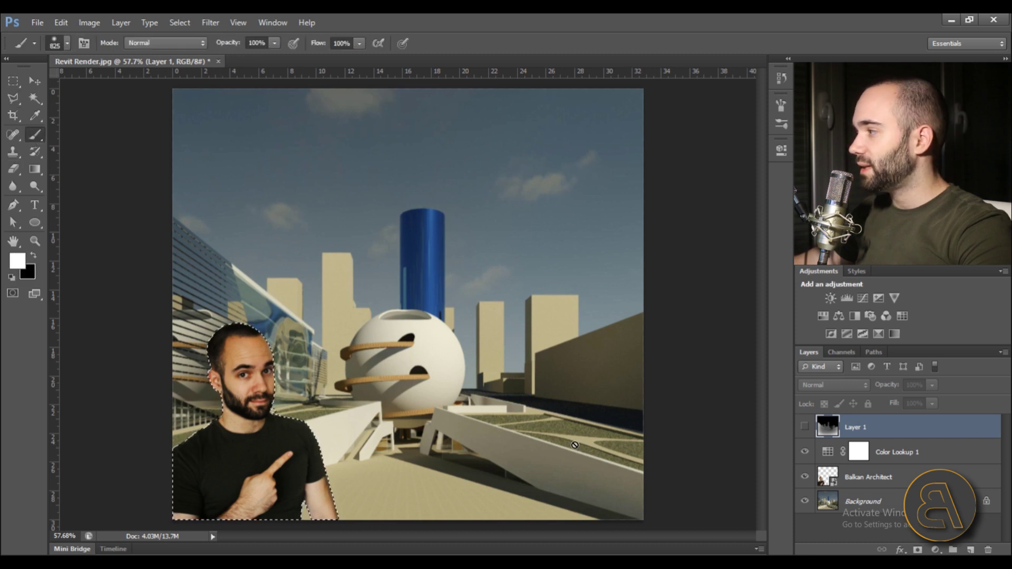
pyautogui.click(804, 427)
pyautogui.moveTo(289, 361); pyautogui.dragTo(266, 350)
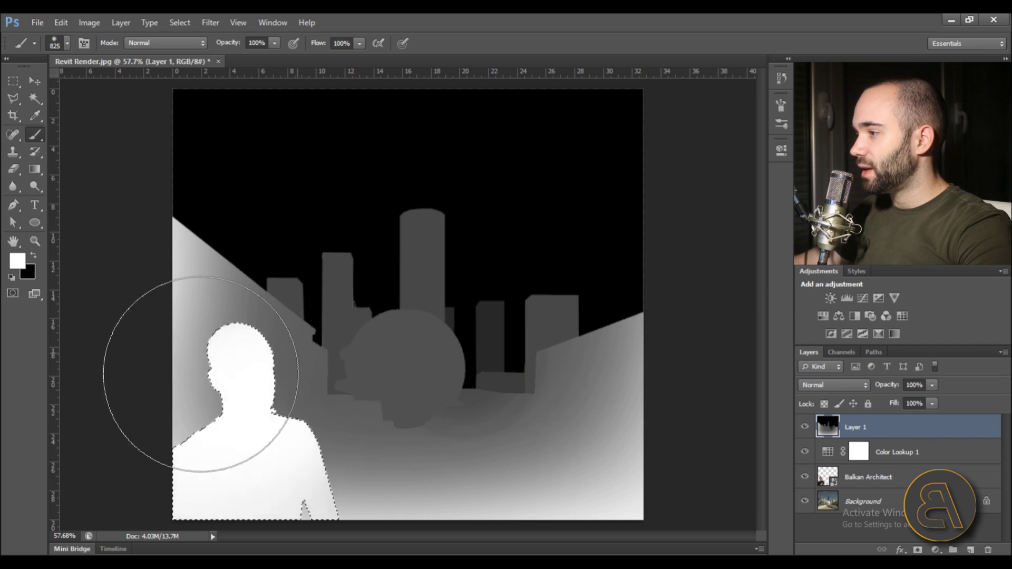
pyautogui.click(18, 260)
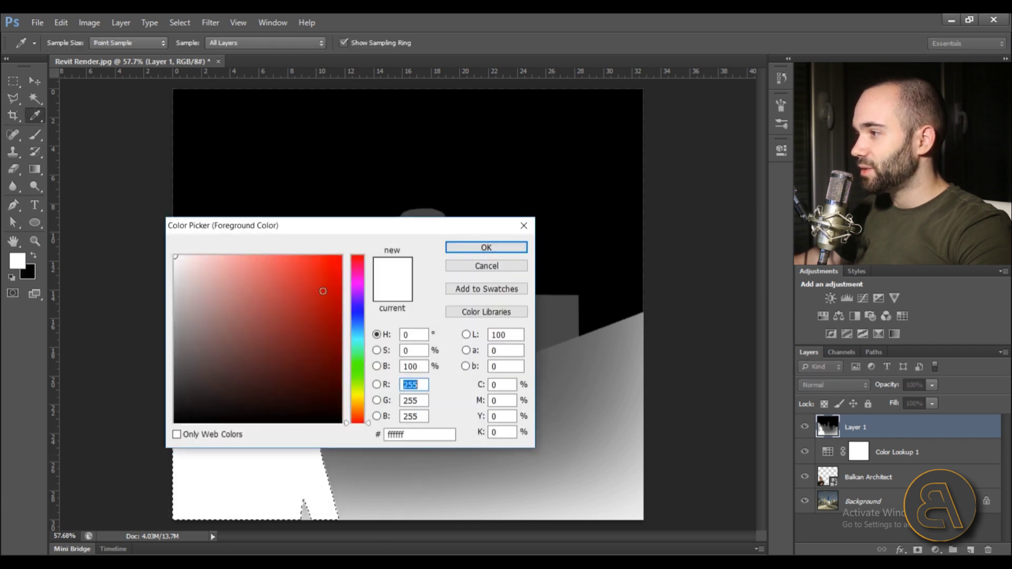
pyautogui.click(448, 248)
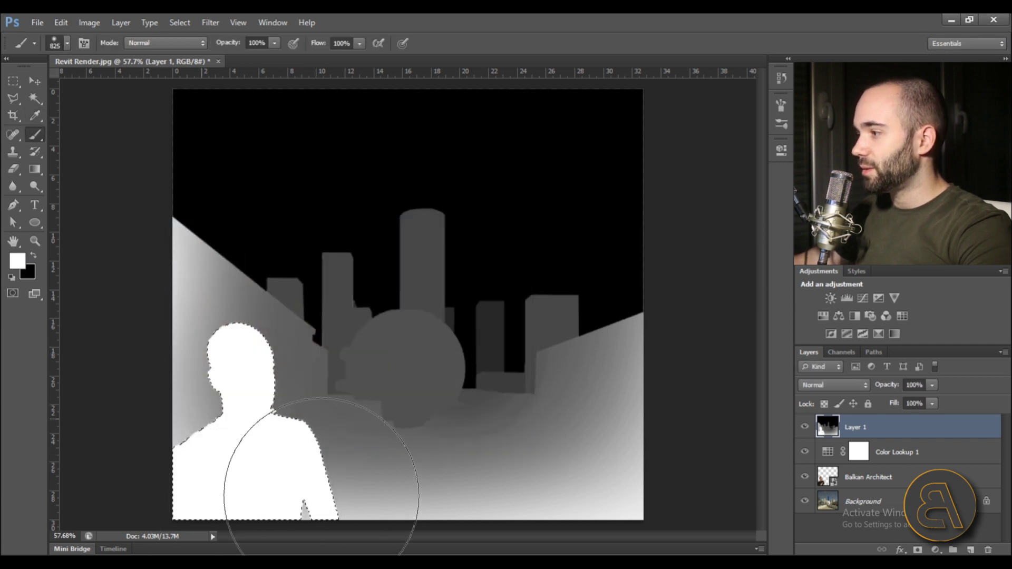
# Step: Clear the selection around the silhouette and toggle Layer 1 off and on to compare the depth mask with the render
pyautogui.click(13, 82)
pyautogui.rightClick(193, 169)
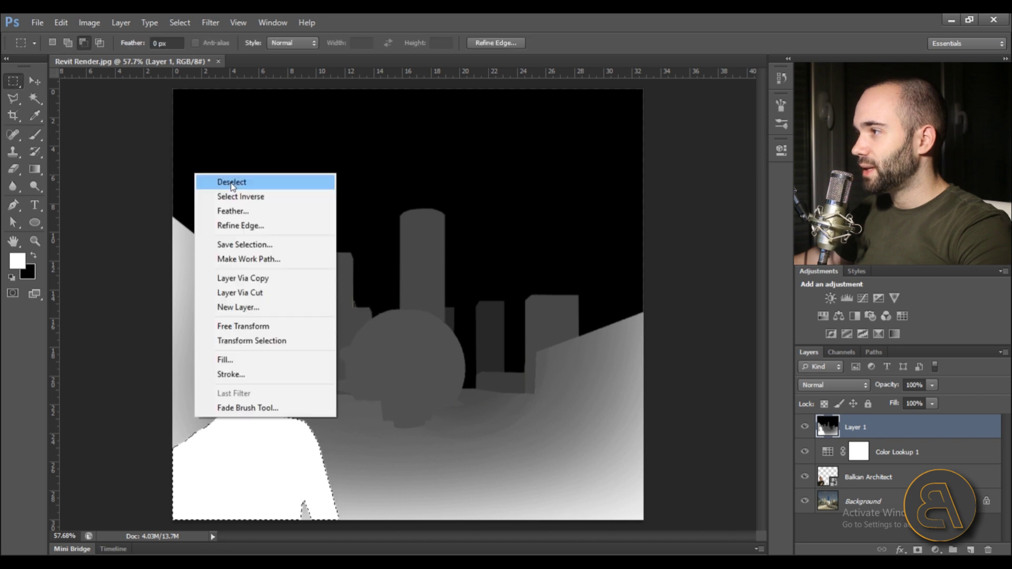
pyautogui.click(232, 185)
pyautogui.scroll(-2, 457, 335)
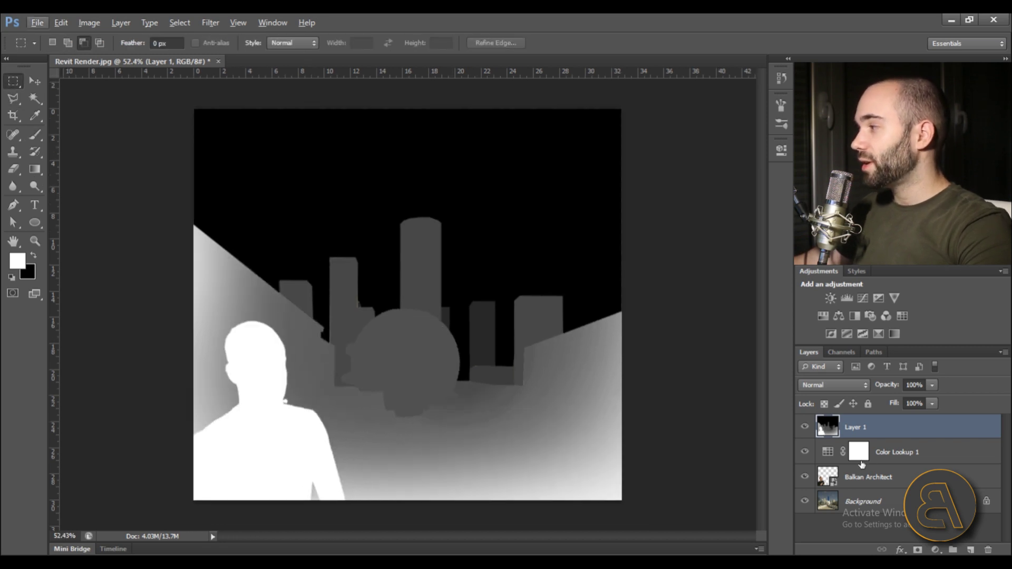
pyautogui.click(805, 427)
pyautogui.click(805, 427)
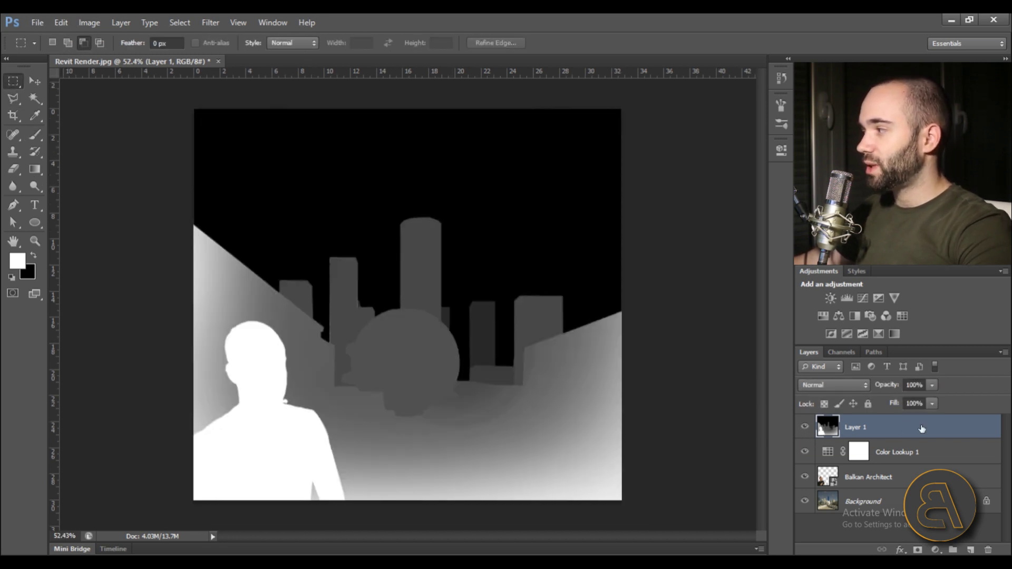
# Step: Hide Layer 1 so that only the colour-graded render with the person is shown
pyautogui.click(805, 428)
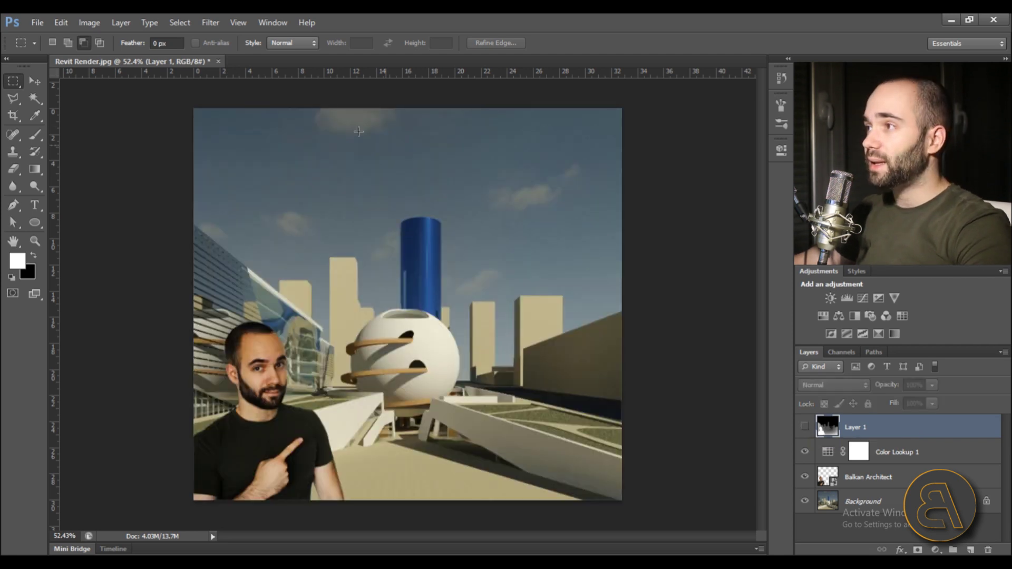
pyautogui.click(37, 22)
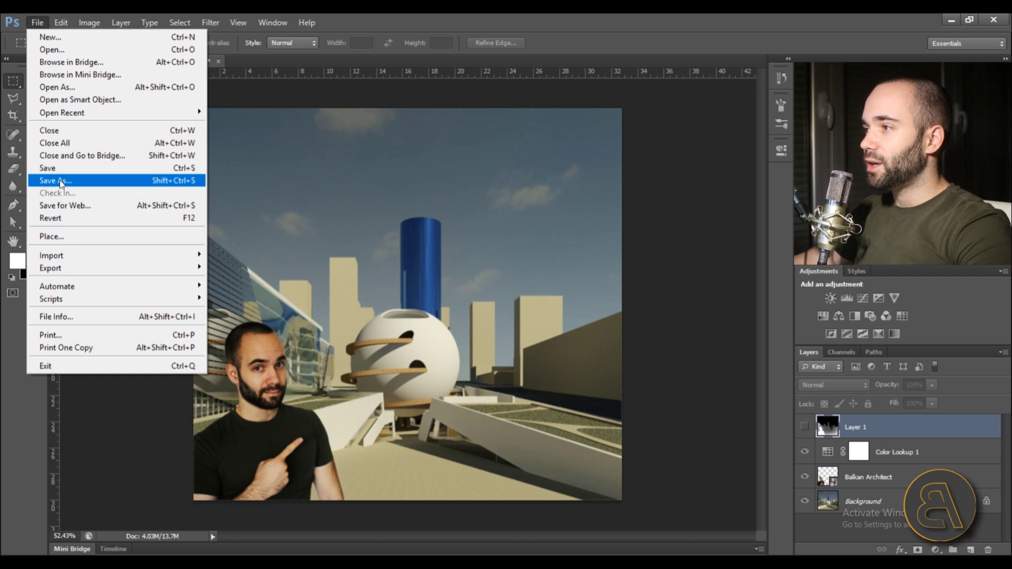
pyautogui.click(59, 180)
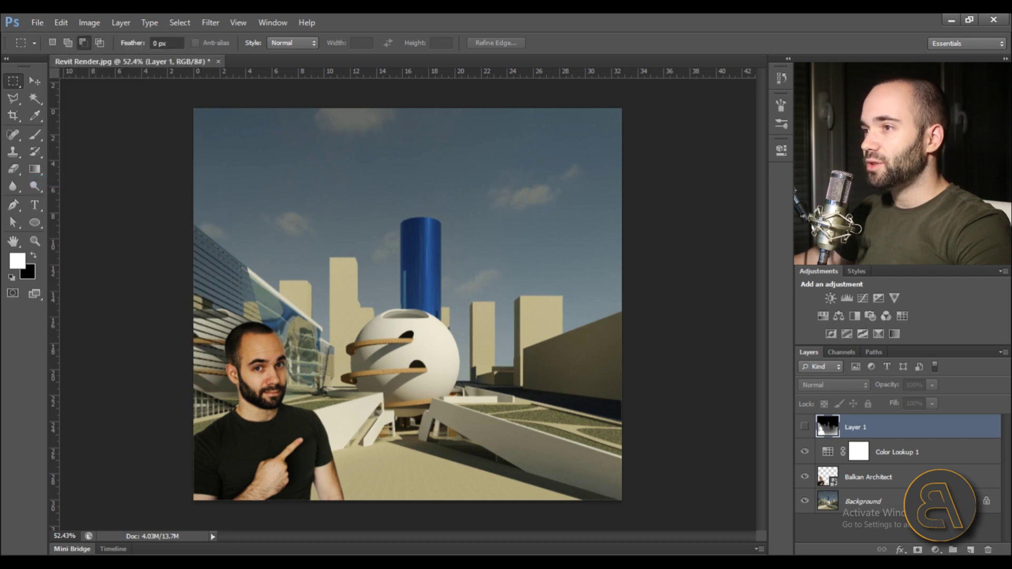
pyautogui.moveTo(47, 127); pyautogui.dragTo(430, 145)
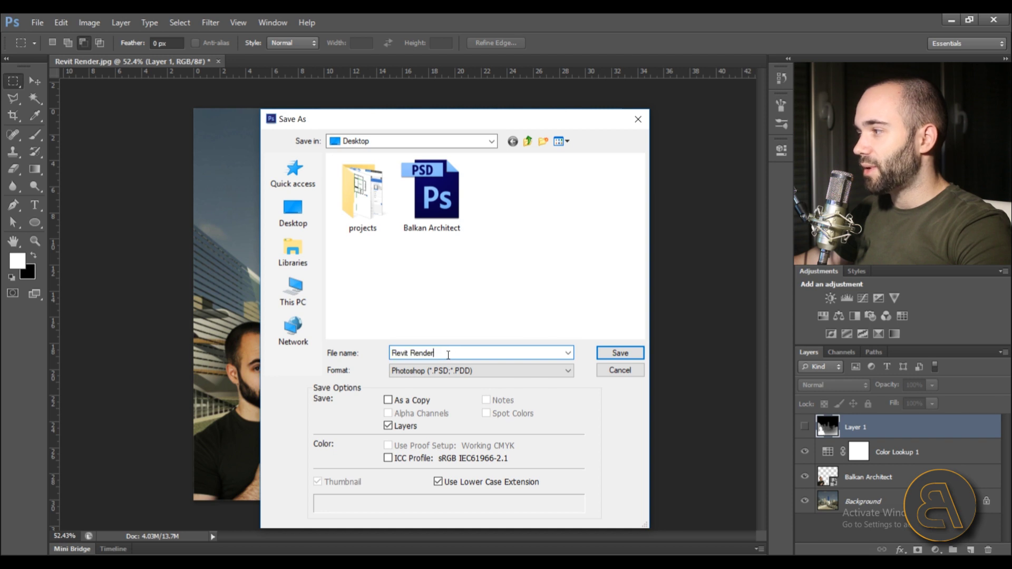
pyautogui.click(619, 354)
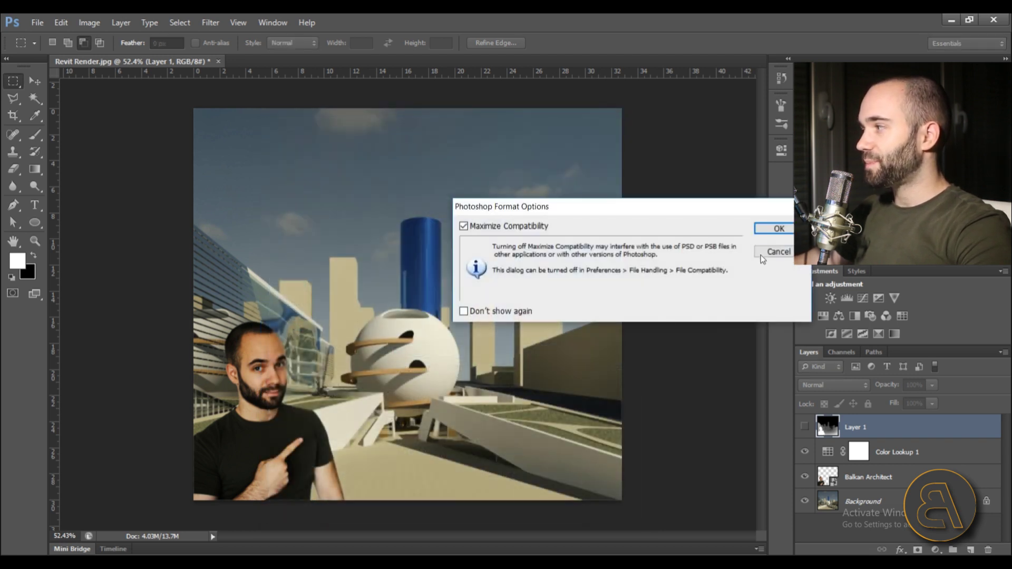
pyautogui.click(776, 252)
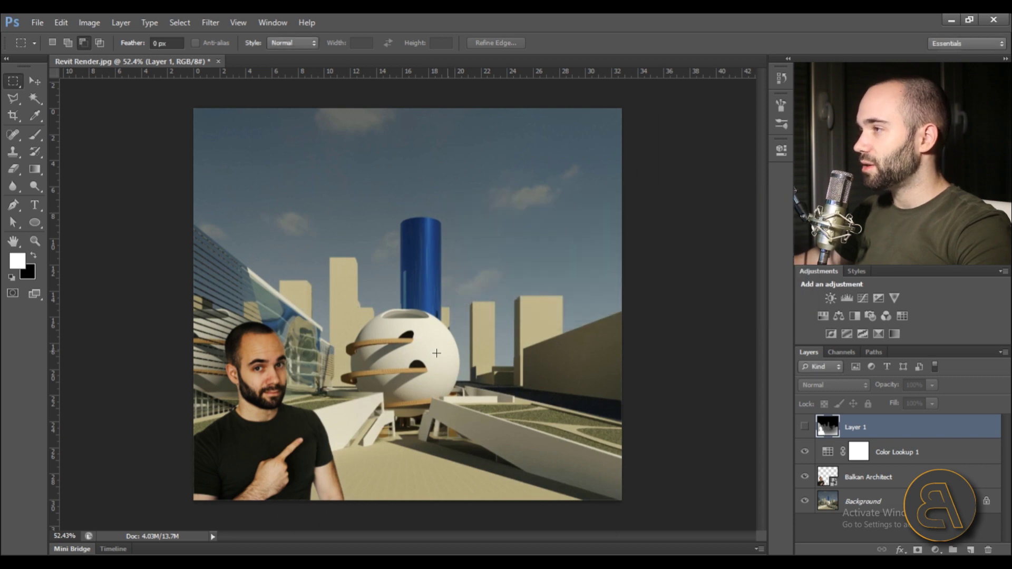
# Step: Save the render with the person to the Desktop as a PNG copy named Revit Render.png
pyautogui.click(48, 20)
pyautogui.click(55, 181)
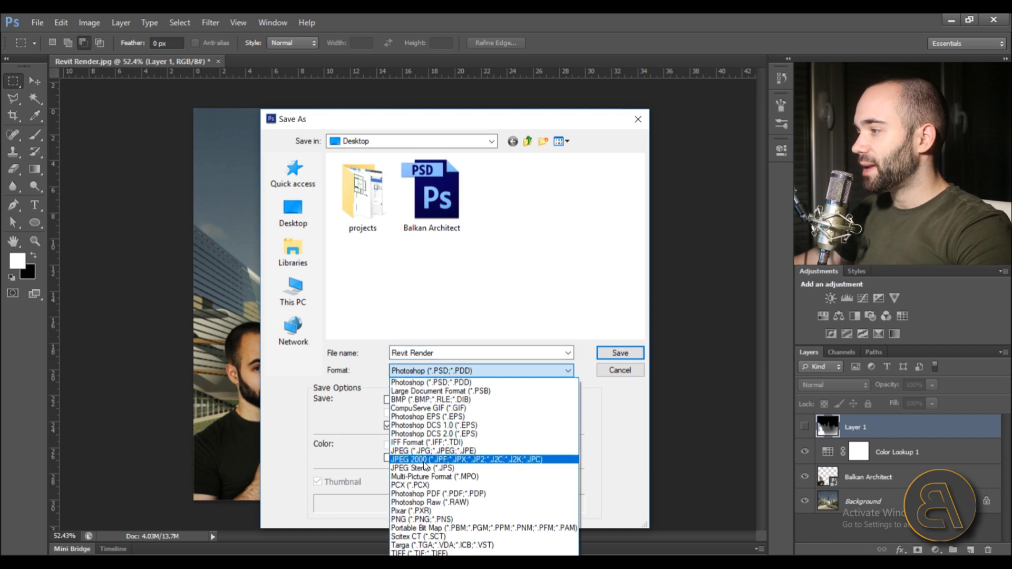
pyautogui.click(416, 520)
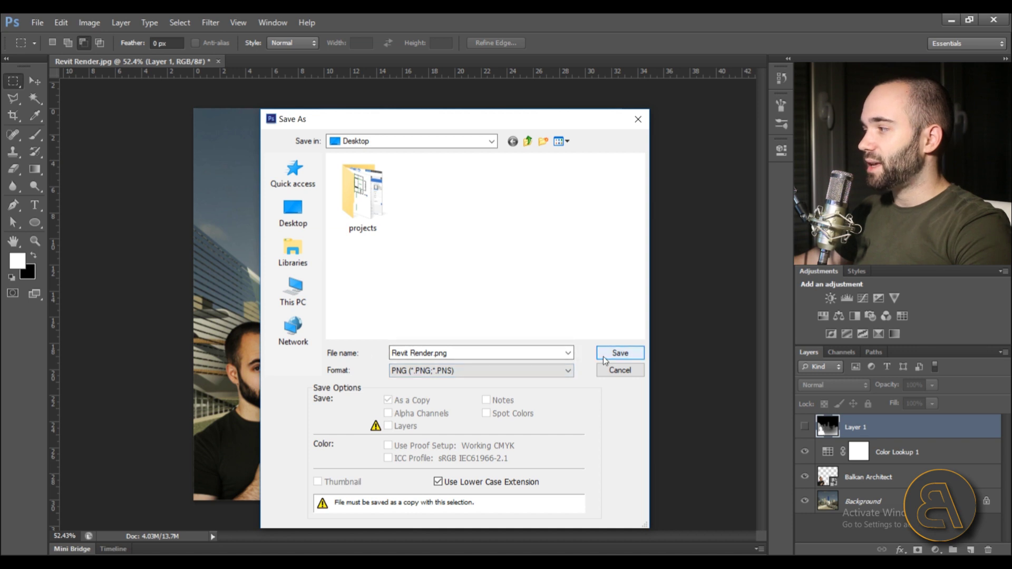
pyautogui.click(620, 353)
pyautogui.click(679, 233)
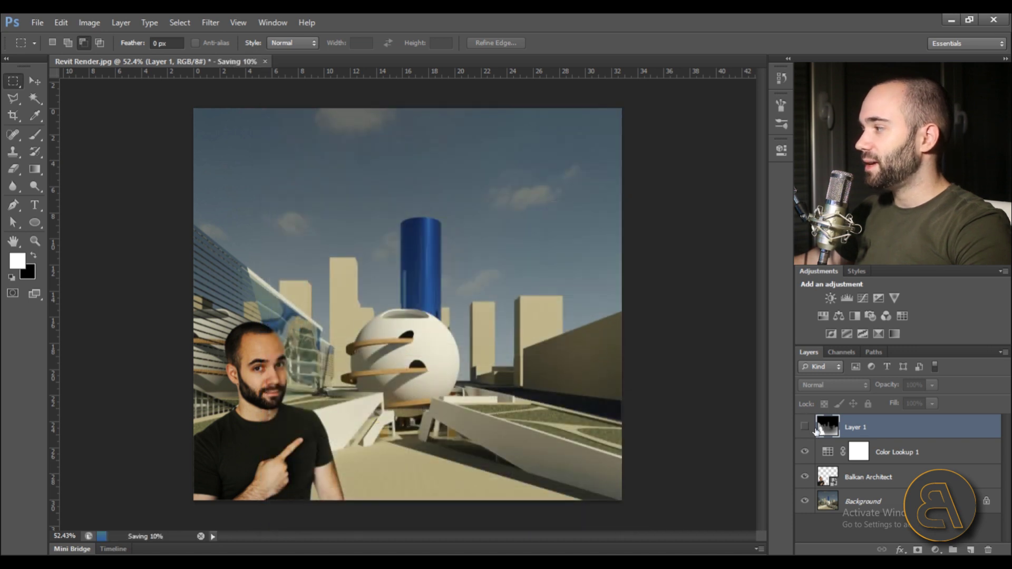
# Step: Show Layer 1 and save the depth mask to the Desktop as a PNG named Revit Render_depth
pyautogui.click(805, 428)
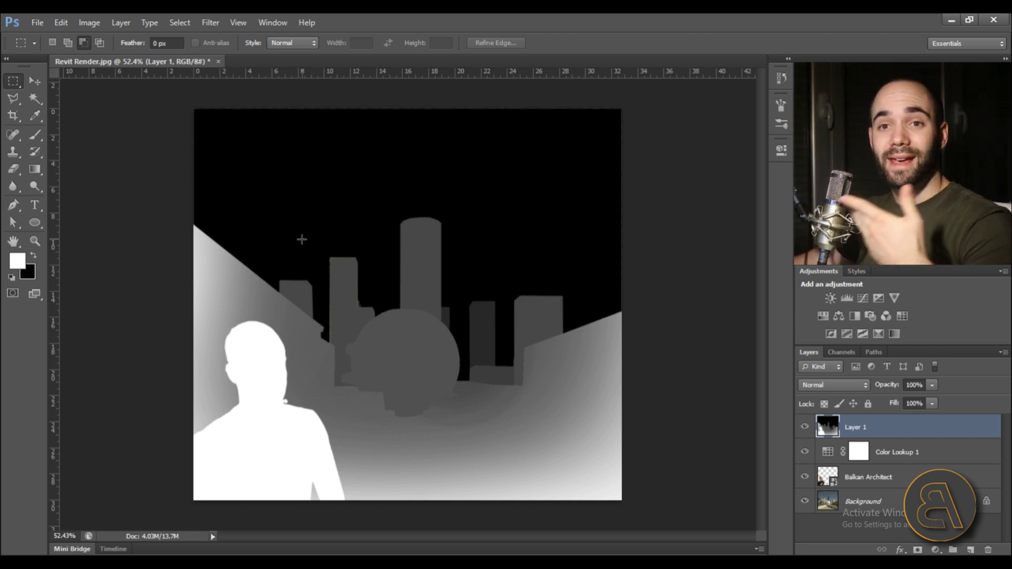
pyautogui.click(37, 22)
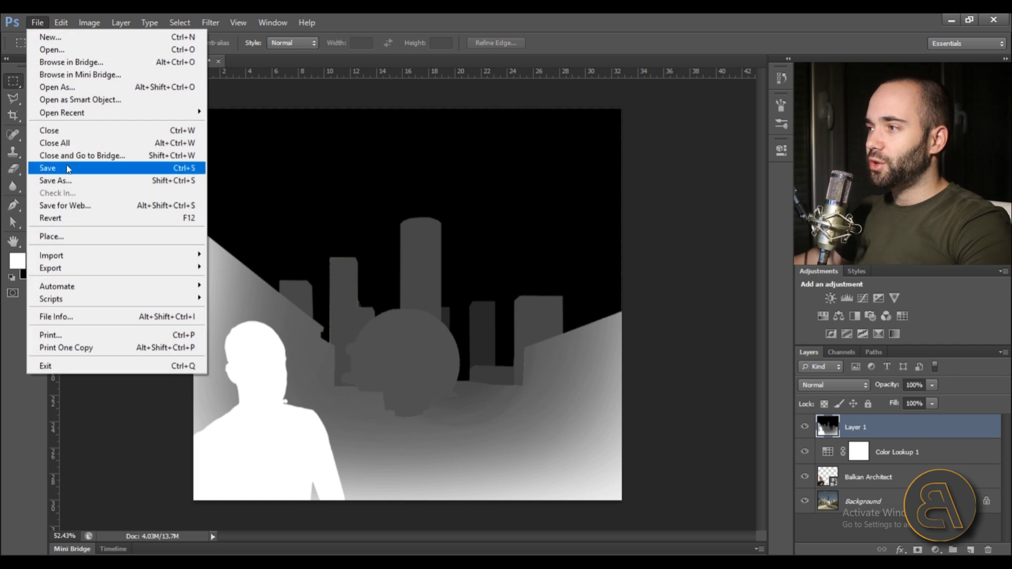
pyautogui.click(67, 181)
pyautogui.click(404, 372)
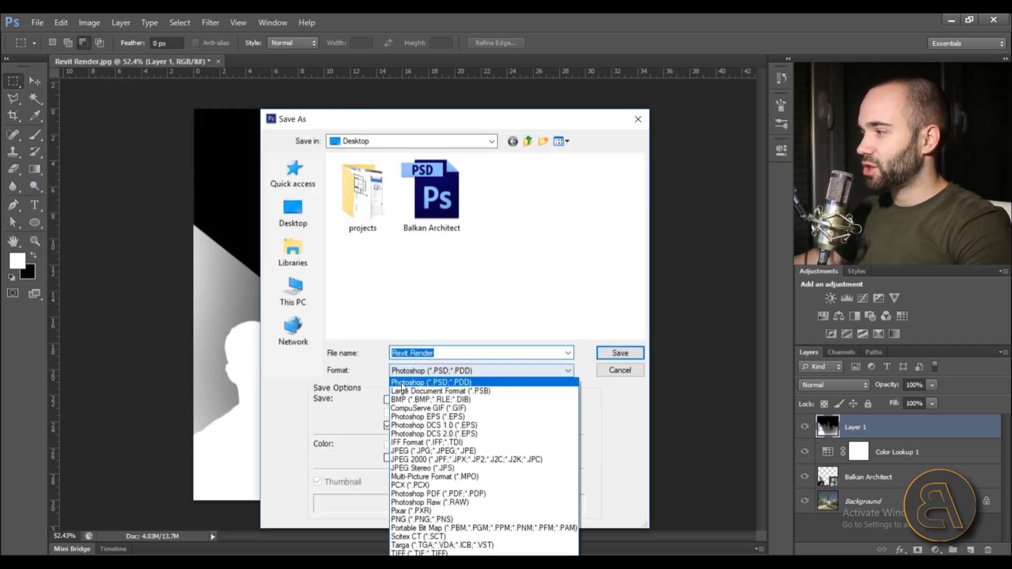
pyautogui.click(420, 520)
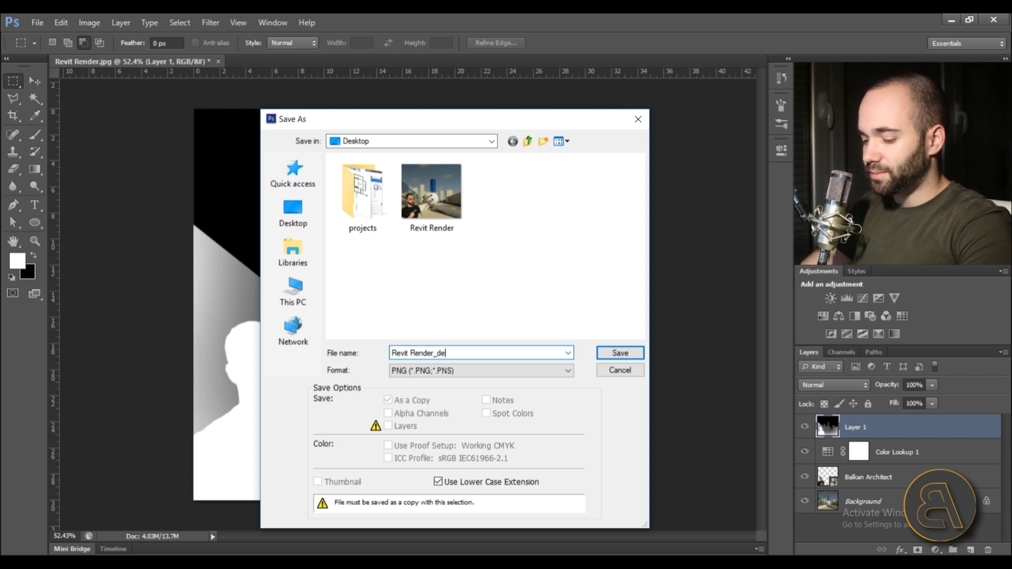
pyautogui.press('Return')
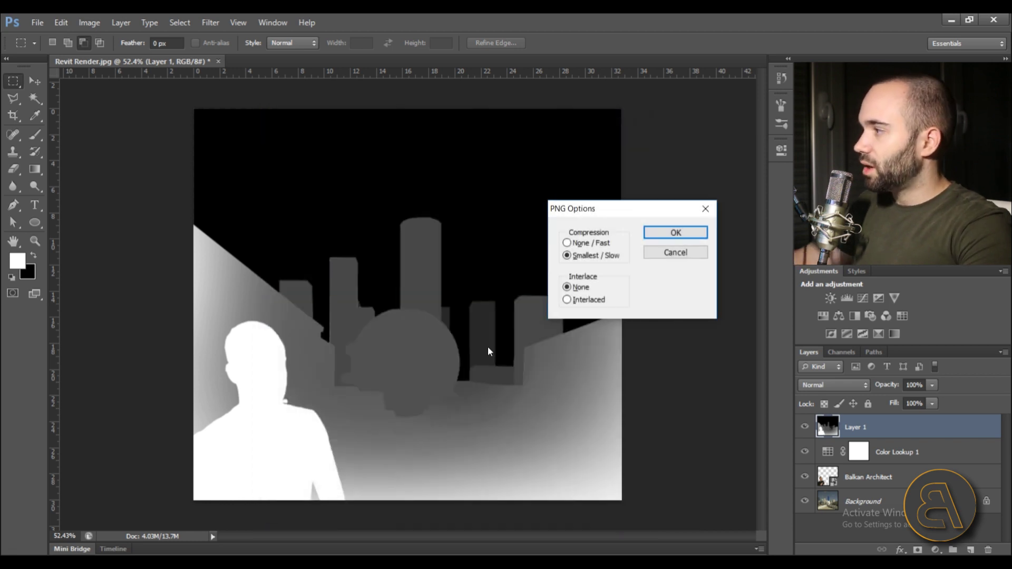
pyautogui.click(662, 236)
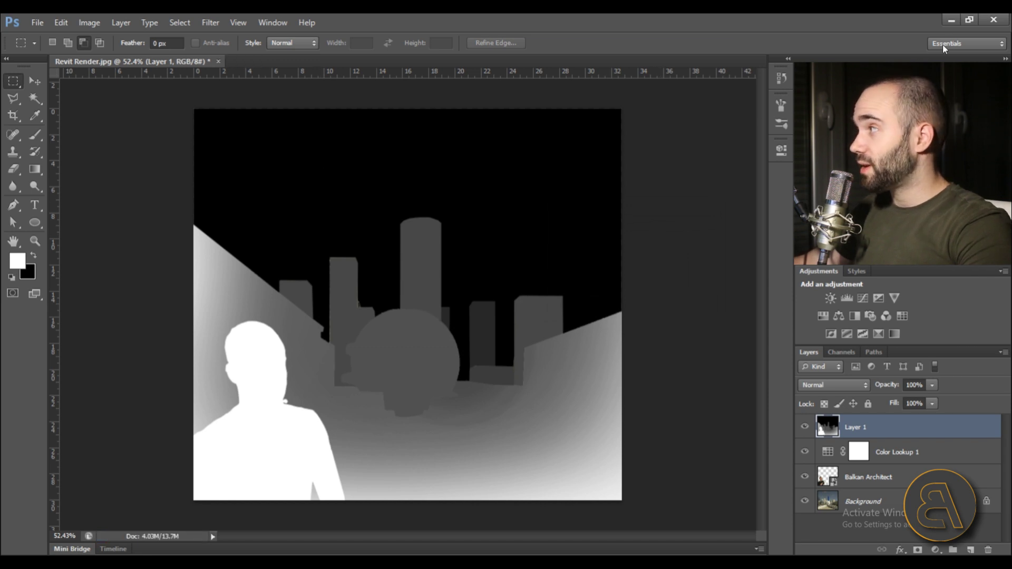
# Step: Switch to the Balkan Architect Facebook page in Chrome and start a photo upload for a new post
pyautogui.click(952, 22)
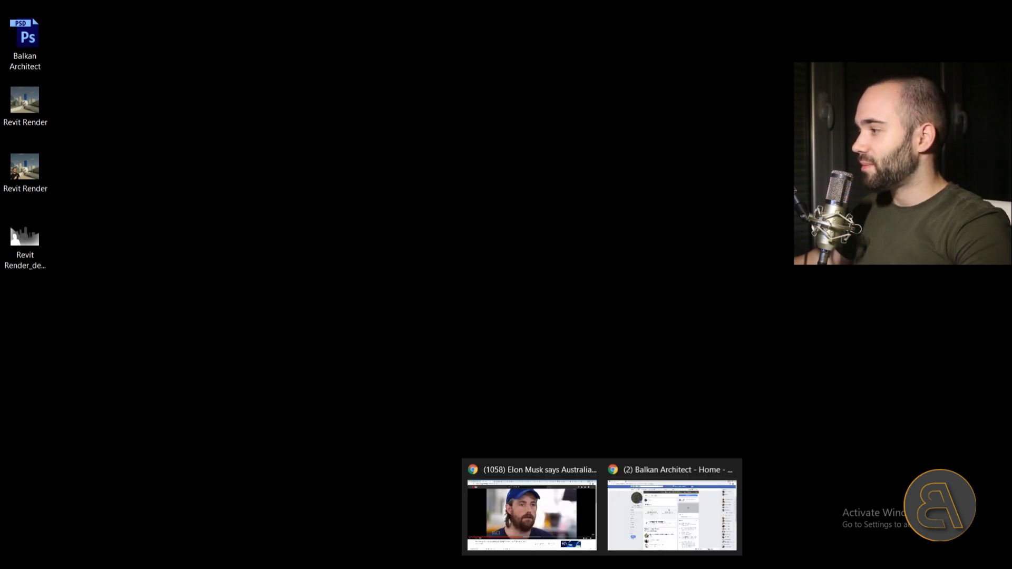
pyautogui.click(630, 520)
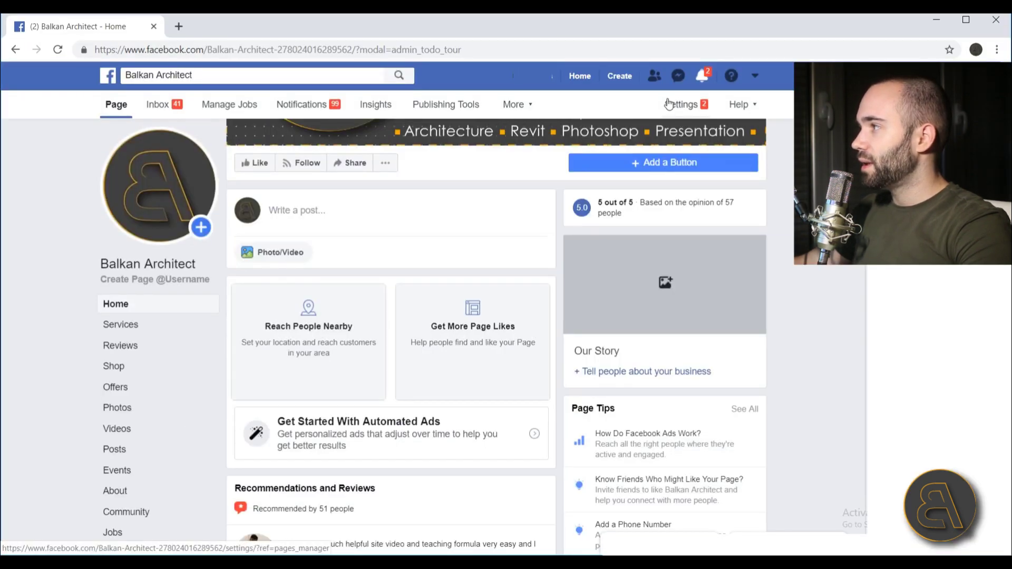
pyautogui.scroll(3, 72, 232)
pyautogui.scroll(-1, 72, 232)
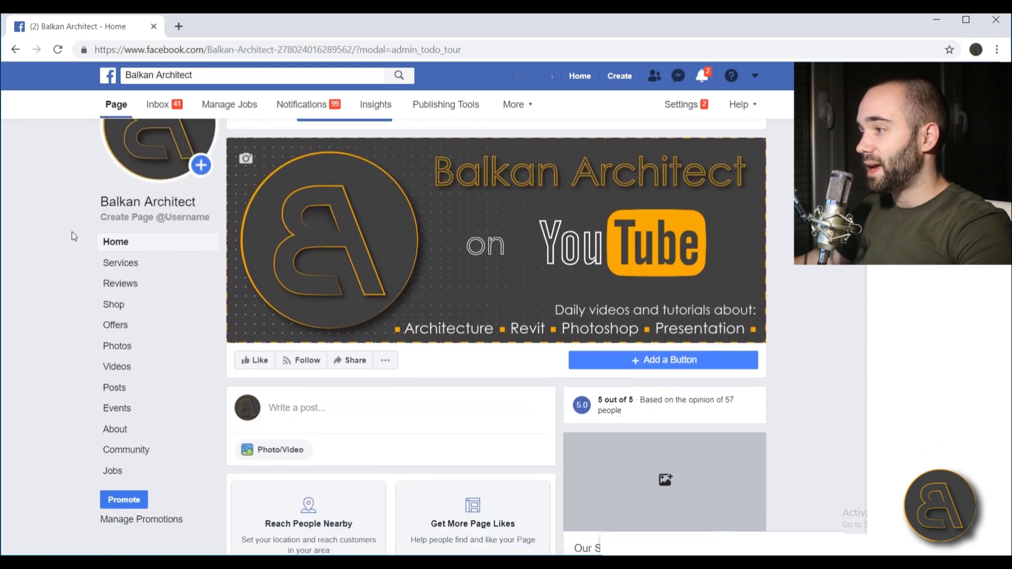
pyautogui.scroll(-1, 71, 227)
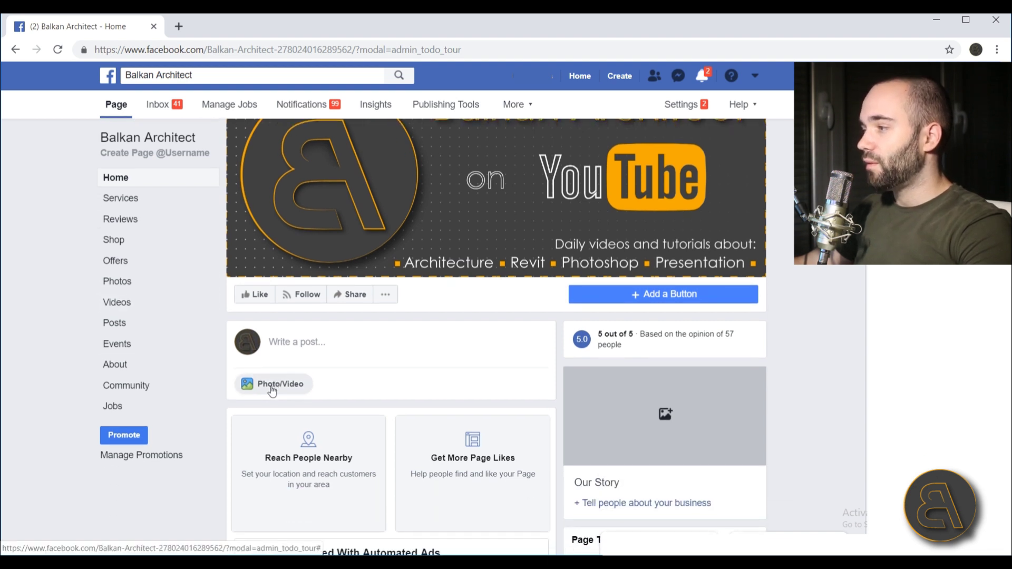
pyautogui.click(271, 390)
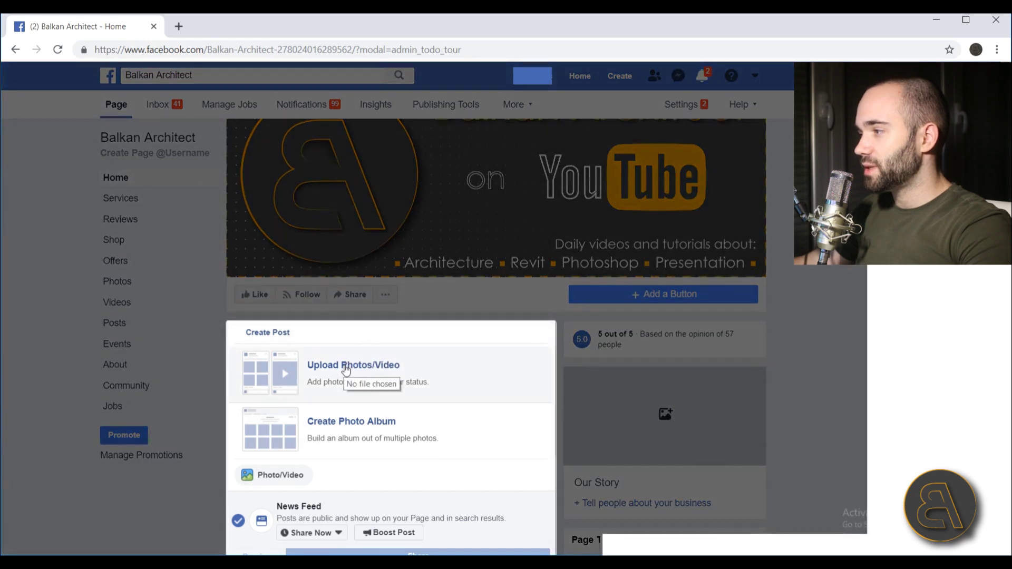
pyautogui.click(346, 370)
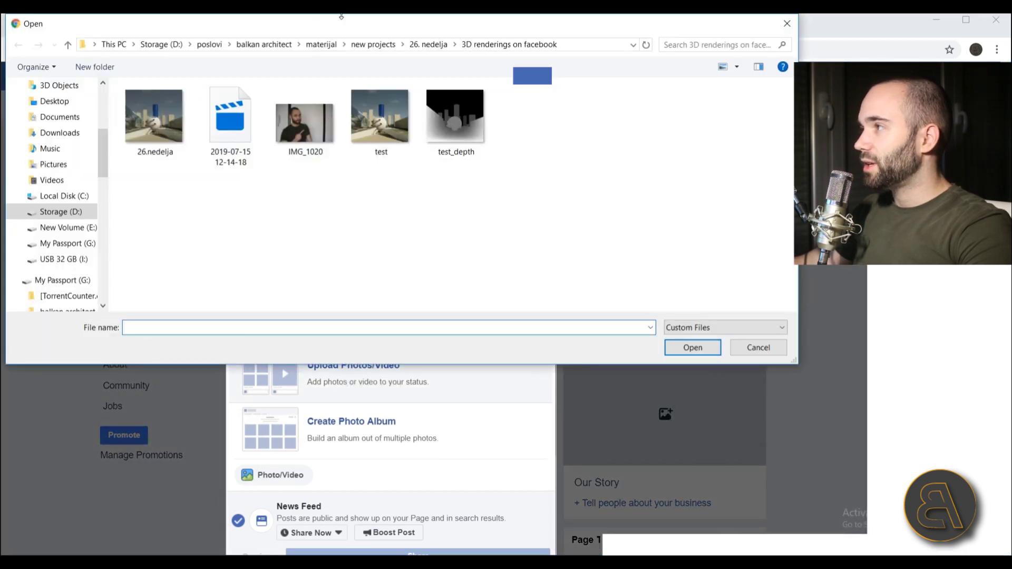
# Step: Upload the Revit Render image with the person together with Revit Render_depth from the Desktop and view the 3D photo in the post
pyautogui.moveTo(341, 16); pyautogui.dragTo(357, 71)
pyautogui.scroll(4, 79, 190)
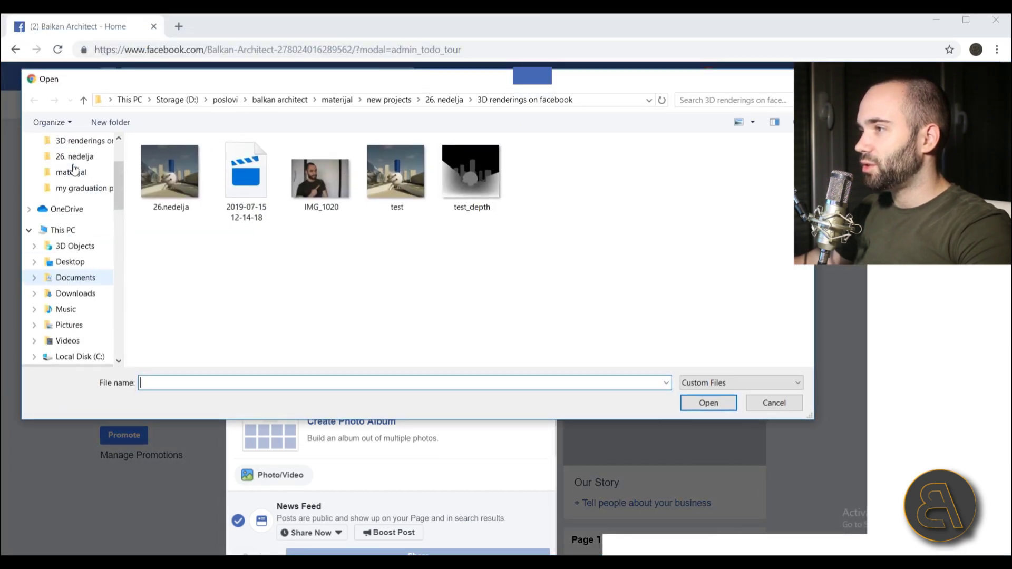
pyautogui.click(70, 167)
pyautogui.moveTo(430, 289); pyautogui.dragTo(329, 163)
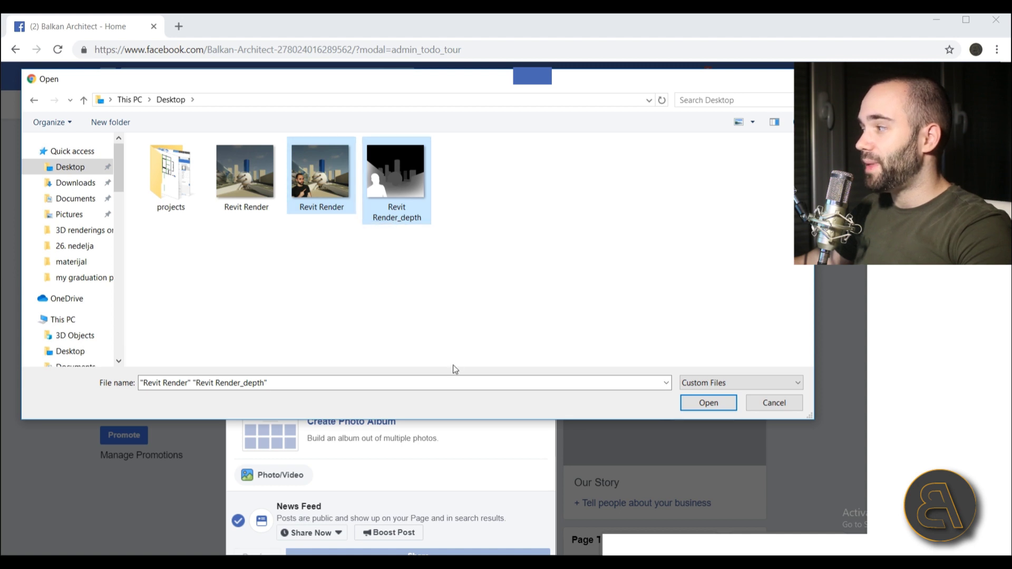
pyautogui.click(726, 403)
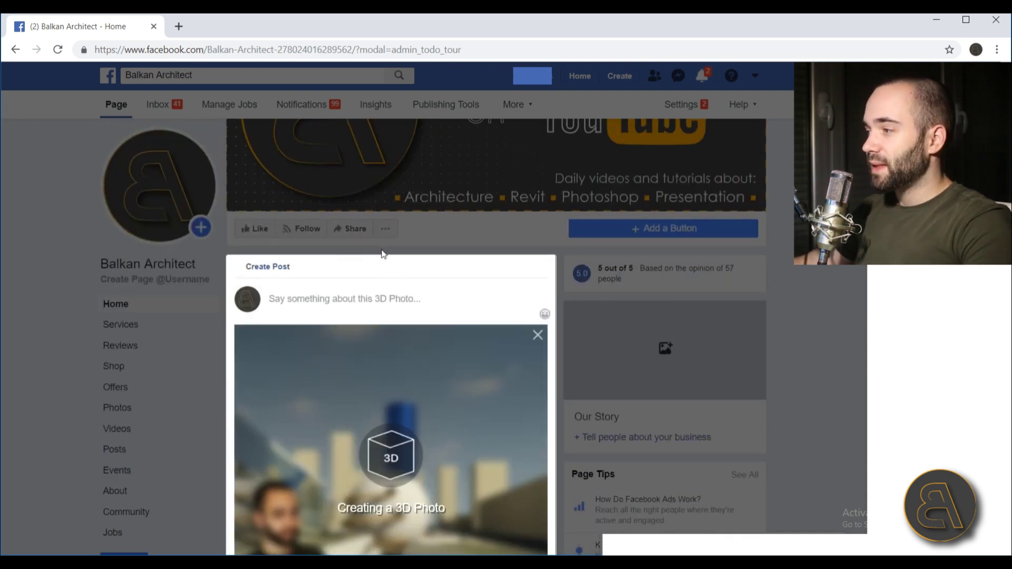
pyautogui.scroll(-4, 403, 230)
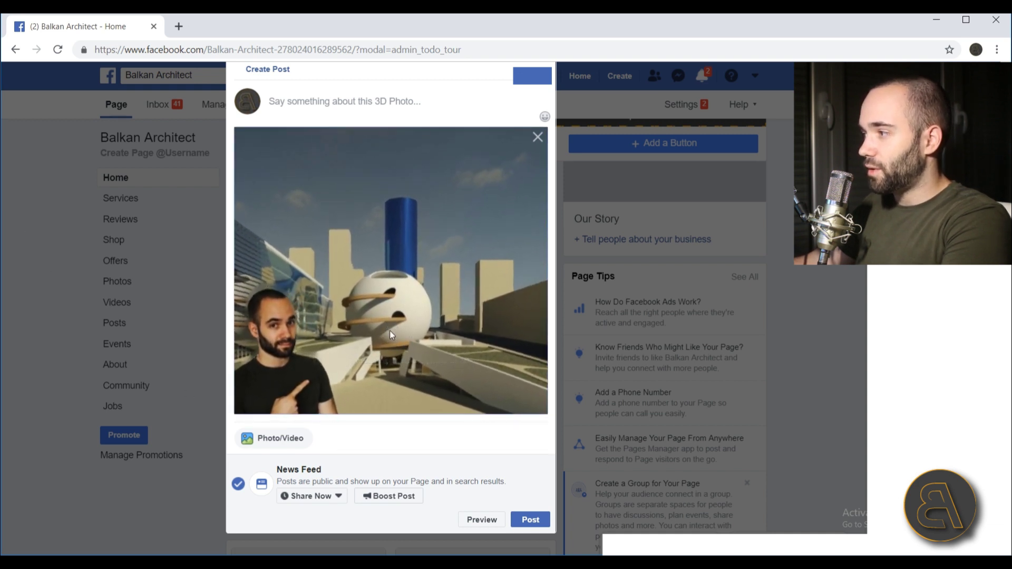
pyautogui.hotkey('ctrl', 'a')
pyautogui.click(510, 420)
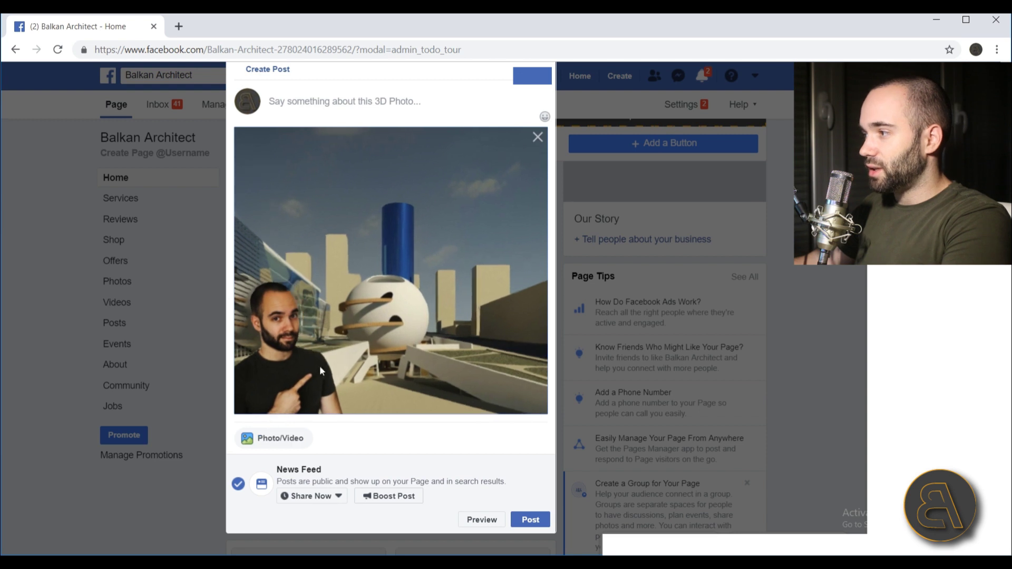